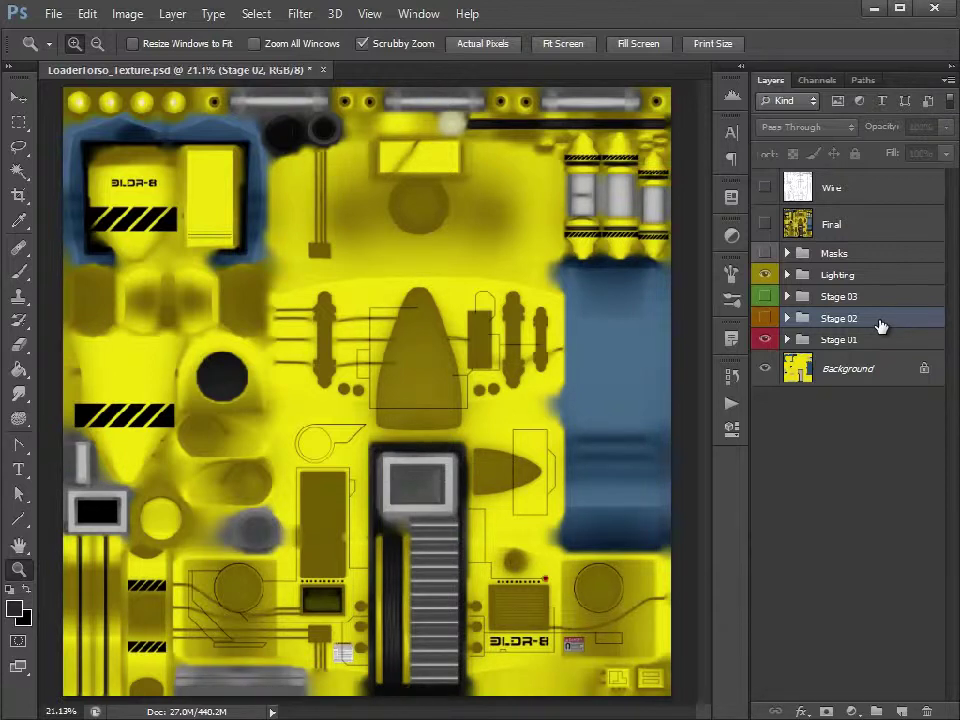
- Expand and show the Stage 02 group, browse Dirt 02 and Dirt 01, and select Rust
{"action": "left_click", "coordinate": [786, 318]}
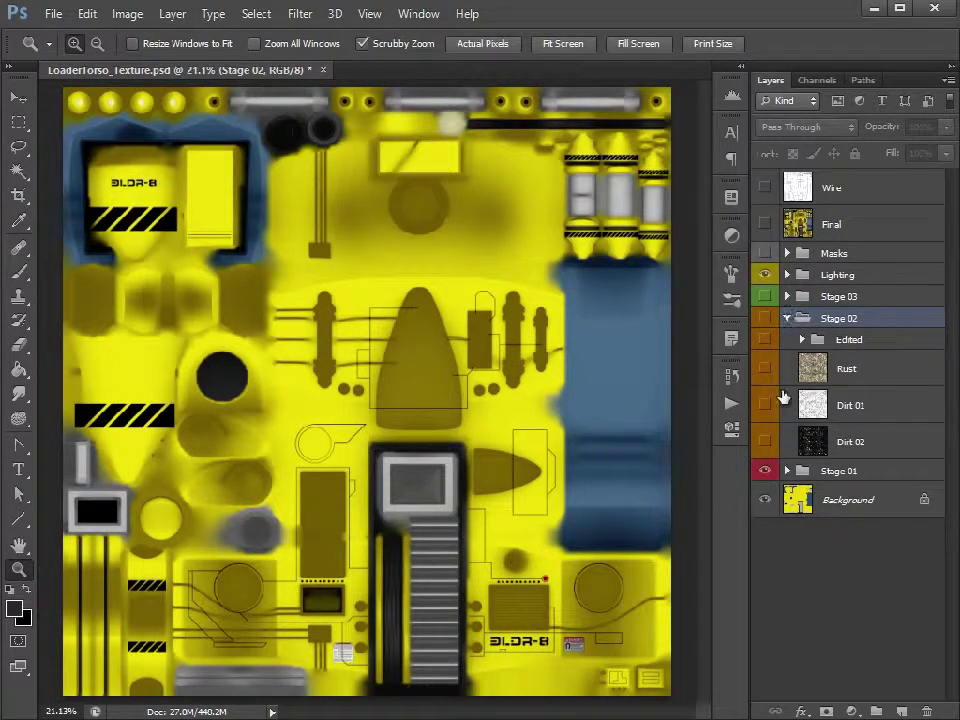
{"action": "left_click", "coordinate": [765, 318]}
{"action": "left_click", "coordinate": [898, 441]}
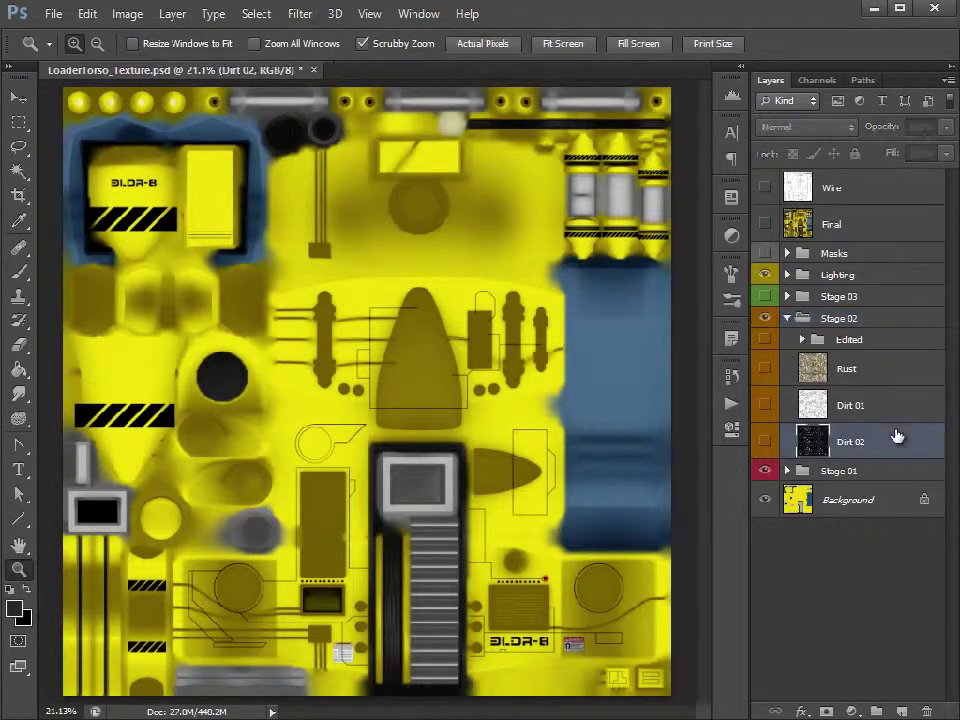
{"action": "left_click", "coordinate": [896, 405]}
{"action": "left_click", "coordinate": [896, 370]}
{"action": "left_click", "coordinate": [896, 405]}
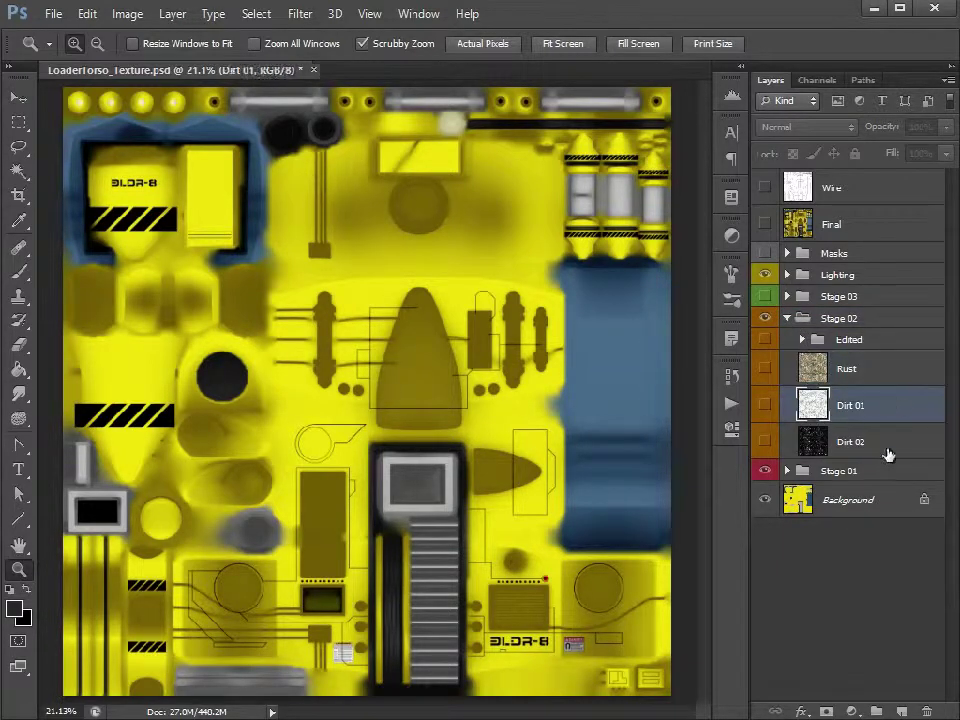
{"action": "left_click", "coordinate": [886, 444]}
{"action": "left_click", "coordinate": [884, 378]}
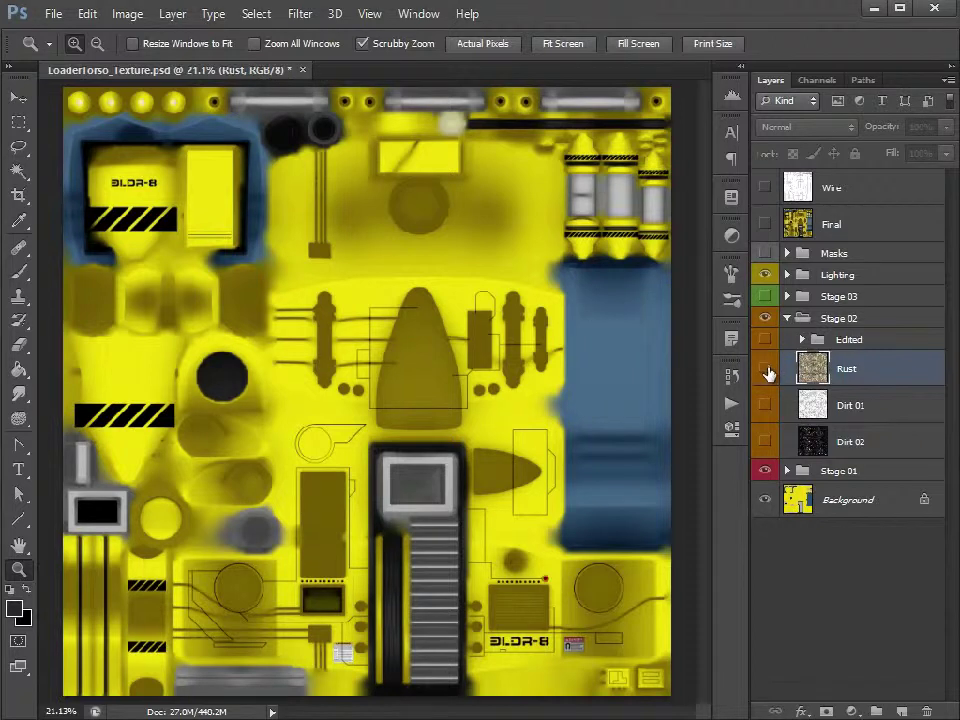
- Show Rust with the Lighting group hidden, then preview the Dirt 01 and Dirt 02 textures
{"action": "left_click", "coordinate": [766, 371]}
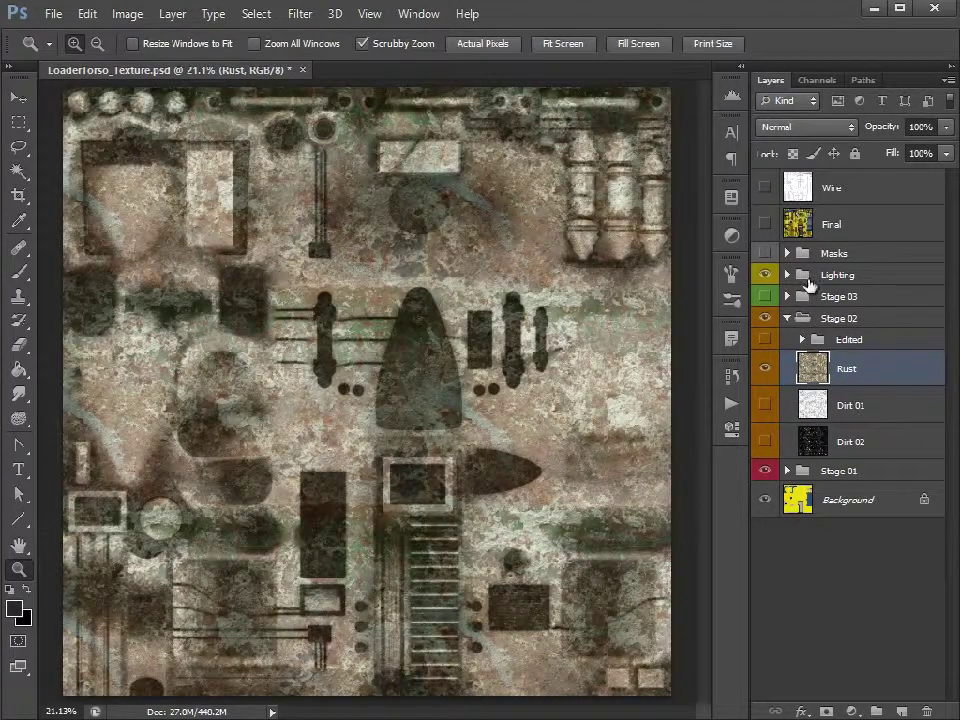
{"action": "left_click", "coordinate": [766, 276]}
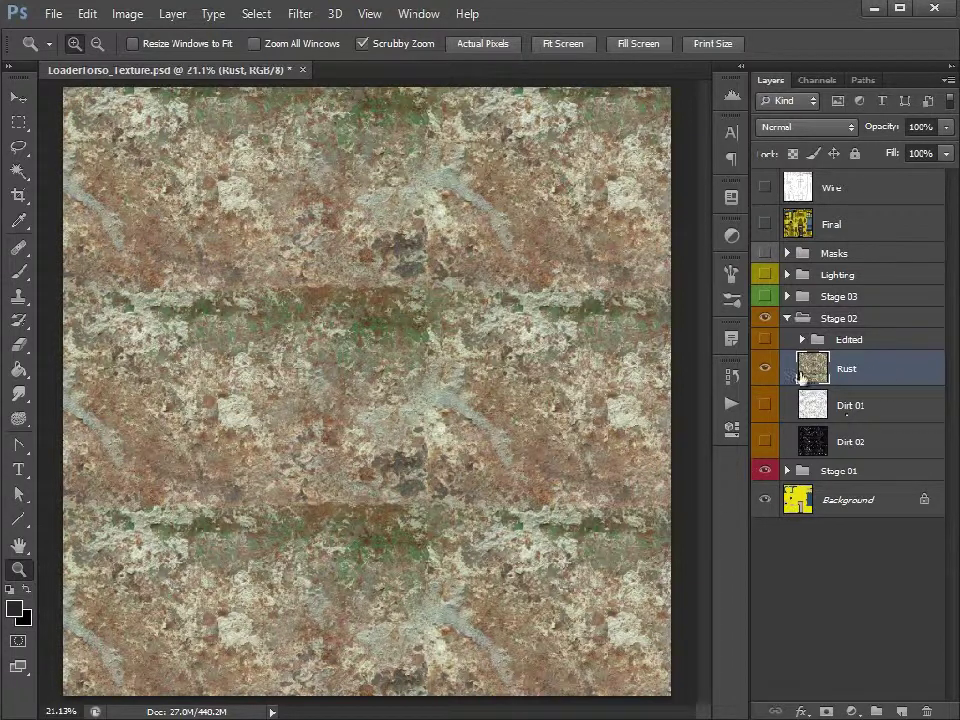
{"action": "left_click", "coordinate": [765, 368]}
{"action": "left_click", "coordinate": [767, 405]}
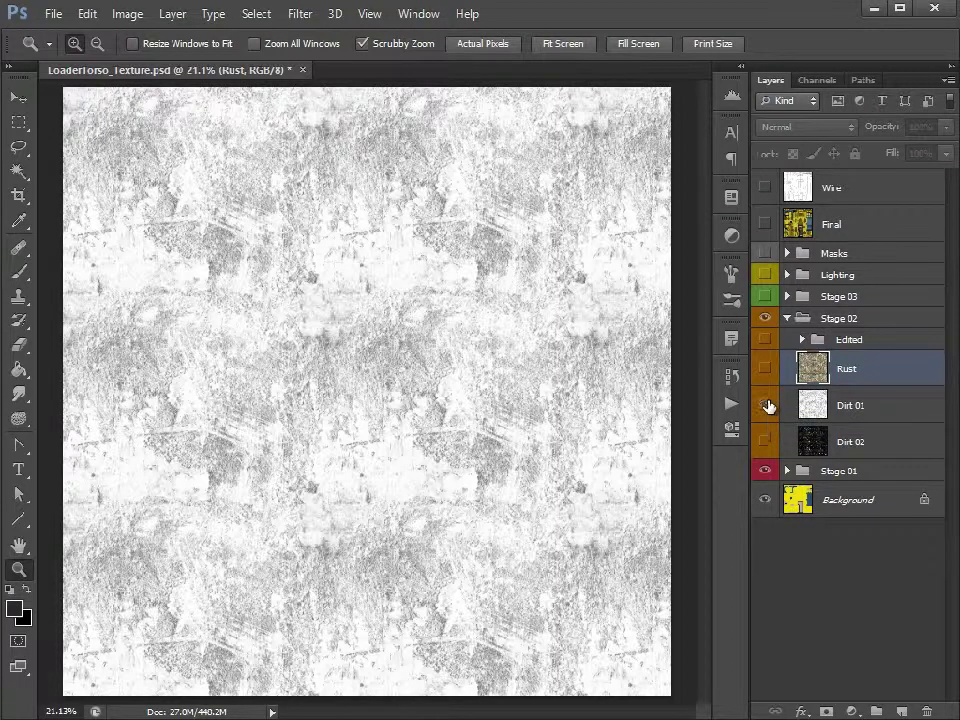
{"action": "left_click", "coordinate": [767, 405]}
{"action": "left_click", "coordinate": [767, 441]}
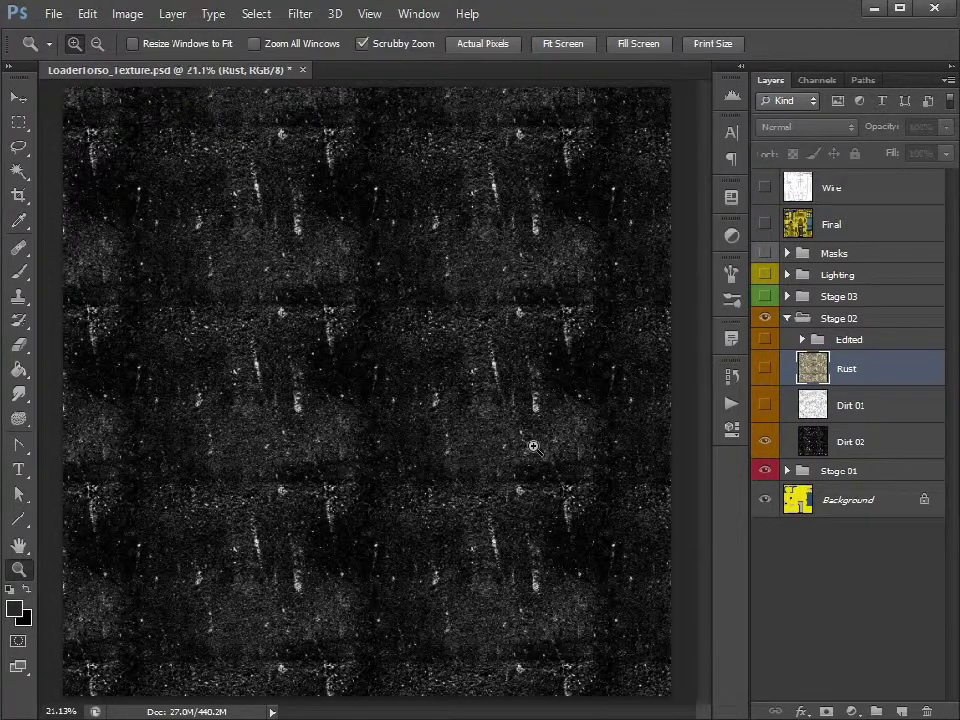
- Hide Dirt 02, show Rust again, and briefly check the Final layer and Masks group
{"action": "left_click", "coordinate": [765, 441]}
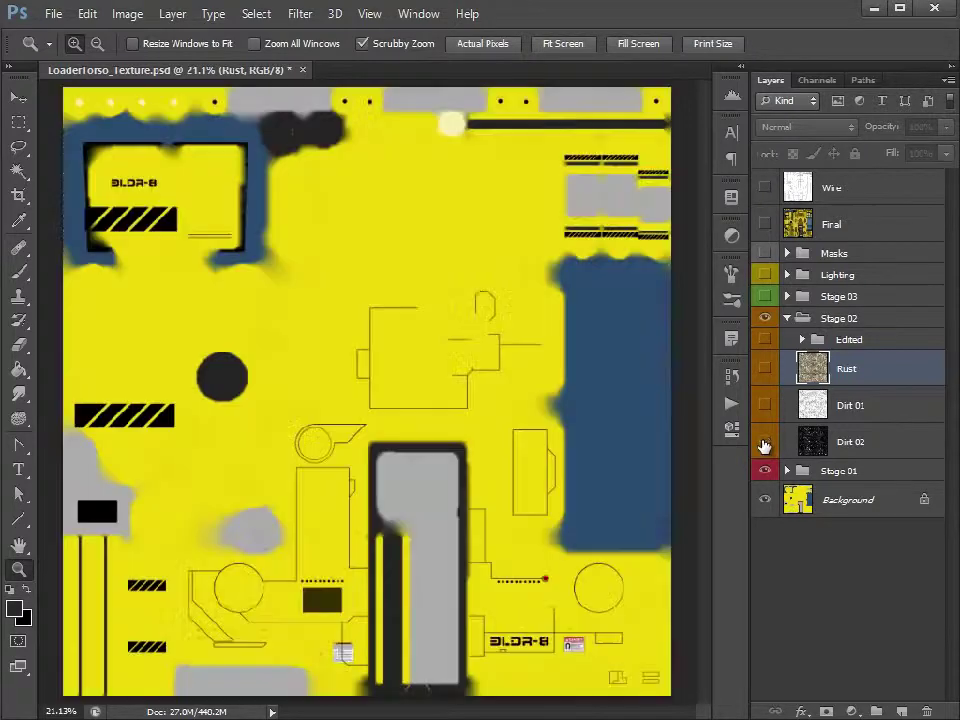
{"action": "left_click", "coordinate": [765, 368]}
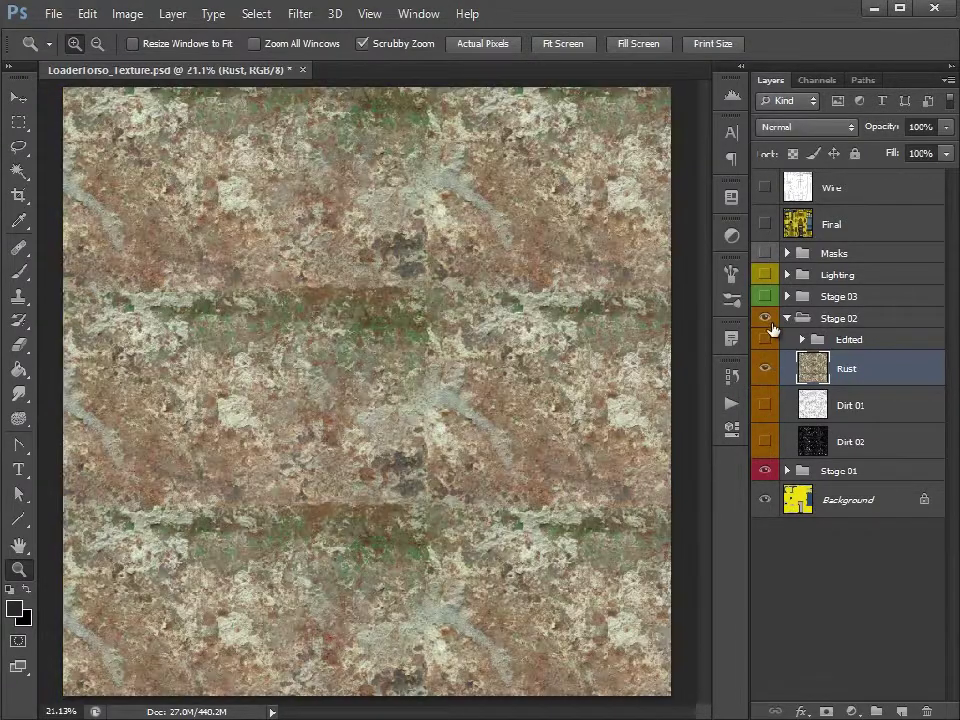
{"action": "left_click", "coordinate": [765, 225]}
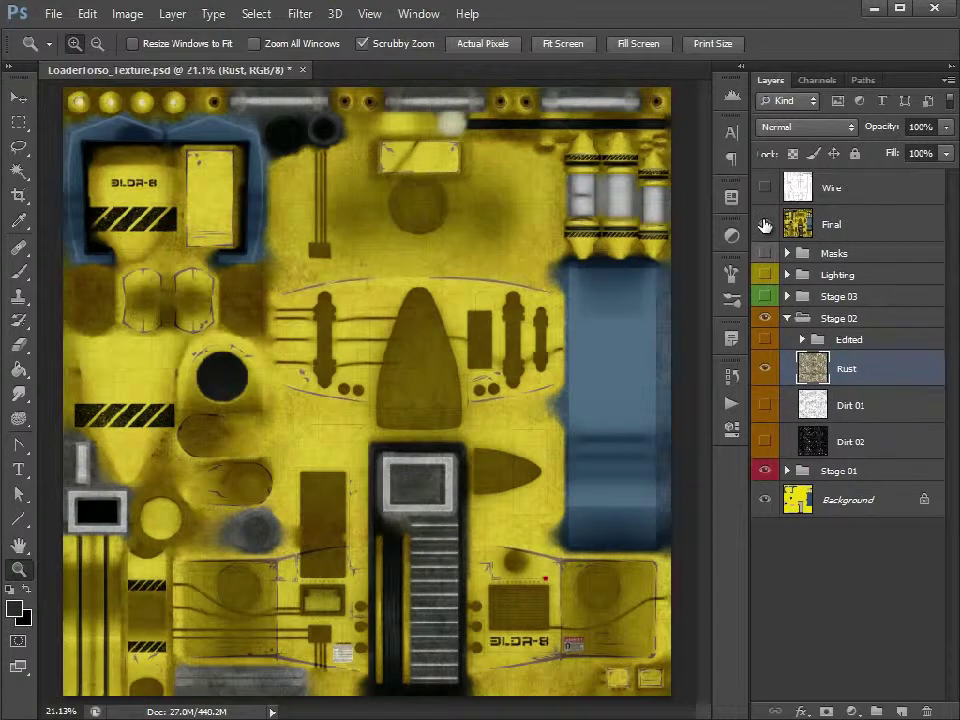
{"action": "left_click", "coordinate": [765, 225]}
{"action": "left_click", "coordinate": [762, 253]}
{"action": "left_click", "coordinate": [761, 256]}
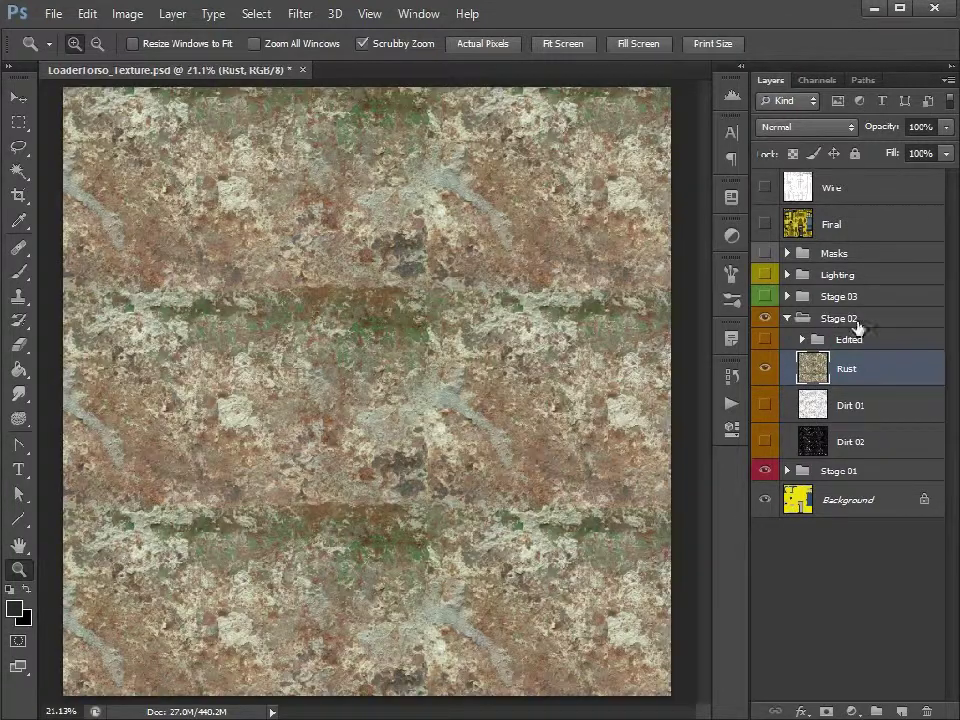
- Turn the lighting back on and try Darken, Multiply, Color Burn and Linear Burn on Rust
{"action": "left_click", "coordinate": [765, 274]}
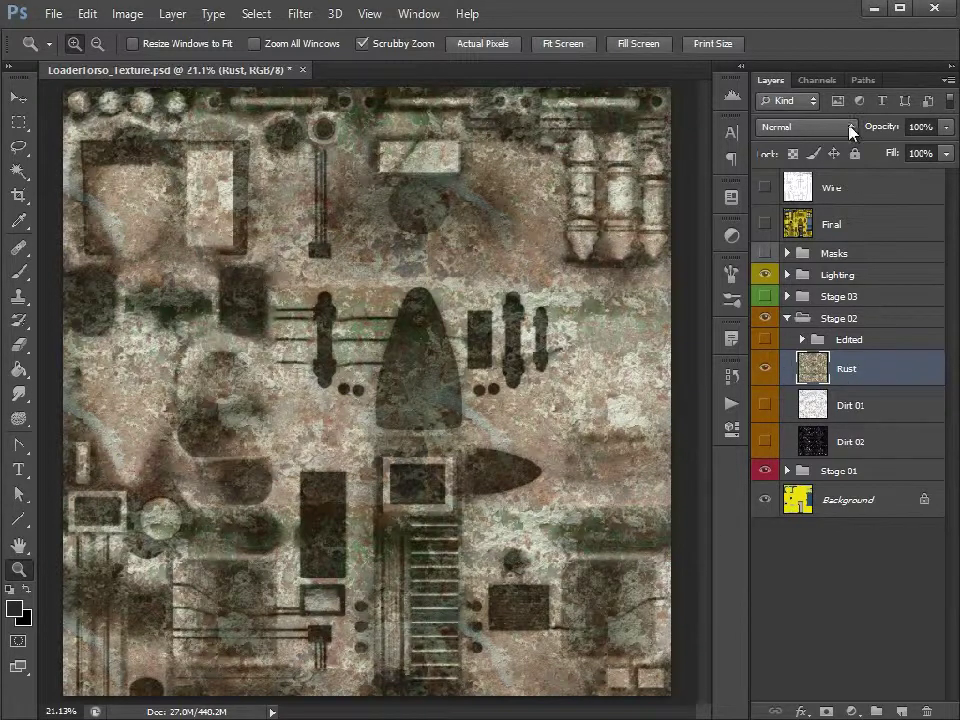
{"action": "left_click", "coordinate": [822, 129]}
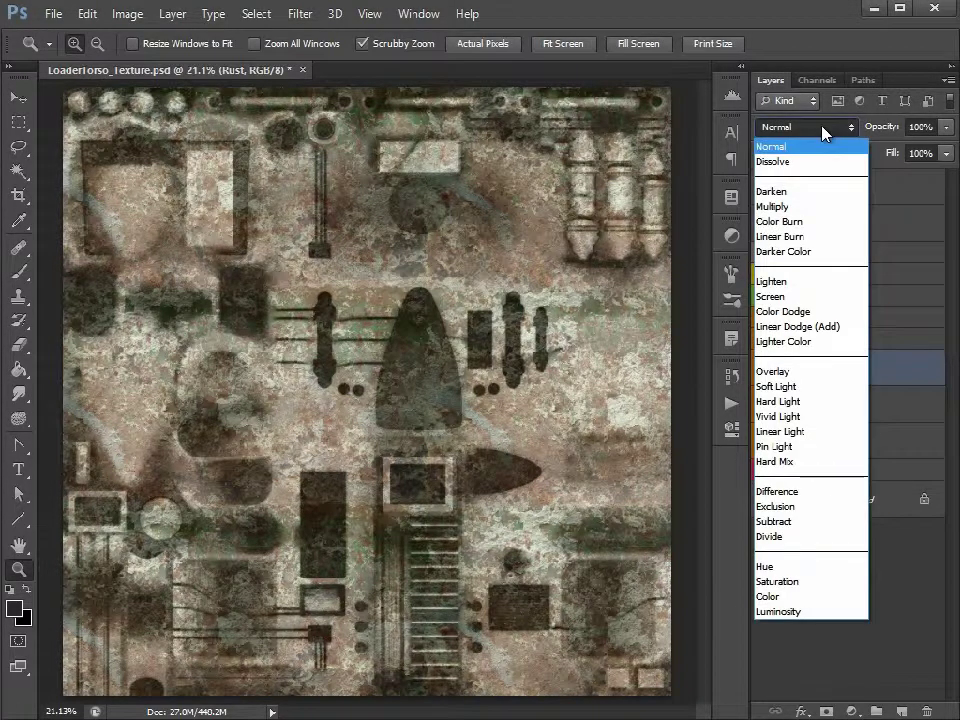
{"action": "left_click", "coordinate": [796, 192]}
{"action": "key", "text": "shift+plus"}
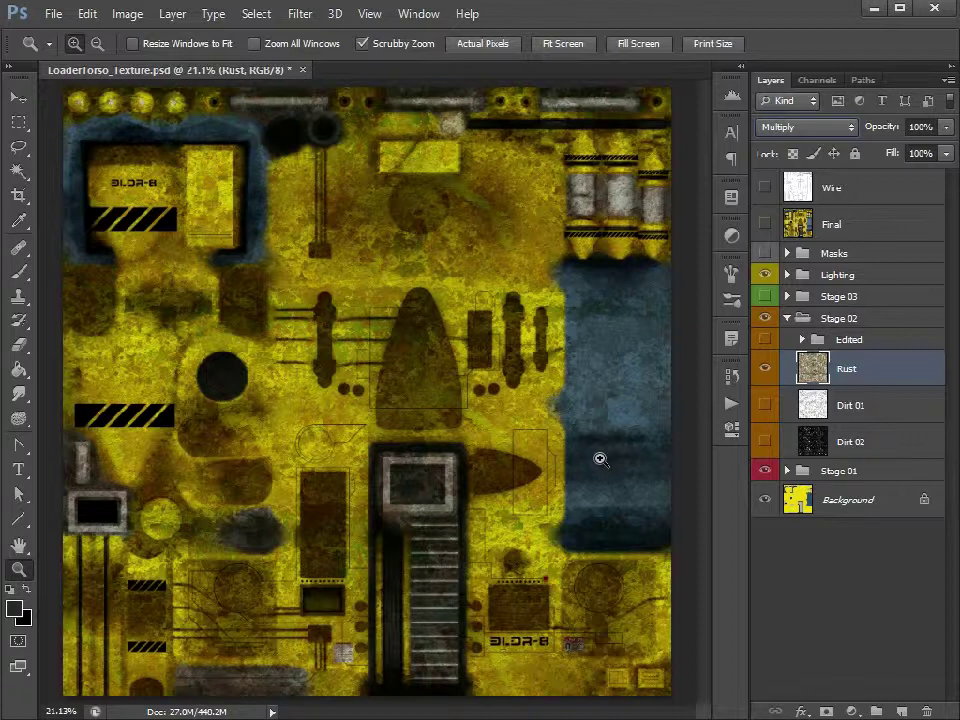
{"action": "key", "text": "shift+plus"}
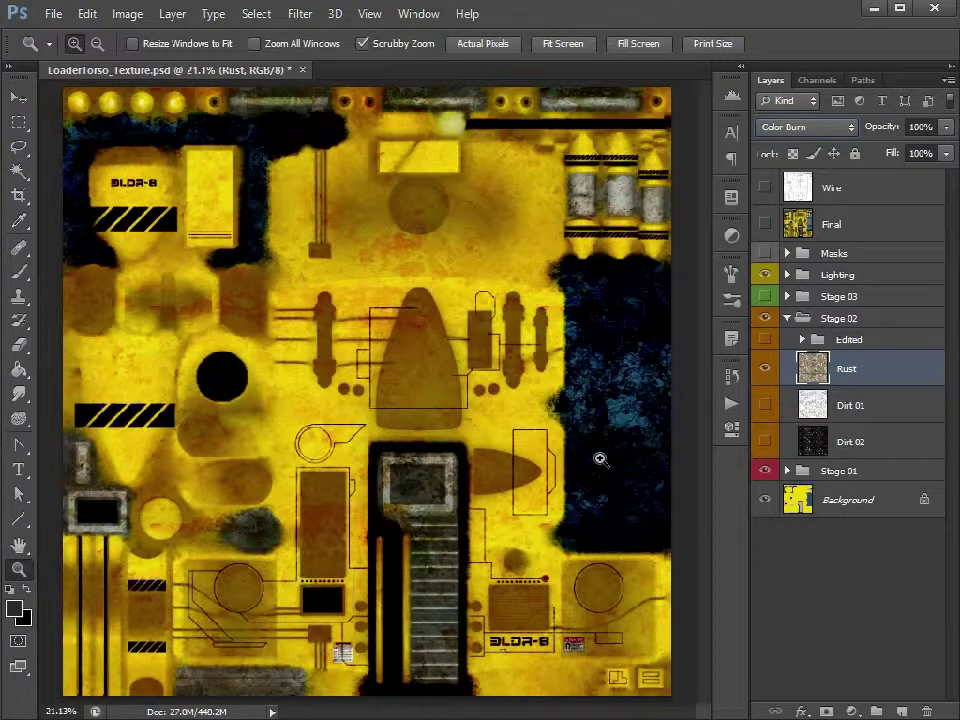
{"action": "key", "text": "shift+plus"}
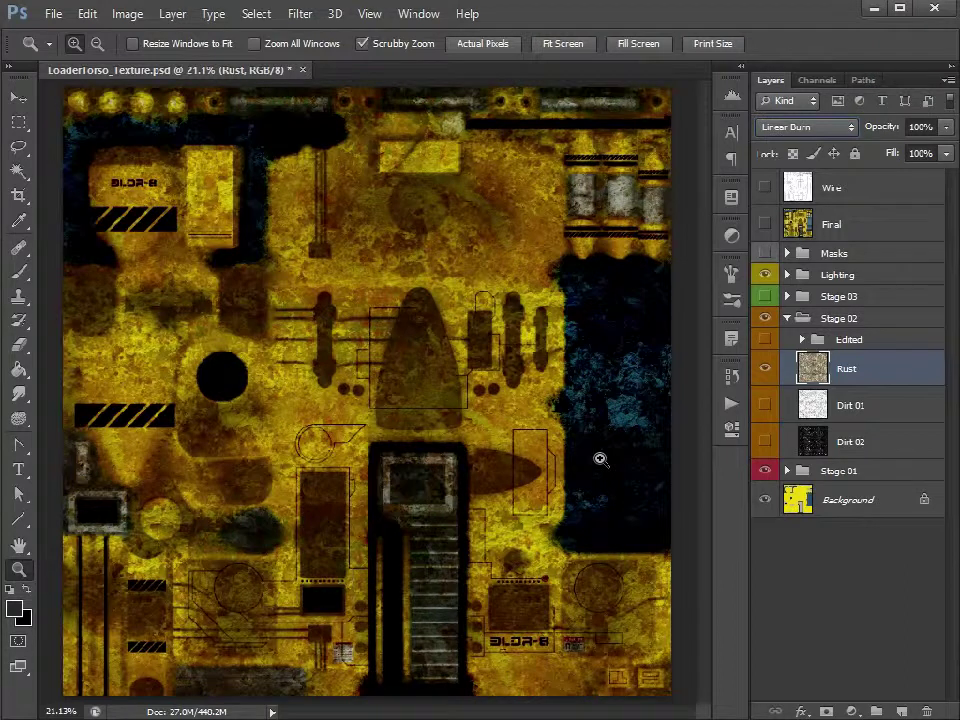
{"action": "key", "text": "shift+plus"}
{"action": "key", "text": "shift+plus"}
{"action": "key", "text": "shift+plus"}
{"action": "key", "text": "shift+plus"}
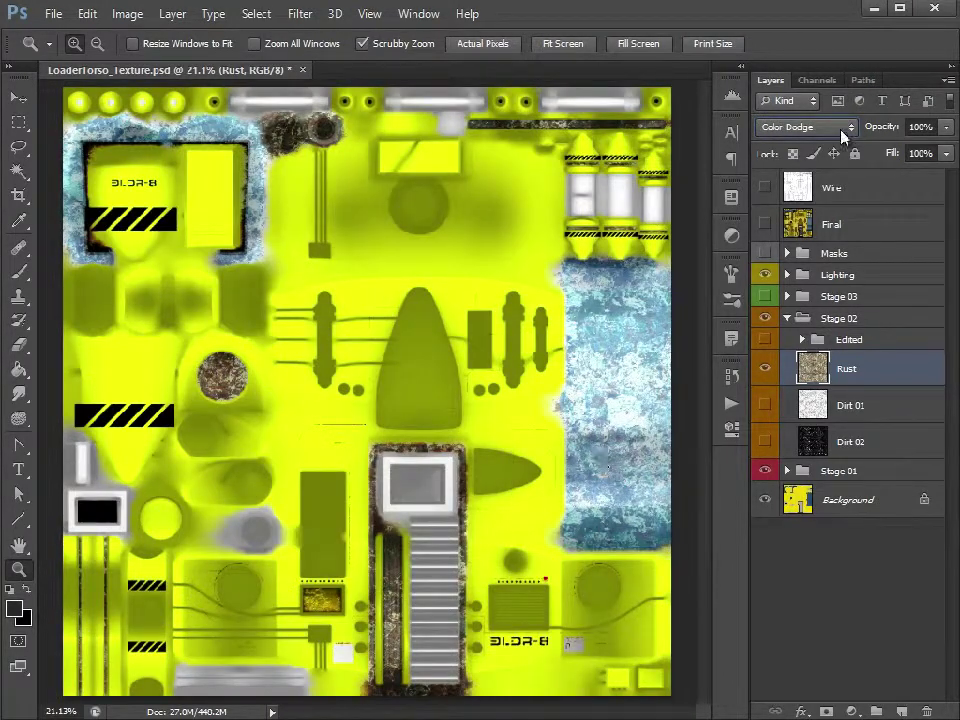
- Compare Overlay, Soft Light and Hard Light blends for Rust, settling on Overlay
{"action": "left_click", "coordinate": [842, 128]}
{"action": "left_click", "coordinate": [785, 372]}
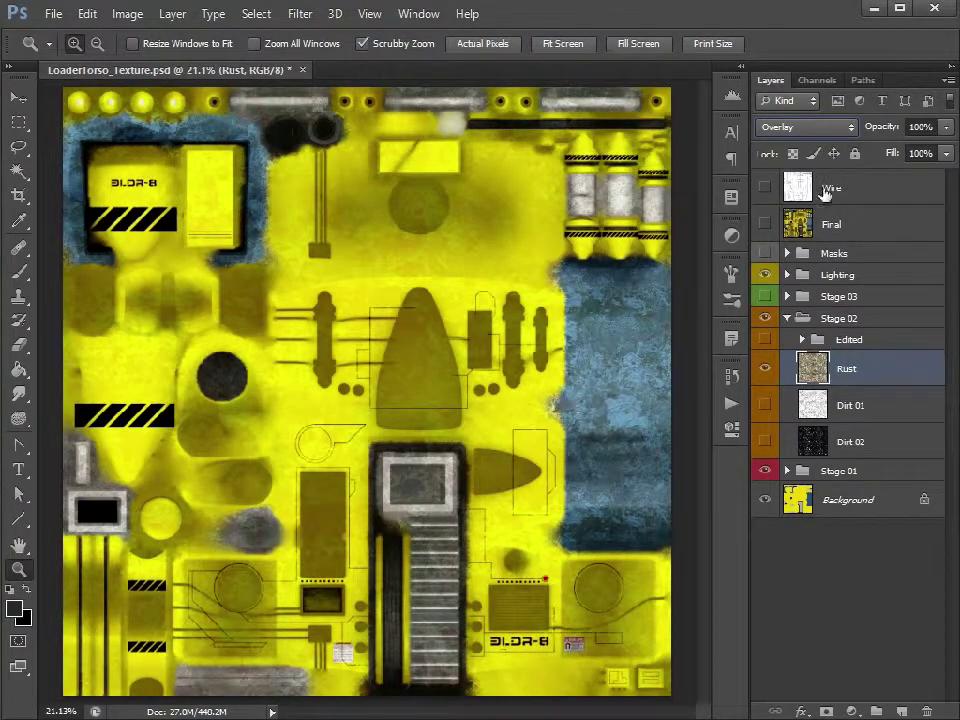
{"action": "left_click", "coordinate": [815, 129]}
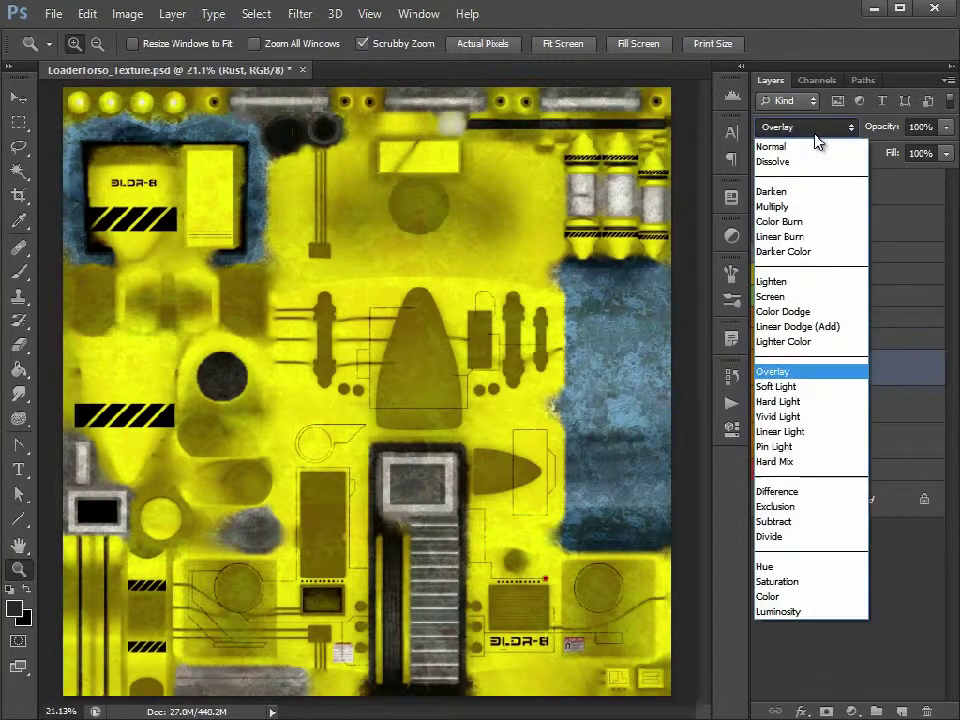
{"action": "left_click", "coordinate": [800, 387]}
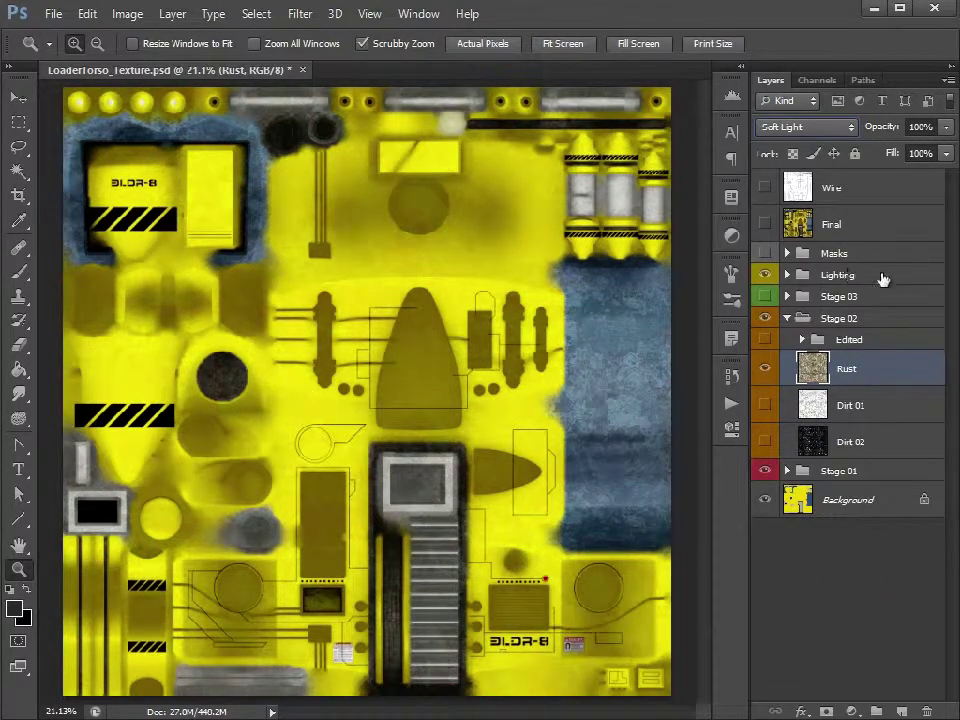
{"action": "left_click", "coordinate": [806, 127]}
{"action": "left_click", "coordinate": [822, 401]}
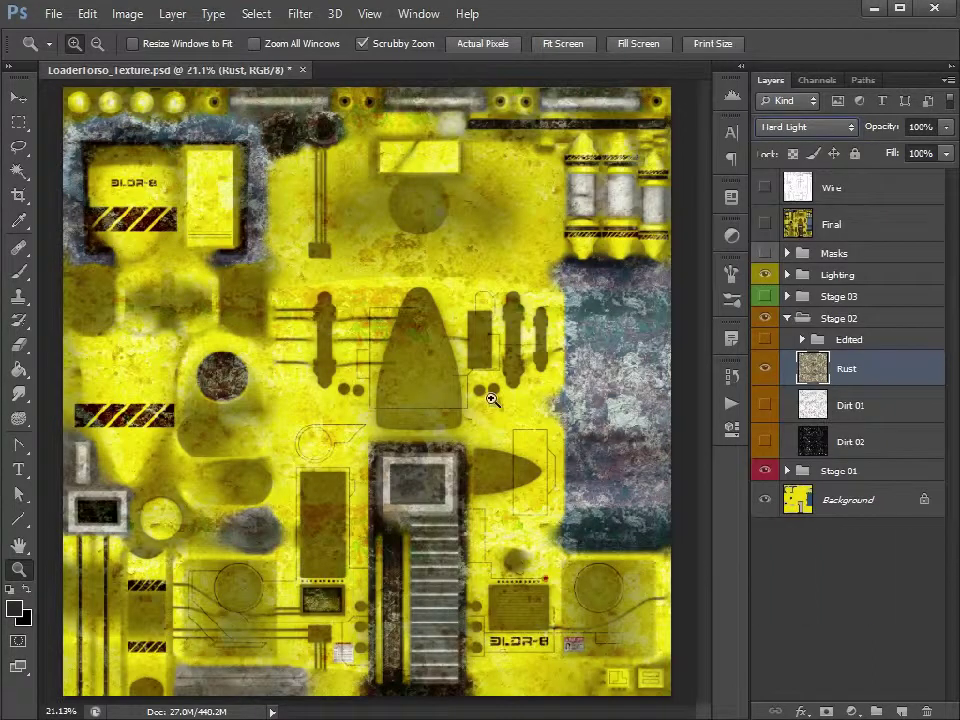
{"action": "left_click", "coordinate": [806, 127]}
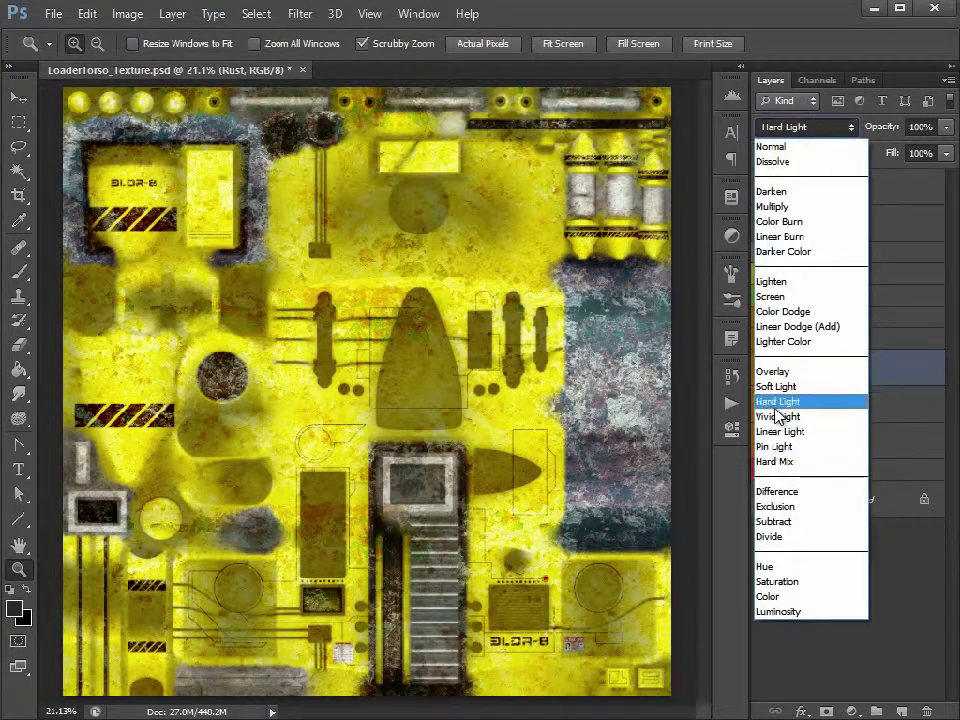
{"action": "left_click", "coordinate": [784, 370]}
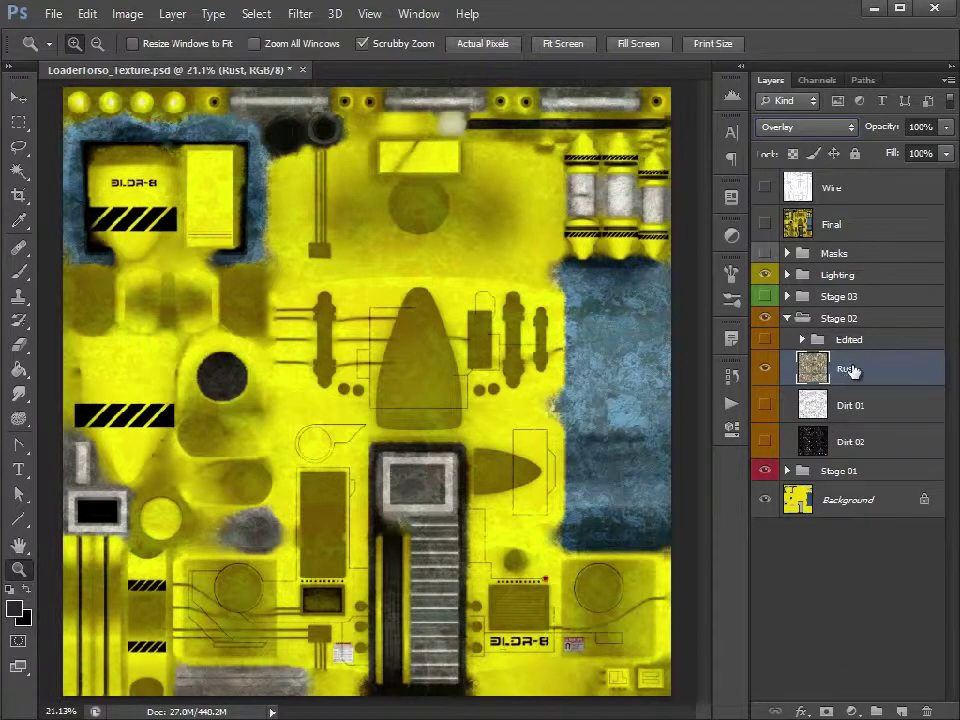
- Reveal the Masks group's Glass Mask layer and select the whole canvas on it
{"action": "left_click", "coordinate": [787, 253]}
{"action": "left_click", "coordinate": [765, 253]}
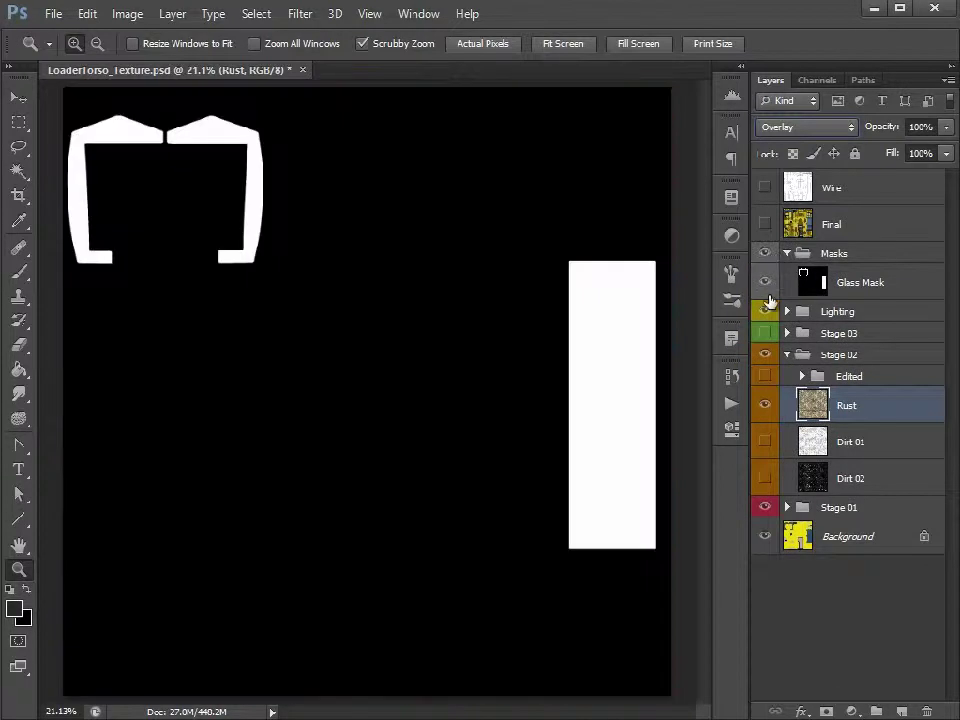
{"action": "left_click", "coordinate": [895, 284]}
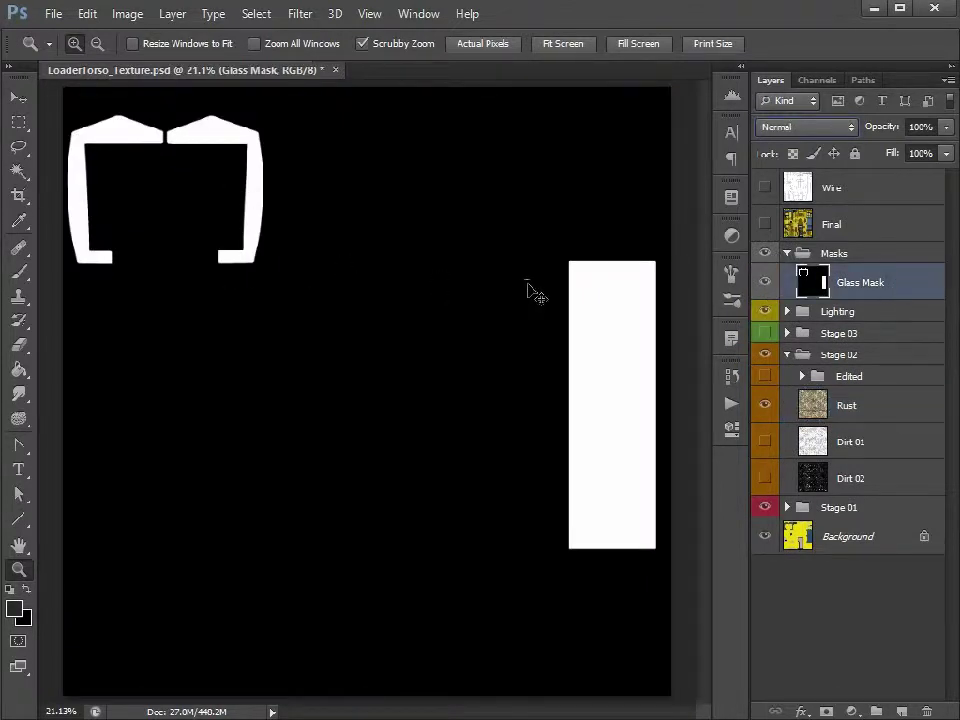
{"action": "key", "text": "ctrl+a"}
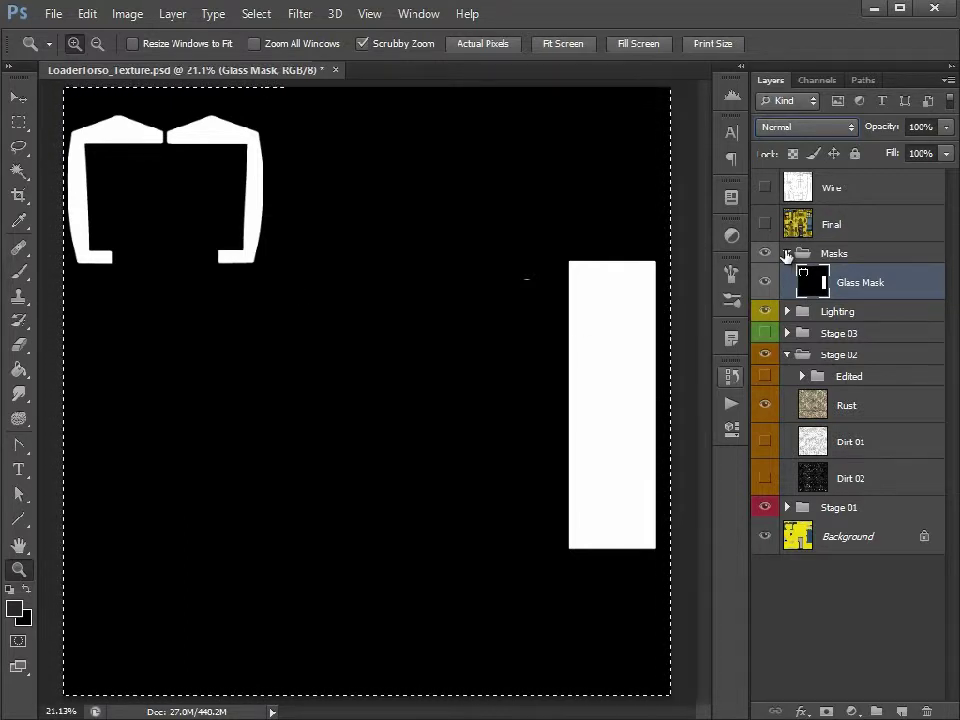
- Hide the Masks group again and add a white layer mask to the Rust layer
{"action": "left_click", "coordinate": [787, 253]}
{"action": "left_click", "coordinate": [765, 253]}
{"action": "left_click", "coordinate": [891, 369]}
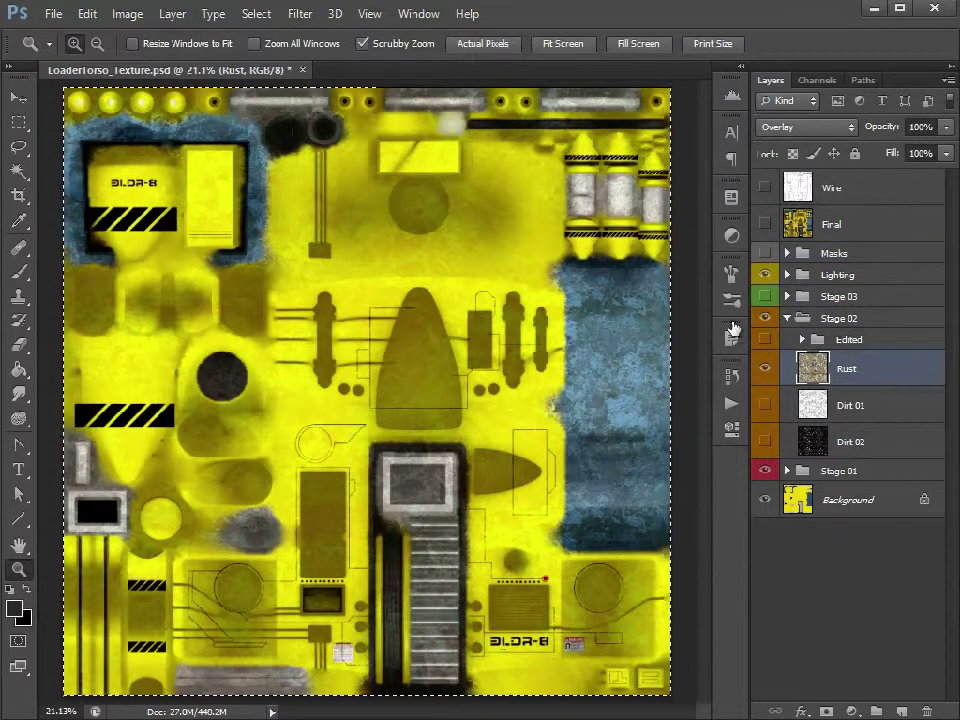
{"action": "left_click", "coordinate": [826, 711]}
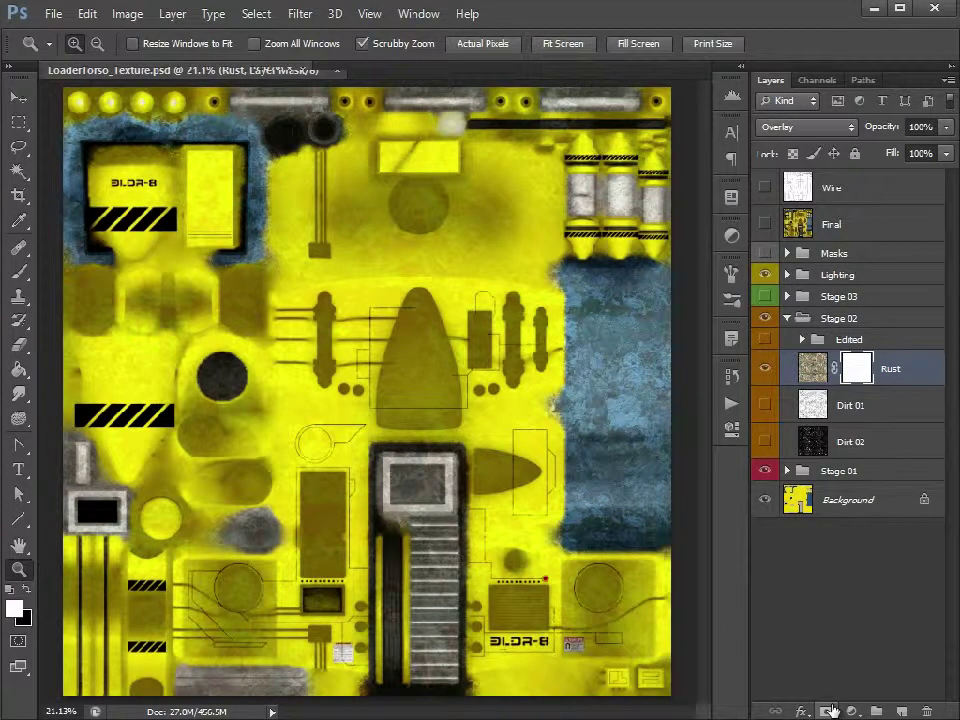
- Paste the decal shapes into the Rust mask channel and invert it, then return to RGB
{"action": "left_click", "coordinate": [817, 80]}
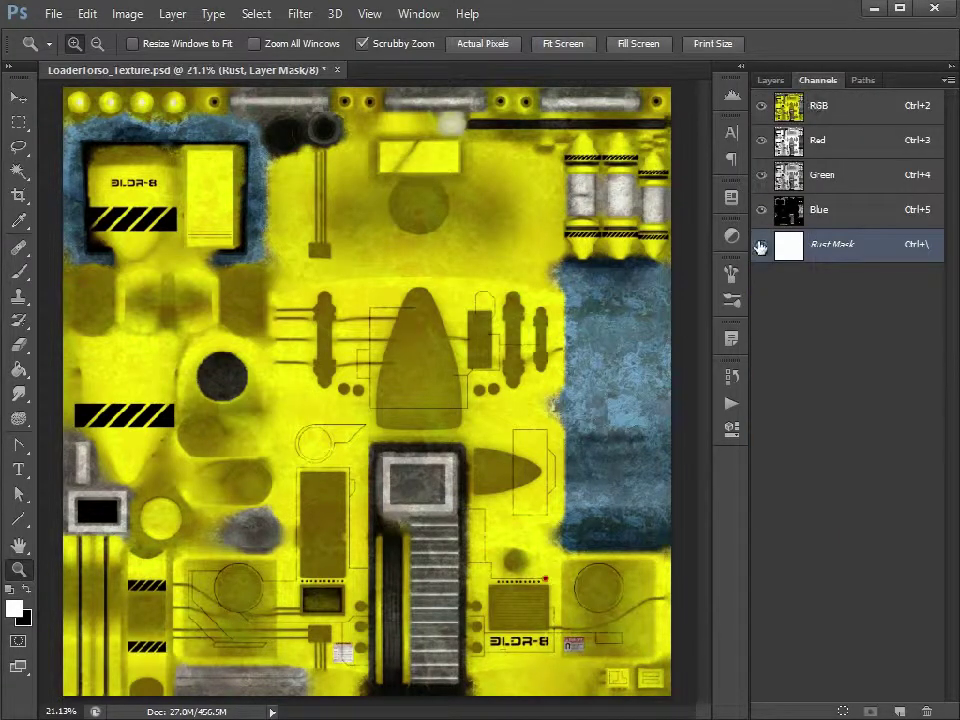
{"action": "left_click", "coordinate": [862, 254]}
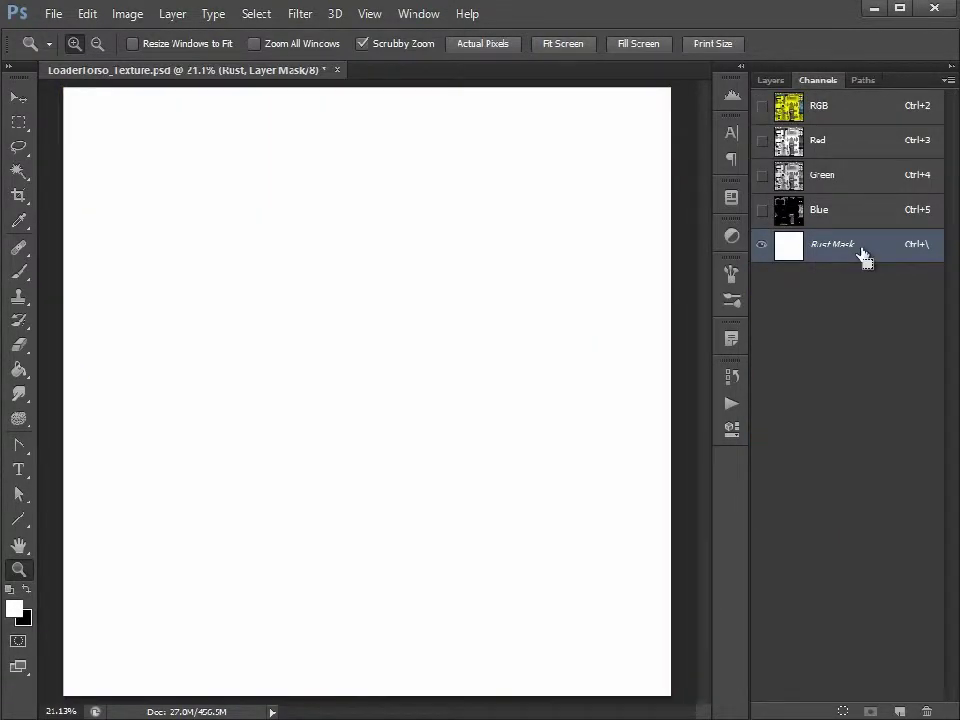
{"action": "key", "text": "ctrl+v"}
{"action": "left_click", "coordinate": [128, 14]}
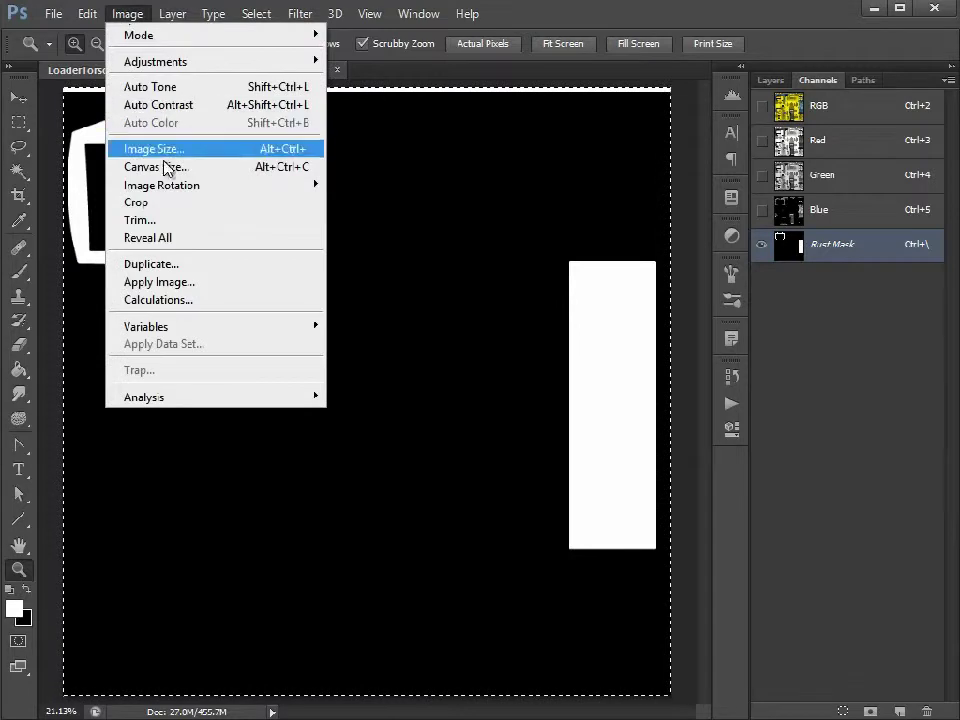
{"action": "mouse_move", "coordinate": [197, 69]}
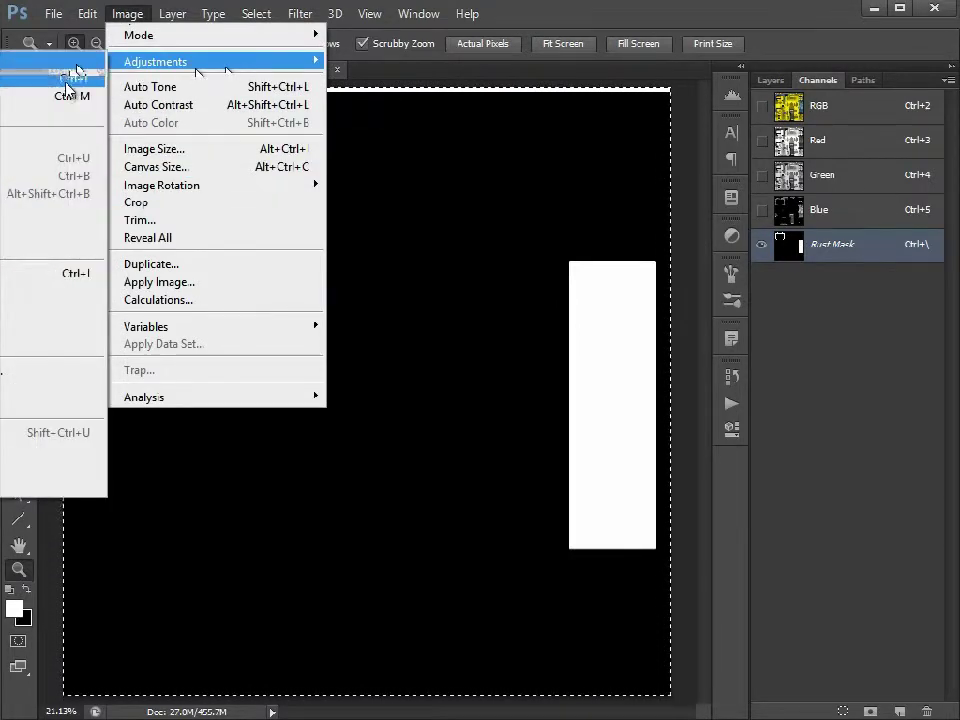
{"action": "left_click", "coordinate": [40, 273]}
{"action": "left_click", "coordinate": [818, 105]}
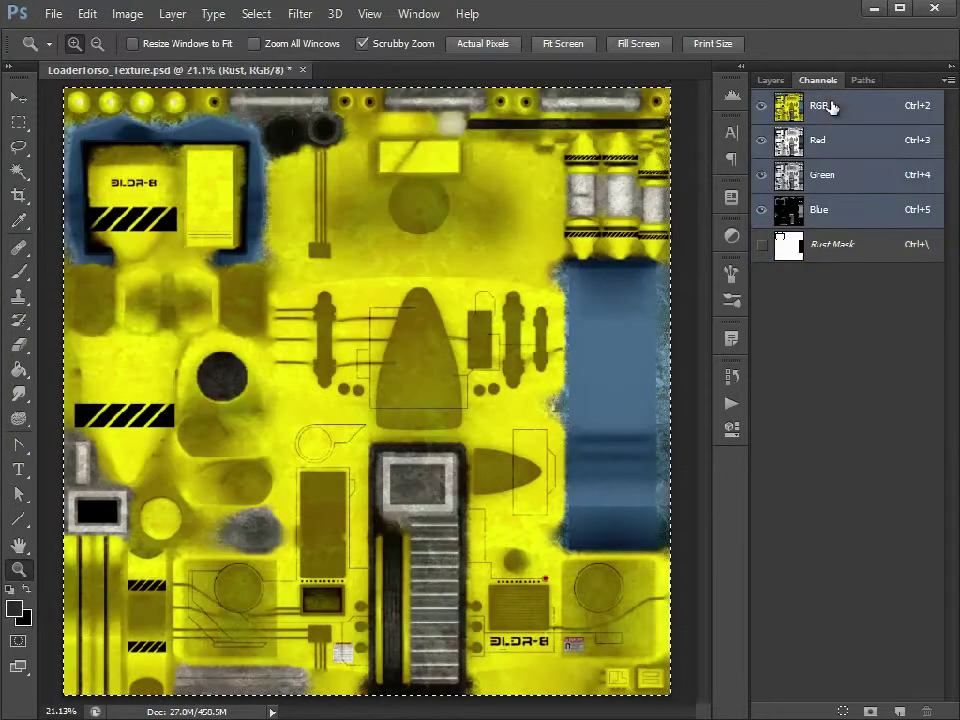
{"action": "left_click", "coordinate": [771, 80]}
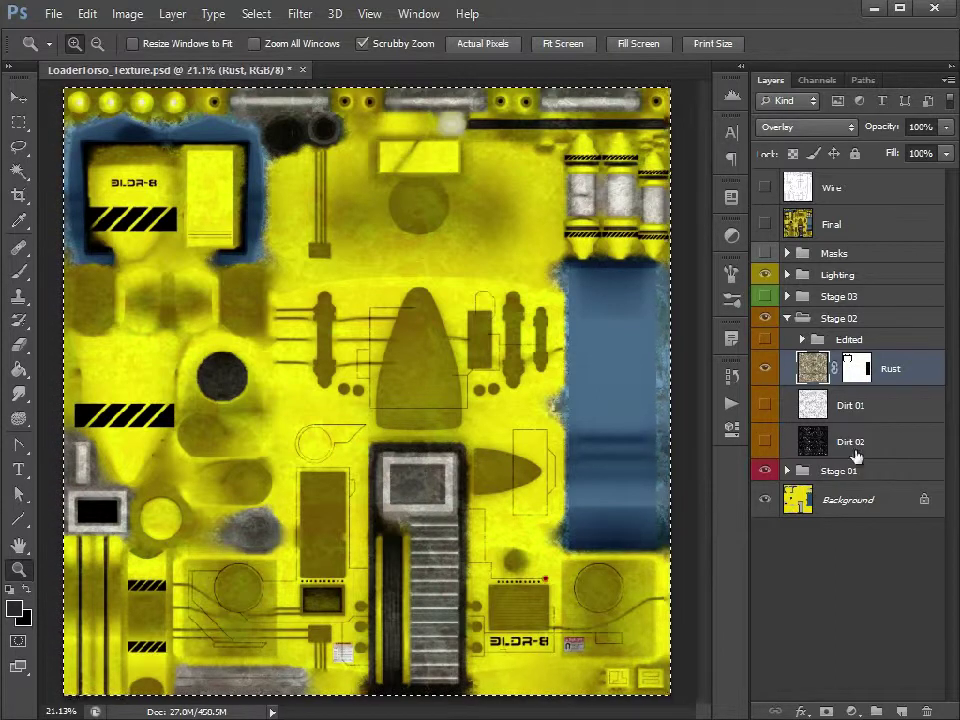
- Select and show the Dirt 01 layer, locking its transparent pixels
{"action": "left_click", "coordinate": [18, 121]}
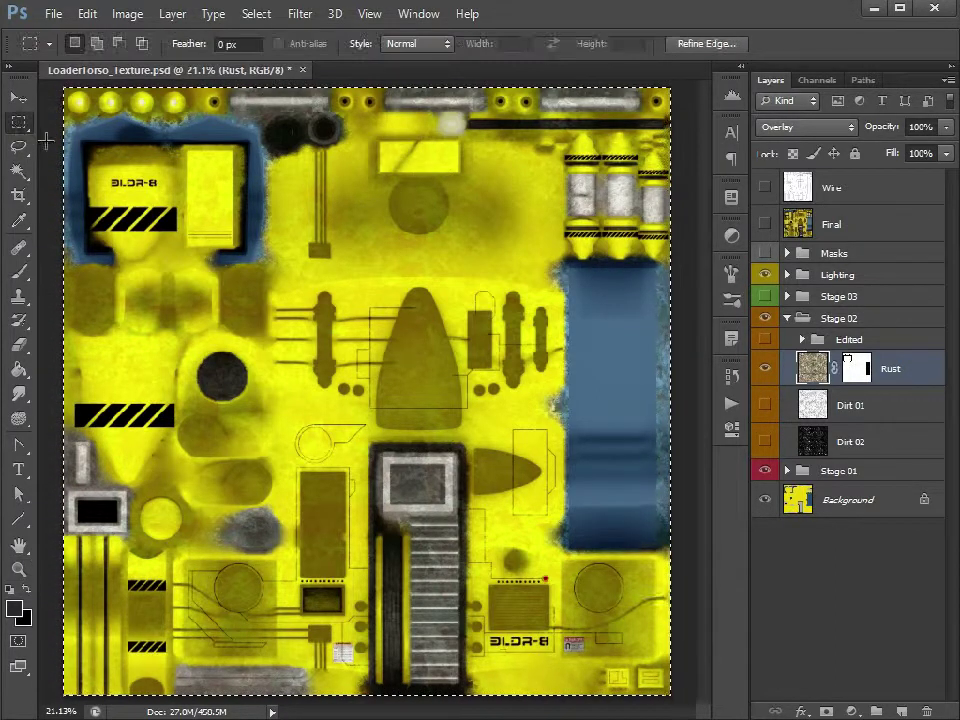
{"action": "left_click", "coordinate": [776, 407]}
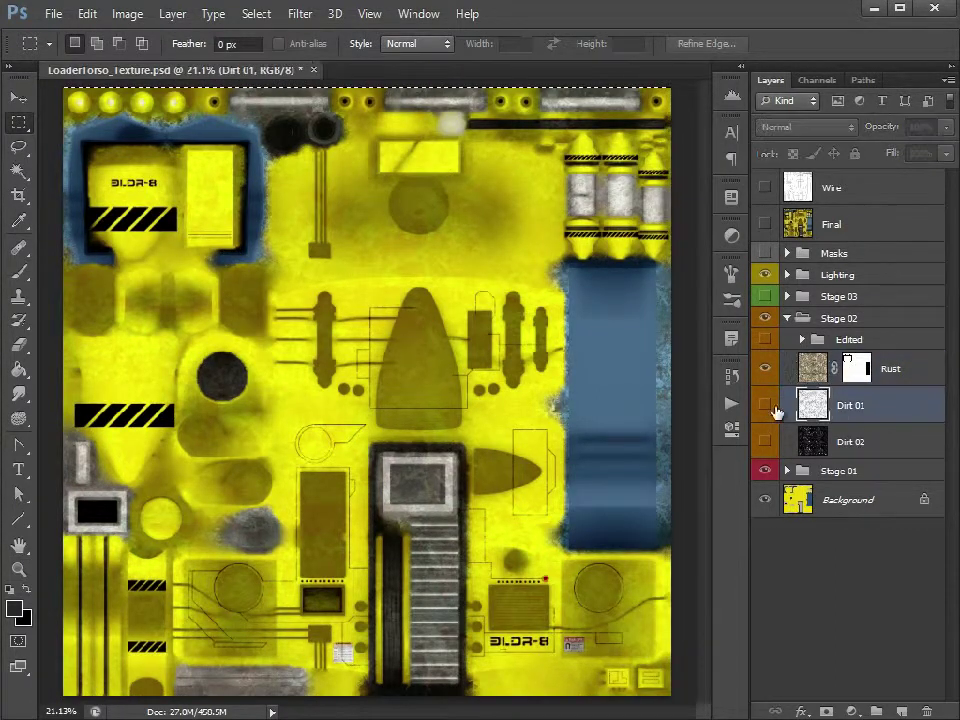
{"action": "left_click", "coordinate": [766, 408]}
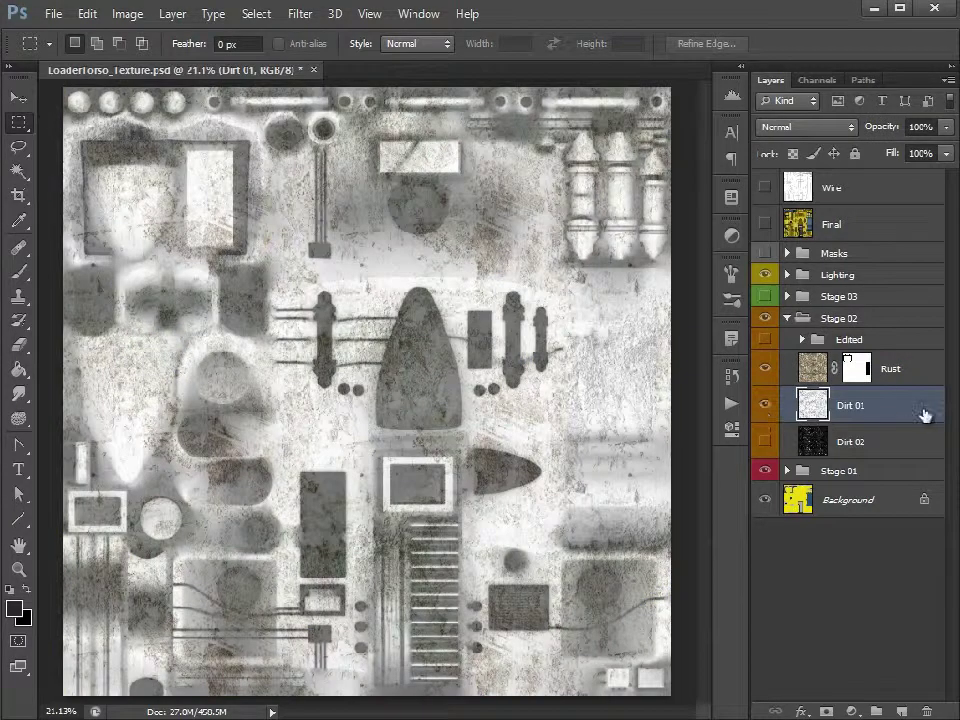
{"action": "left_click", "coordinate": [793, 153]}
- Blend Dirt 01 in Multiply and toggle it to compare the texture with and without dirt
{"action": "left_click", "coordinate": [800, 127]}
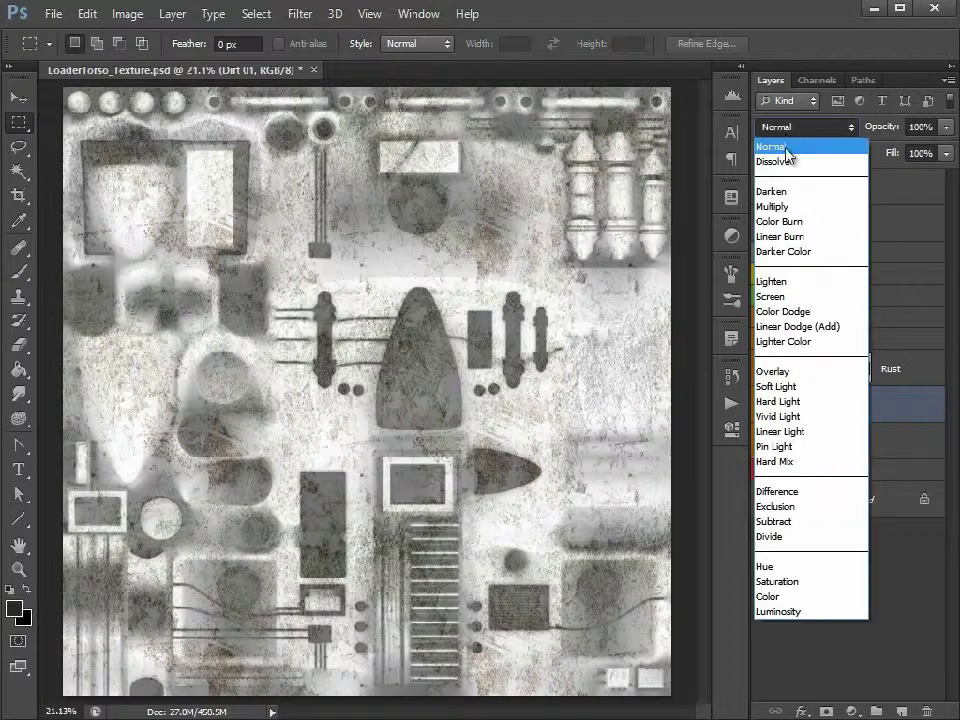
{"action": "left_click", "coordinate": [793, 206]}
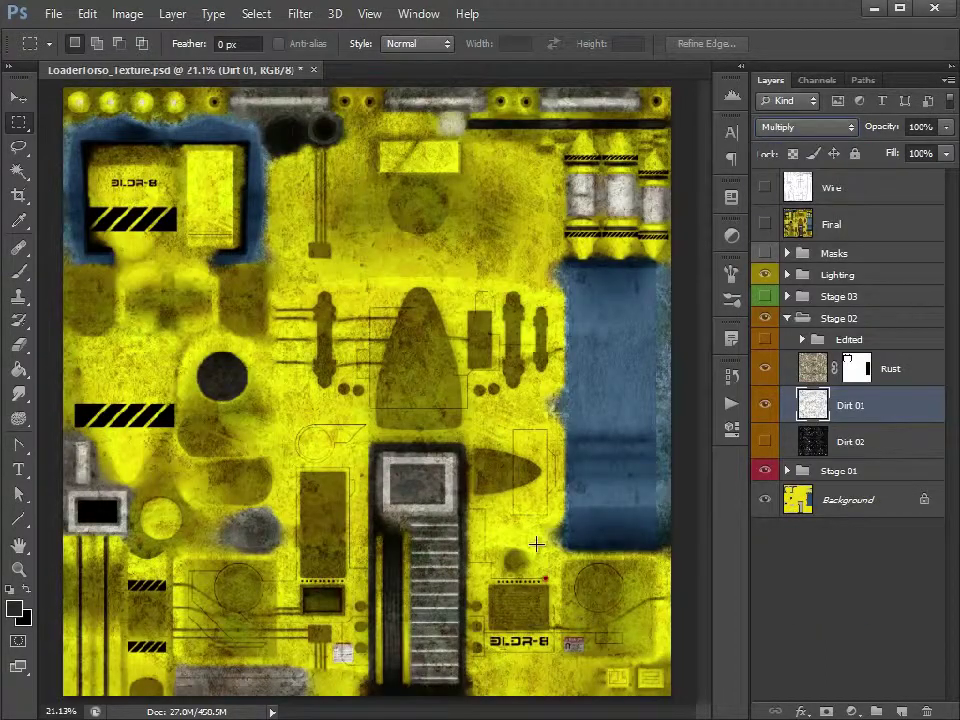
{"action": "left_click", "coordinate": [763, 405]}
{"action": "left_click", "coordinate": [763, 405]}
{"action": "left_click", "coordinate": [763, 405]}
{"action": "left_click", "coordinate": [763, 405]}
{"action": "left_click", "coordinate": [763, 405]}
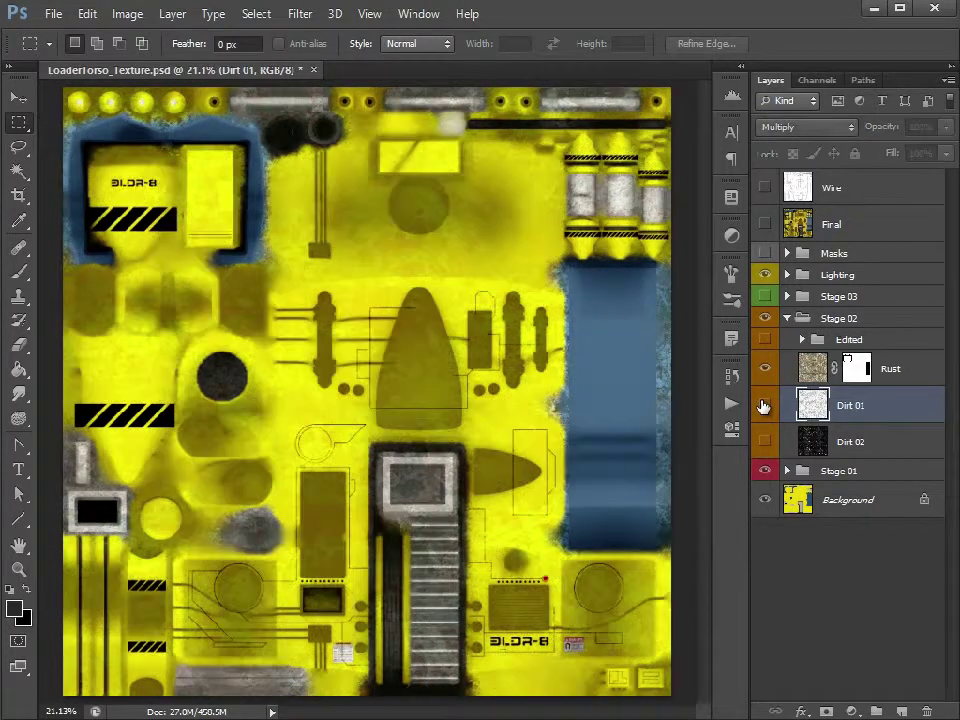
{"action": "left_click", "coordinate": [763, 405]}
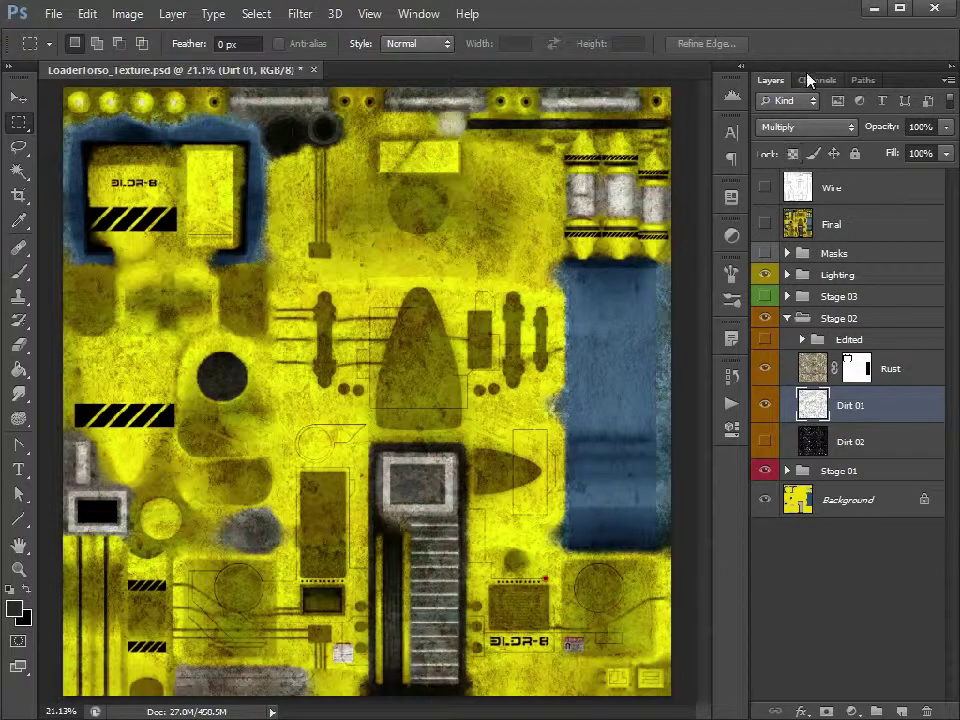
- Add a layer mask to Dirt 01, paste the decal shapes into it, and invert it
{"action": "left_click", "coordinate": [835, 711]}
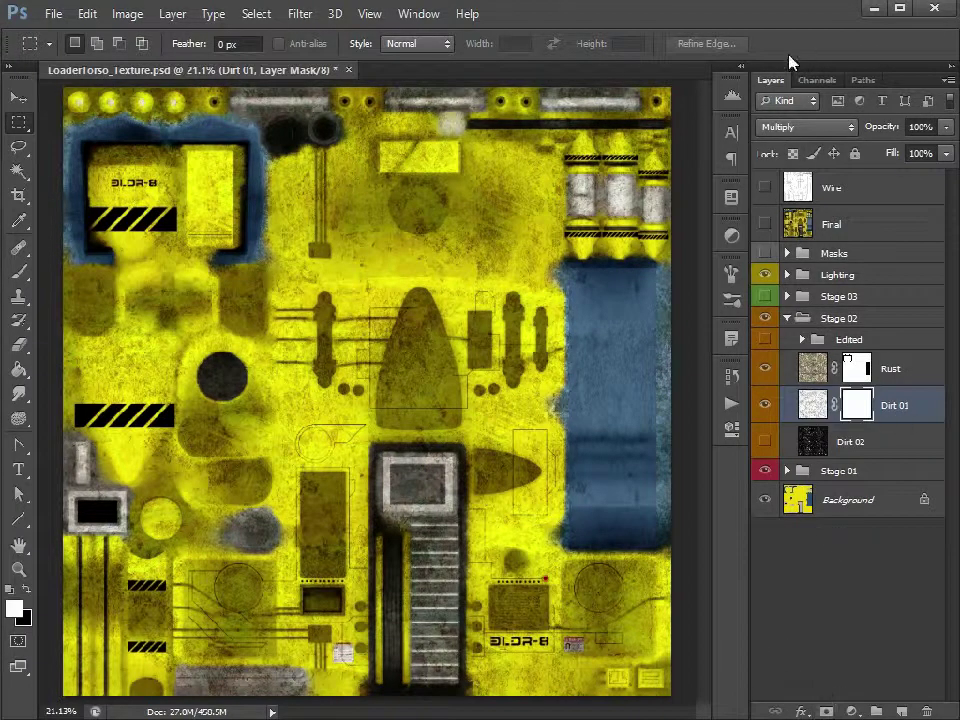
{"action": "left_click", "coordinate": [817, 80]}
{"action": "left_click", "coordinate": [761, 244]}
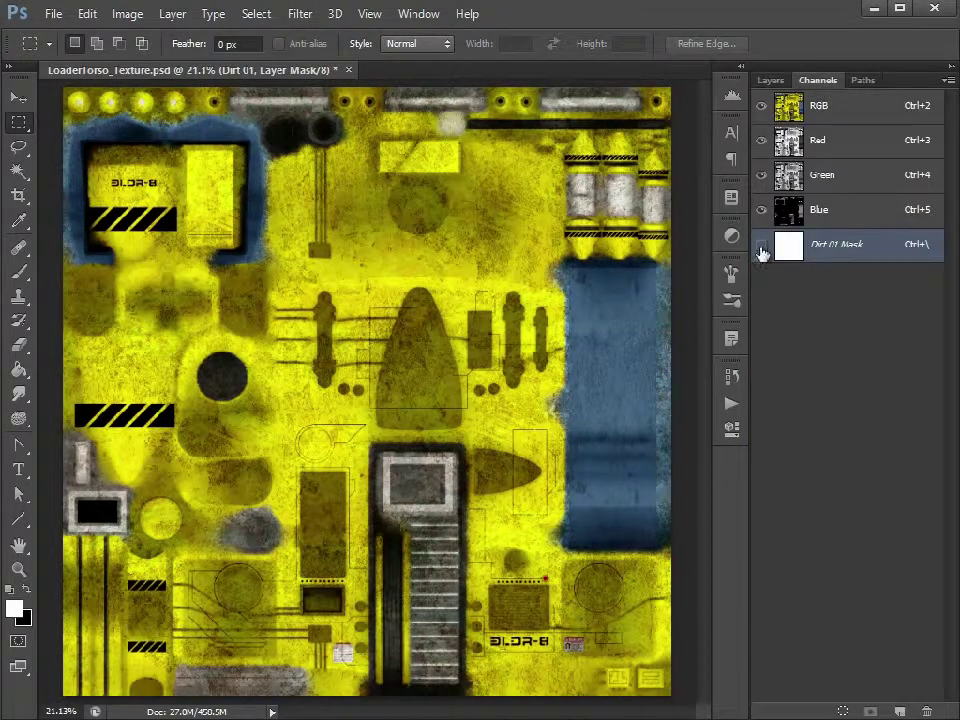
{"action": "left_click", "coordinate": [762, 105]}
{"action": "key", "text": "ctrl+v"}
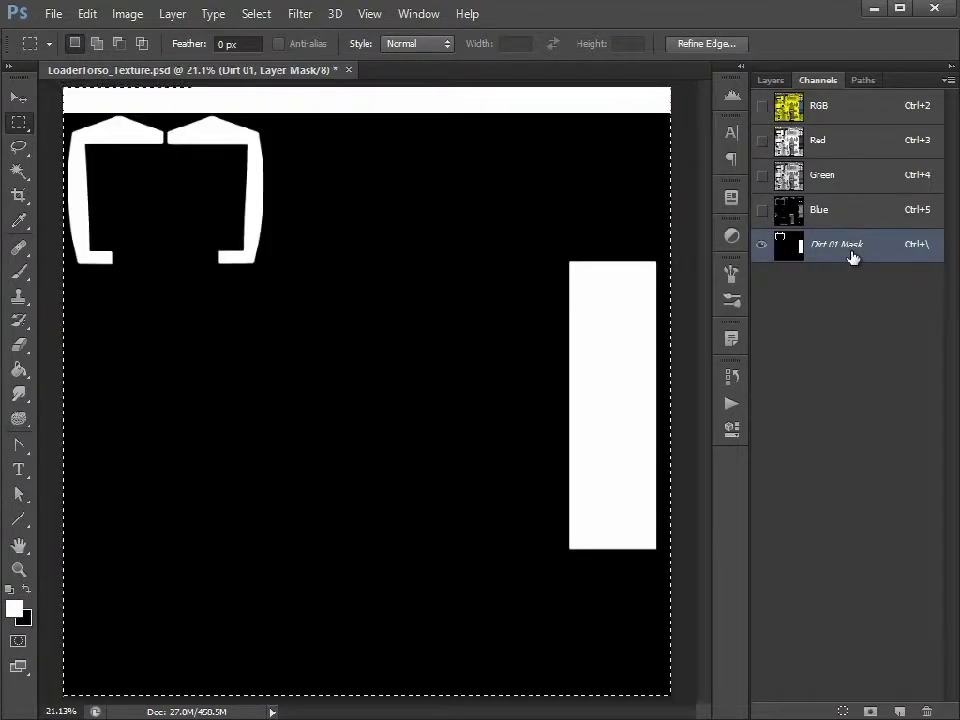
{"action": "left_click", "coordinate": [127, 13]}
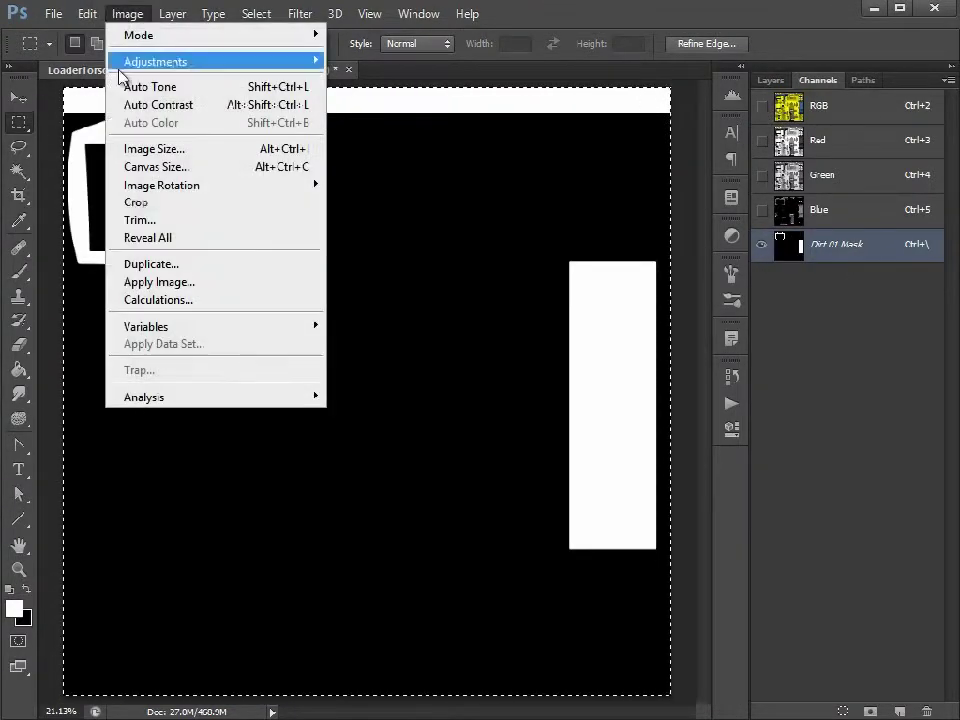
{"action": "mouse_move", "coordinate": [184, 67]}
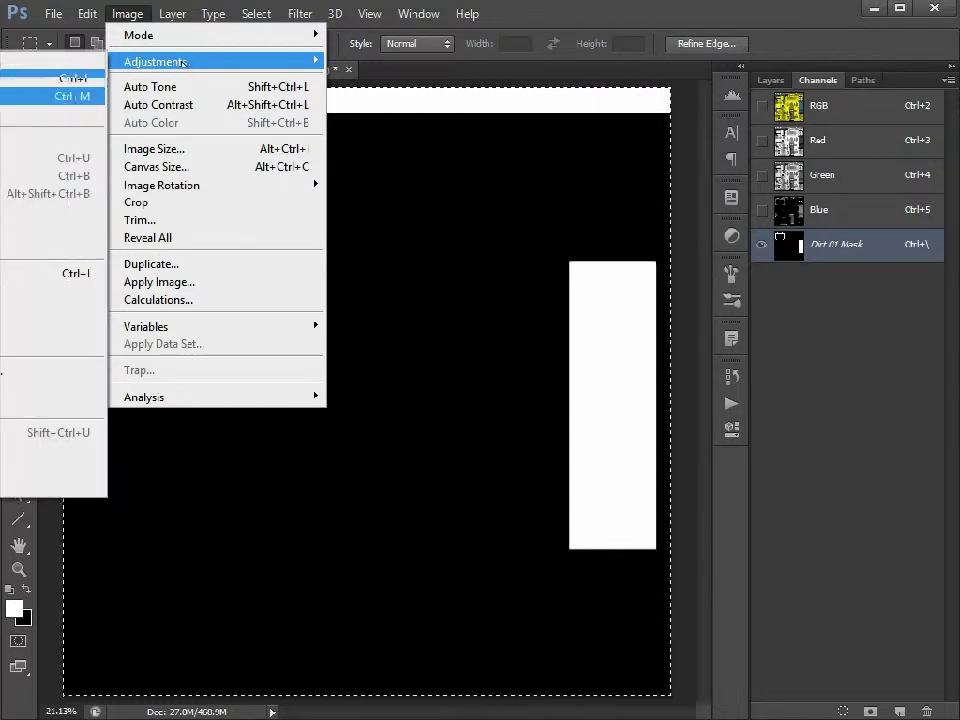
{"action": "left_click", "coordinate": [40, 207]}
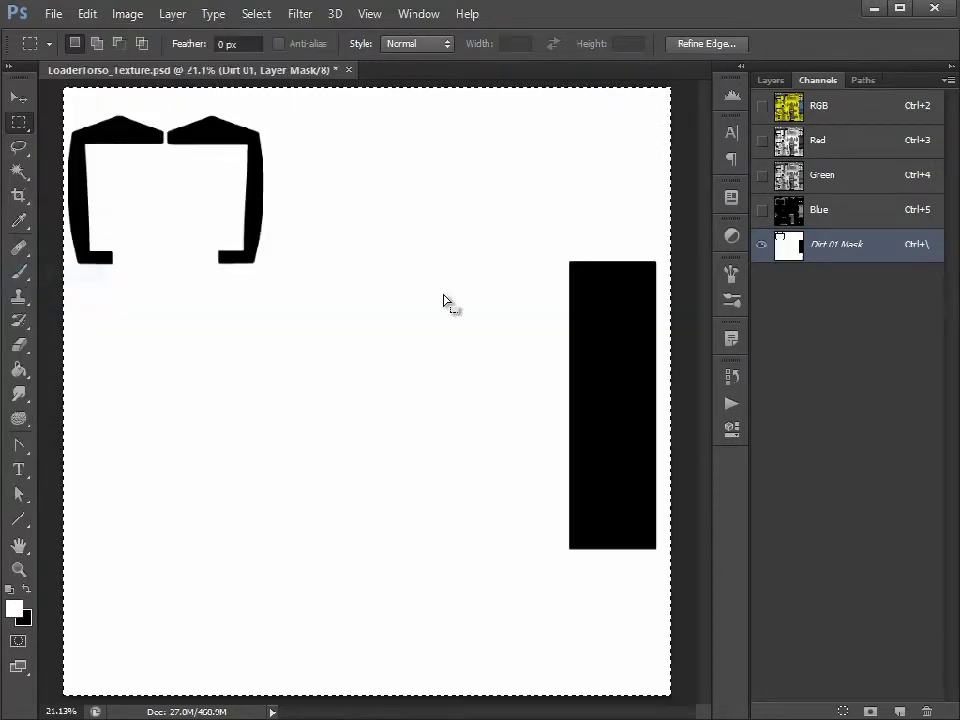
{"action": "left_click", "coordinate": [840, 106]}
{"action": "left_click", "coordinate": [769, 80]}
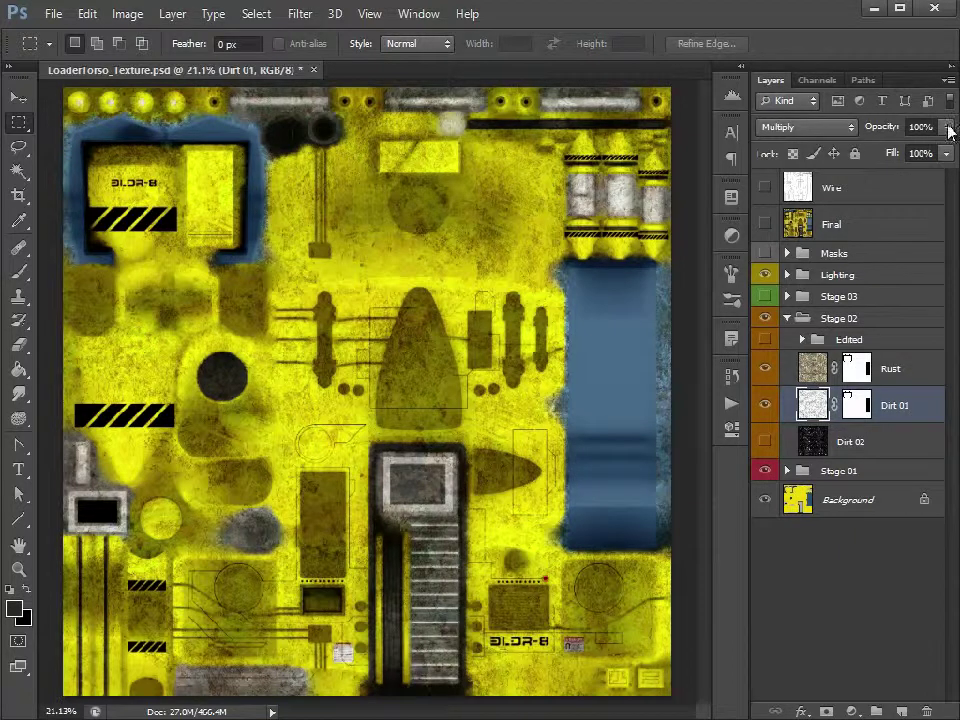
- Lower Dirt 01's opacity to 40% and the Rust layer's opacity to 70%
{"action": "left_click", "coordinate": [948, 130]}
{"action": "left_click_drag", "start_coordinate": [948, 150], "coordinate": [887, 155]}
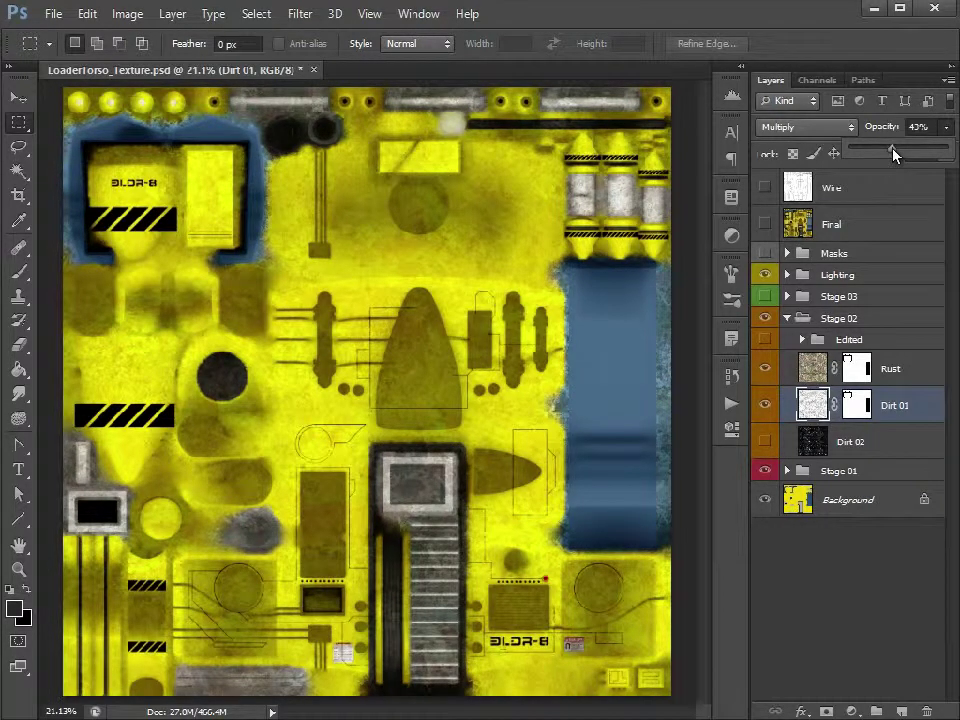
{"action": "left_click_drag", "start_coordinate": [890, 155], "coordinate": [891, 155]}
{"action": "left_click", "coordinate": [910, 369]}
{"action": "left_click_drag", "start_coordinate": [946, 127], "coordinate": [866, 157]}
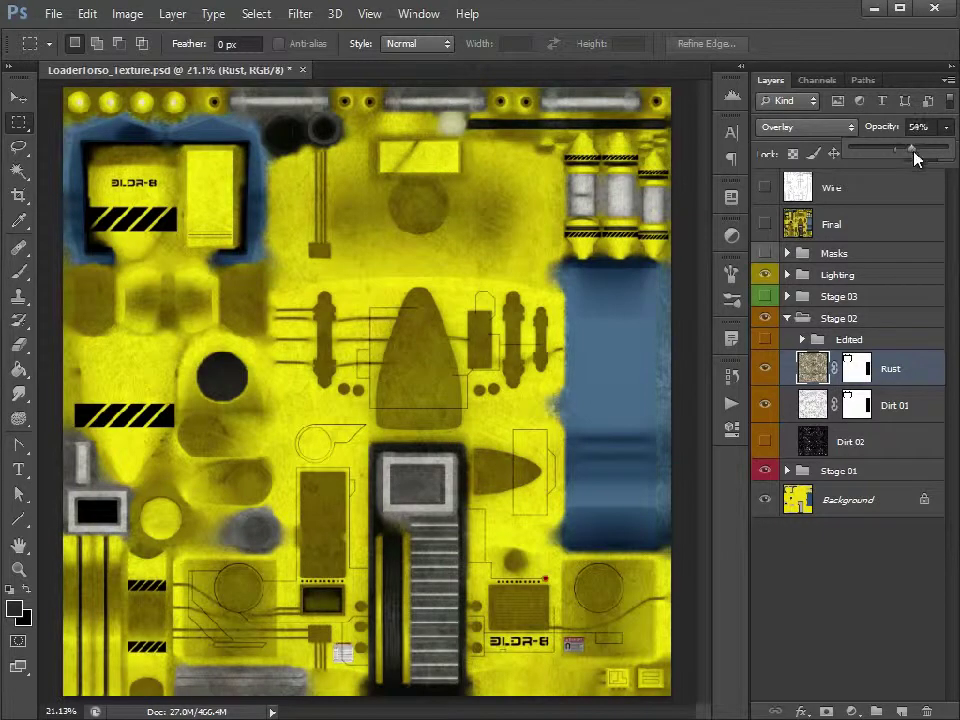
{"action": "mouse_move", "coordinate": [915, 158]}
{"action": "left_mouse_down"}
{"action": "mouse_move", "coordinate": [934, 162]}
{"action": "mouse_move", "coordinate": [921, 157]}
{"action": "left_mouse_up"}
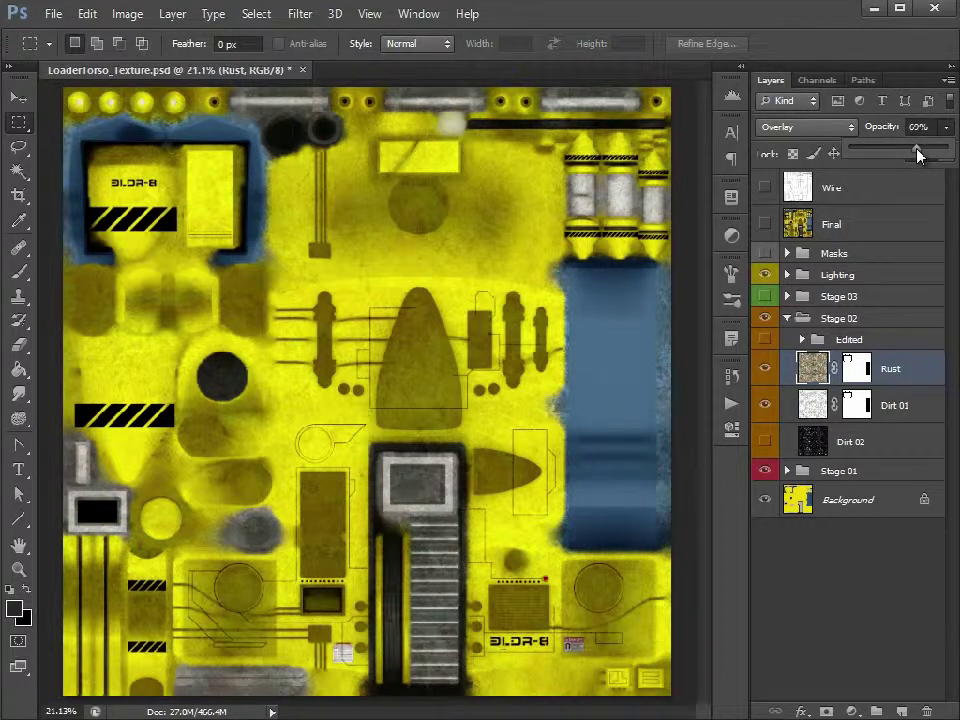
{"action": "left_click_drag", "start_coordinate": [918, 155], "coordinate": [917, 153]}
{"action": "left_click", "coordinate": [766, 189]}
{"action": "left_click", "coordinate": [18, 568]}
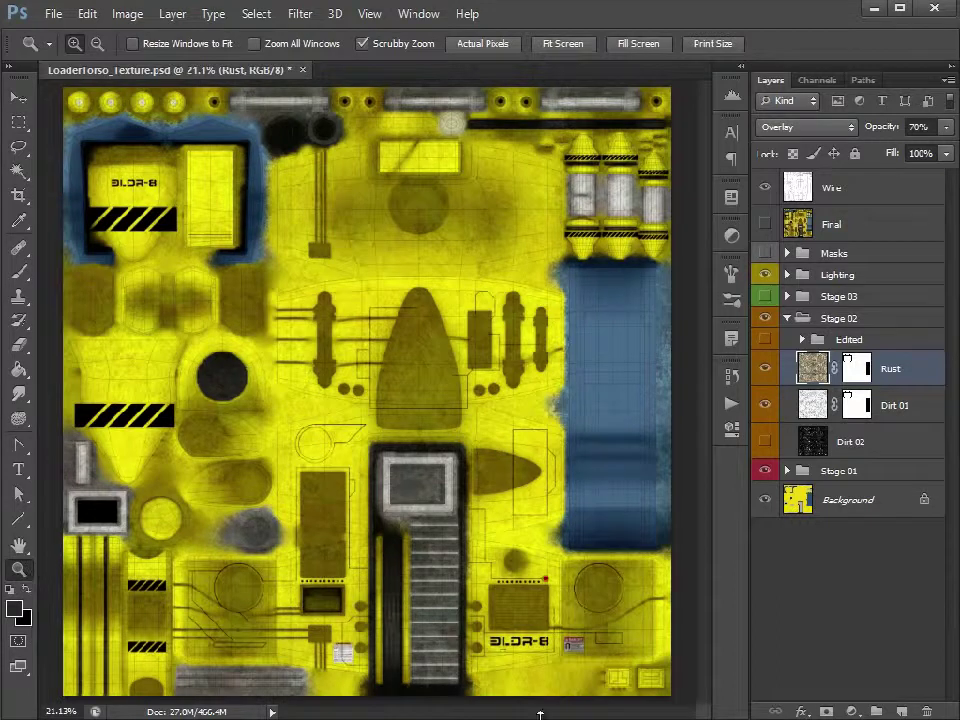
{"action": "left_click", "coordinate": [585, 673]}
{"action": "left_click", "coordinate": [574, 664]}
{"action": "left_click", "coordinate": [394, 429]}
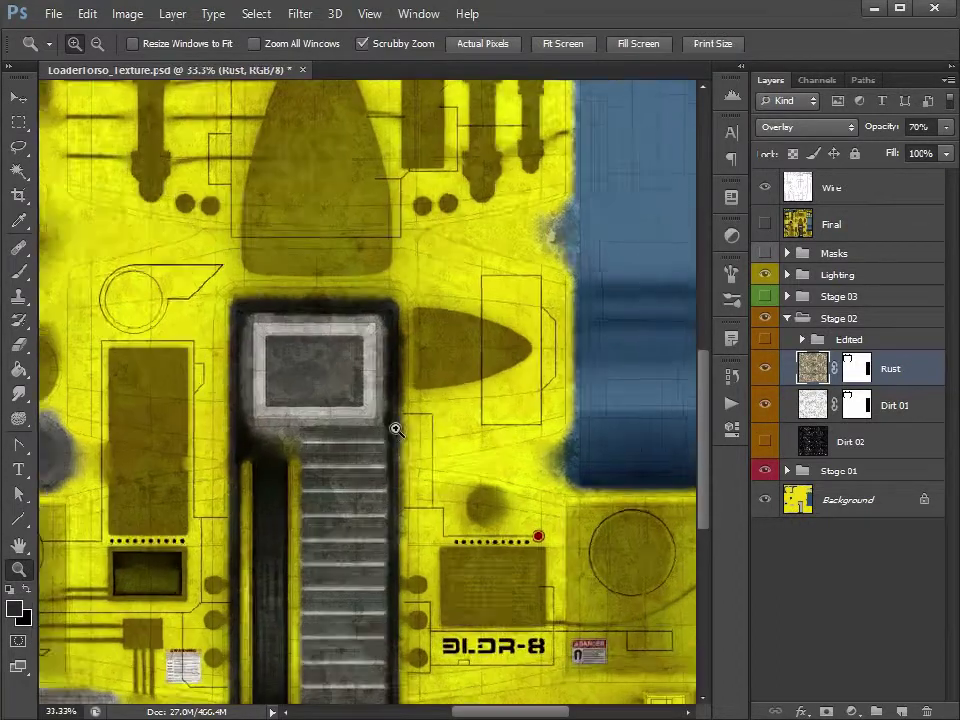
{"action": "scroll", "coordinate": [437, 452], "scroll_direction": "up", "scroll_amount": 3}
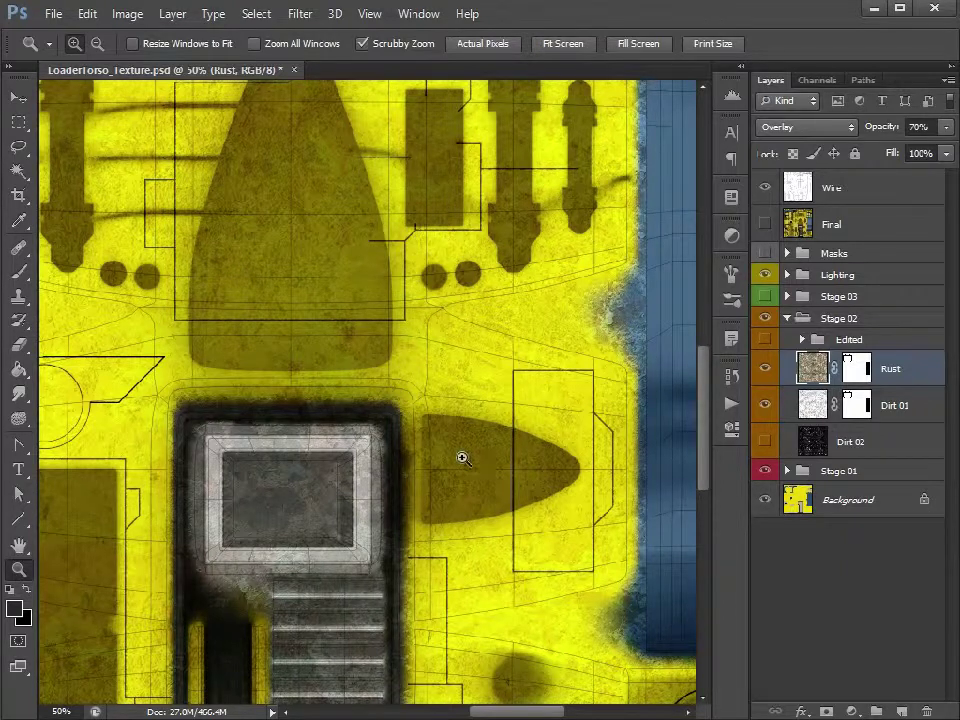
{"action": "left_click", "coordinate": [18, 545]}
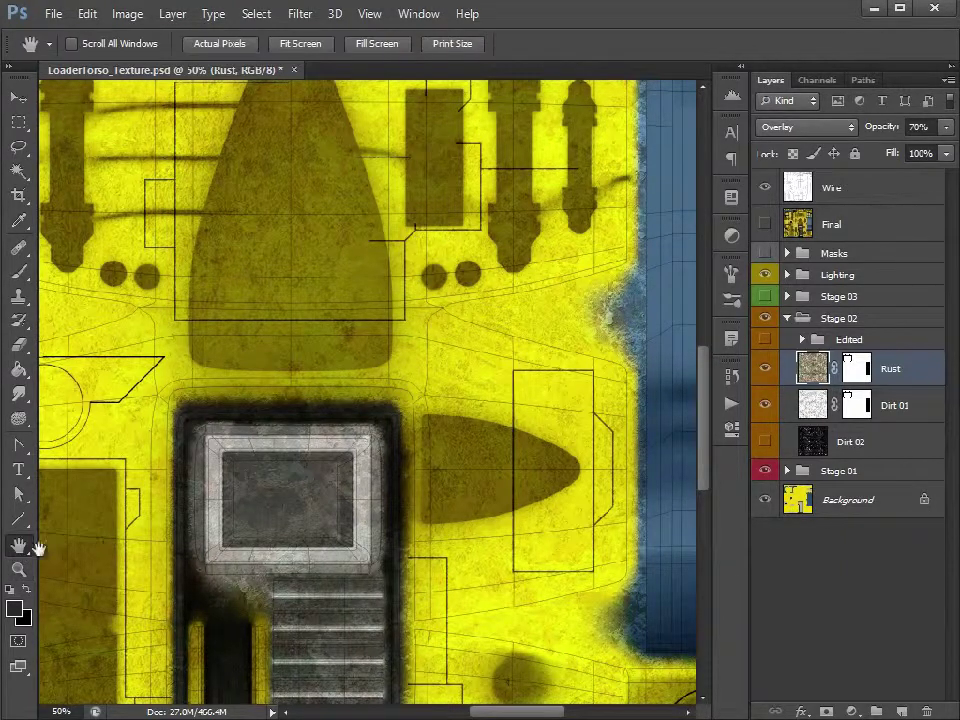
{"action": "left_click_drag", "start_coordinate": [364, 435], "coordinate": [455, 502]}
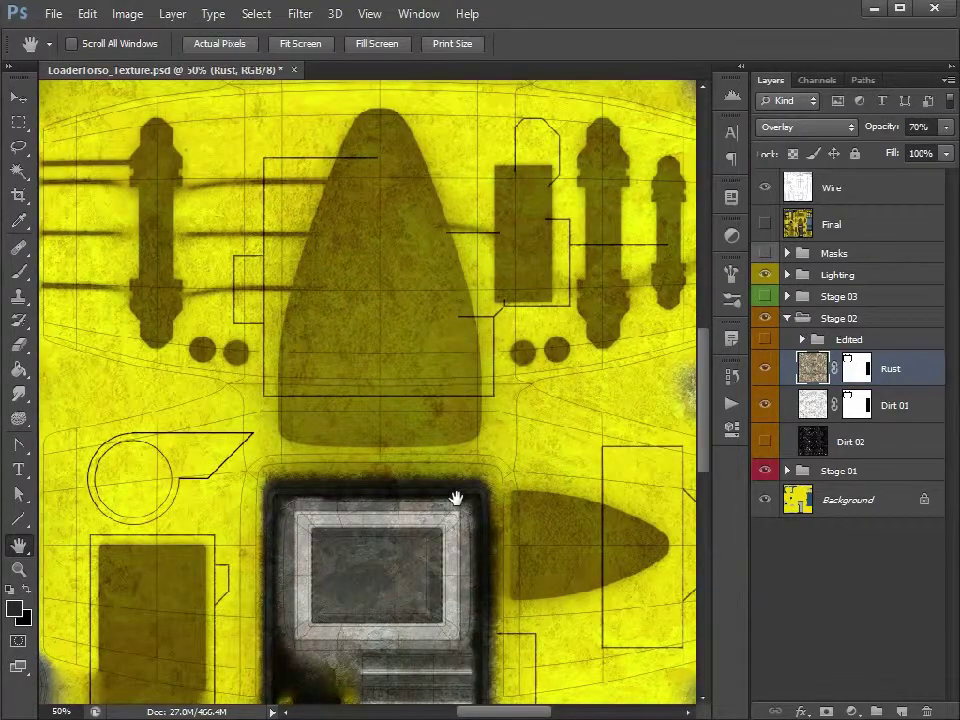
{"action": "left_click_drag", "start_coordinate": [355, 395], "coordinate": [276, 197]}
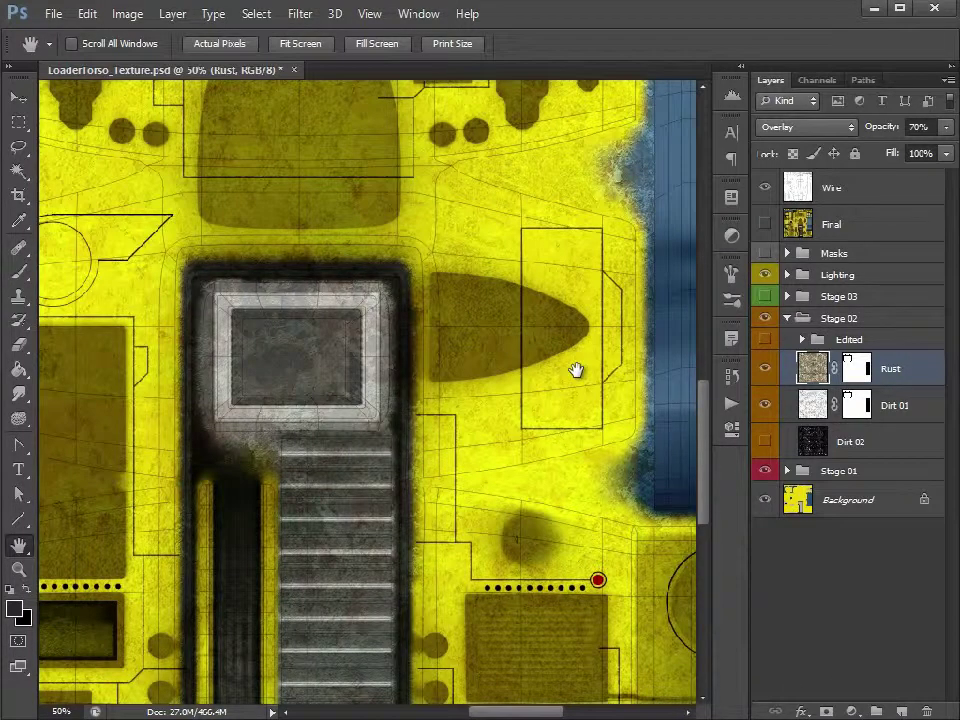
{"action": "left_click_drag", "start_coordinate": [420, 265], "coordinate": [343, 401]}
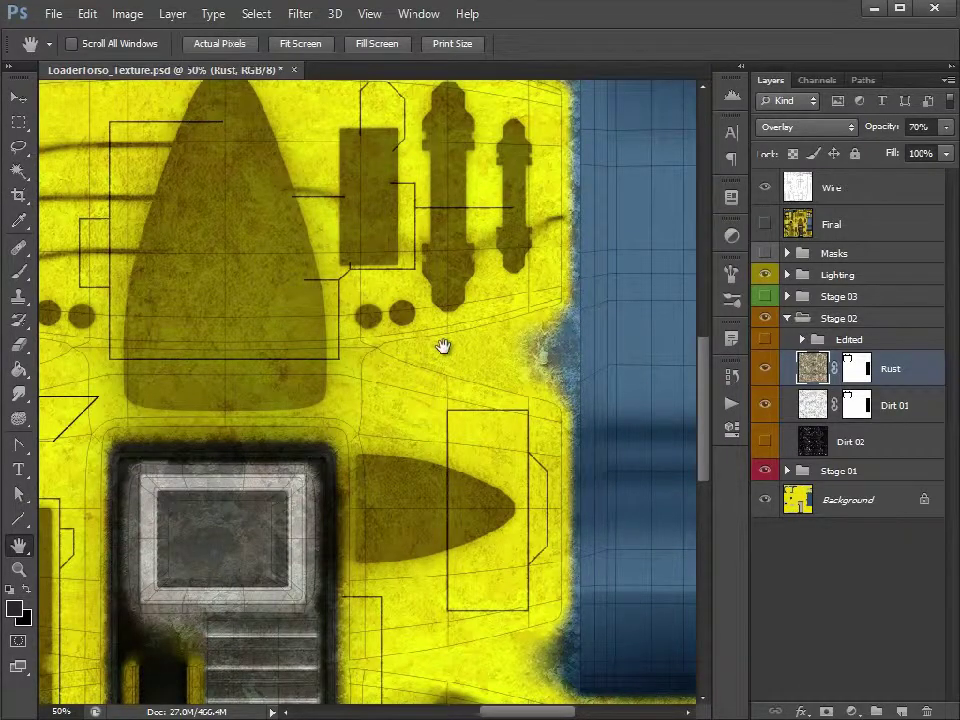
{"action": "left_click_drag", "start_coordinate": [436, 290], "coordinate": [456, 319]}
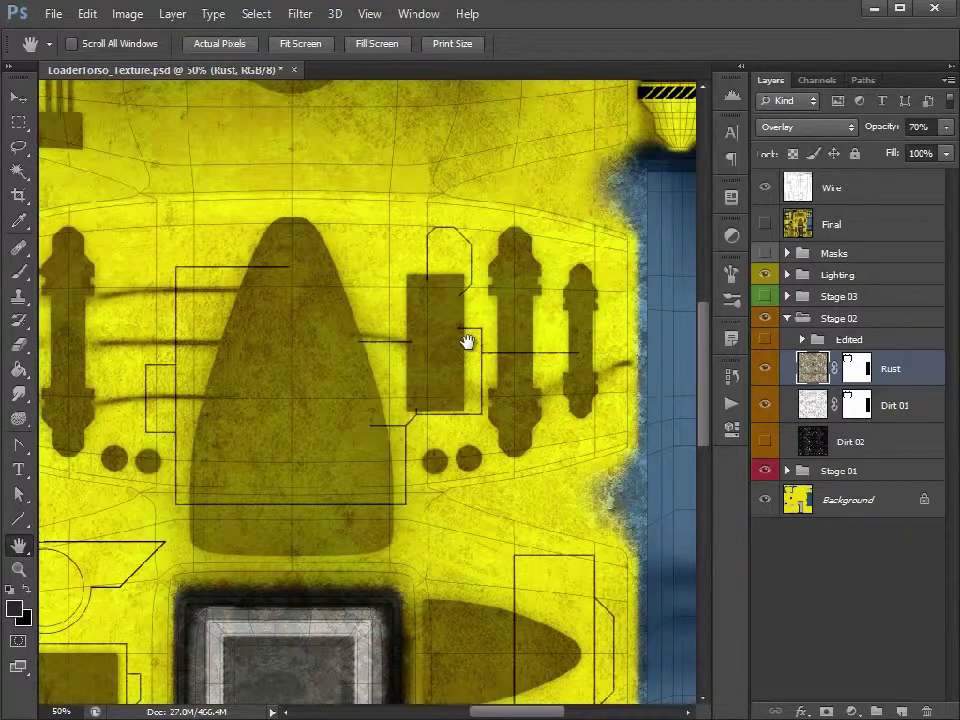
{"action": "left_click_drag", "start_coordinate": [343, 193], "coordinate": [367, 507]}
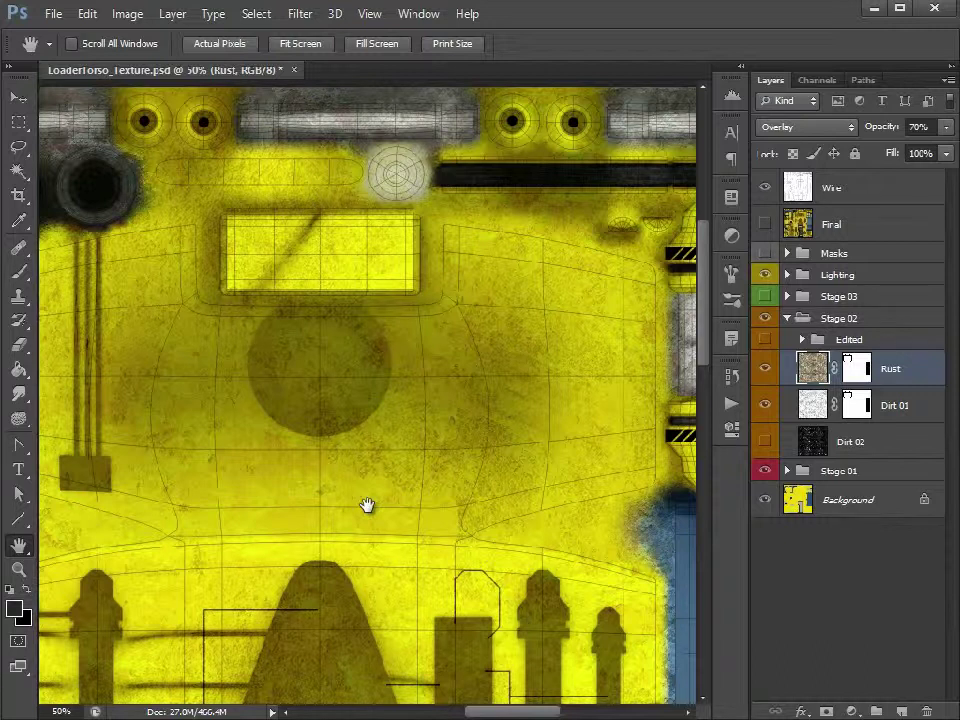
{"action": "left_click_drag", "start_coordinate": [523, 446], "coordinate": [424, 497]}
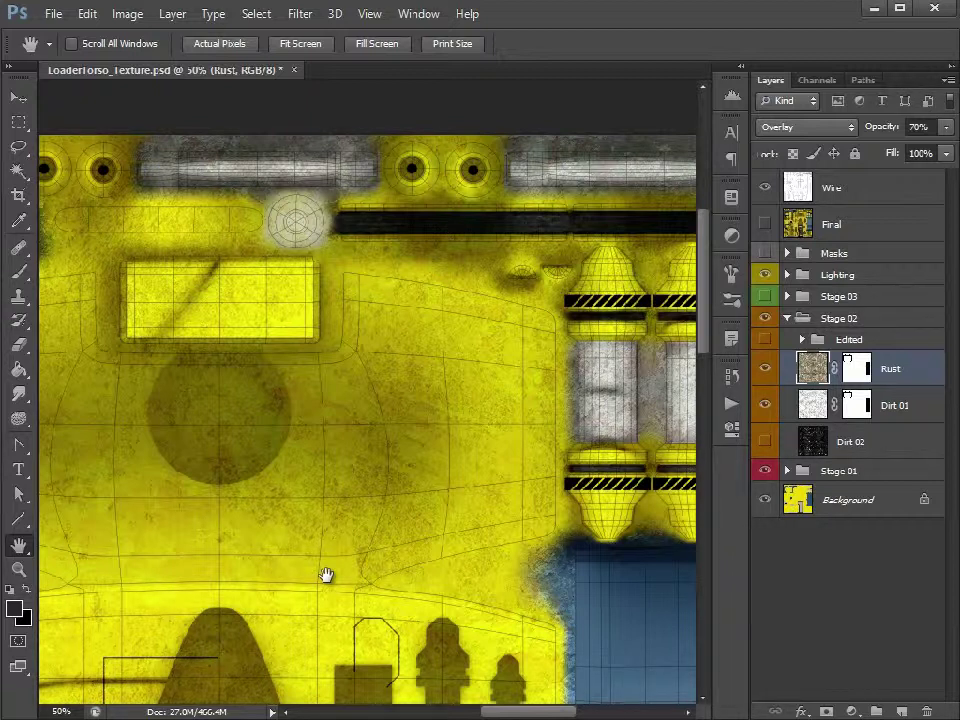
- Zoom out to the whole texture, back in to 50%, and target the Rust layer's mask
{"action": "left_click", "coordinate": [19, 568]}
{"action": "left_click", "coordinate": [437, 445], "text": "alt"}
{"action": "left_click", "coordinate": [437, 445], "text": "alt"}
{"action": "left_click", "coordinate": [437, 445], "text": "alt"}
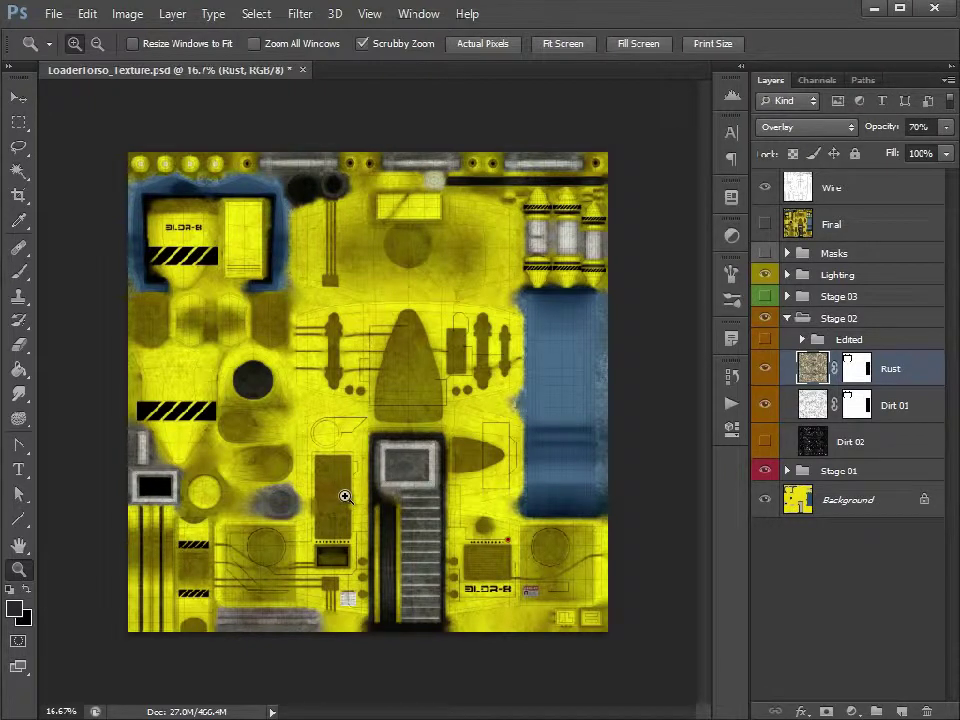
{"action": "left_click", "coordinate": [409, 384]}
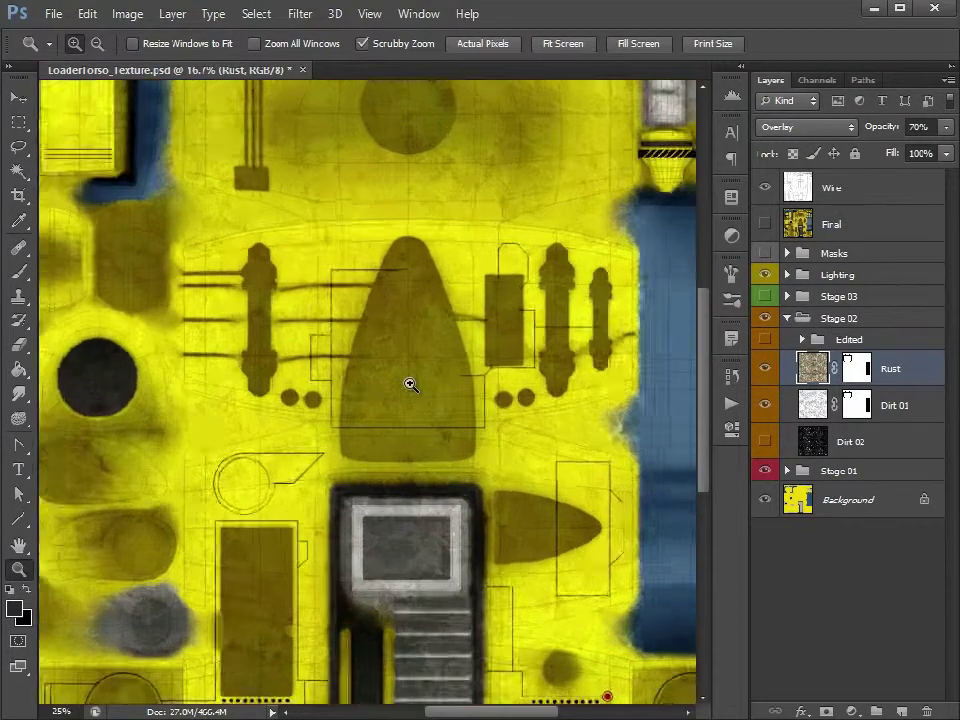
{"action": "left_click", "coordinate": [409, 384]}
{"action": "left_click", "coordinate": [858, 370]}
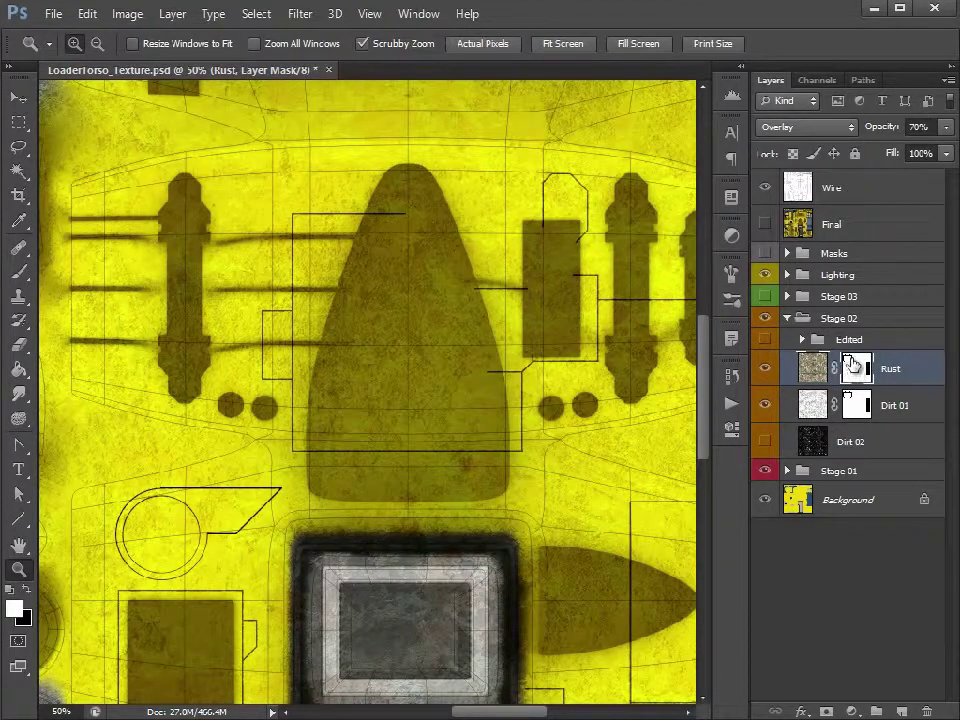
- Pan the view to centre the BLDR-8 decal panel and switch to the Eraser
{"action": "left_click", "coordinate": [19, 545]}
{"action": "left_click_drag", "start_coordinate": [507, 392], "coordinate": [400, 420]}
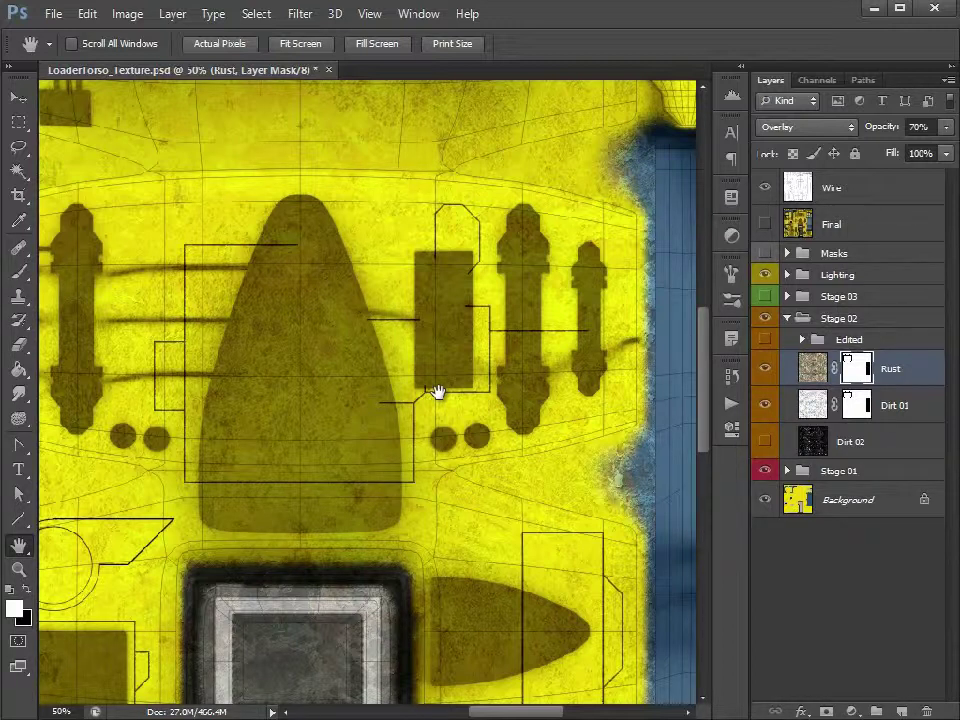
{"action": "left_click_drag", "start_coordinate": [430, 502], "coordinate": [519, 96]}
{"action": "left_click_drag", "start_coordinate": [253, 257], "coordinate": [517, 194]}
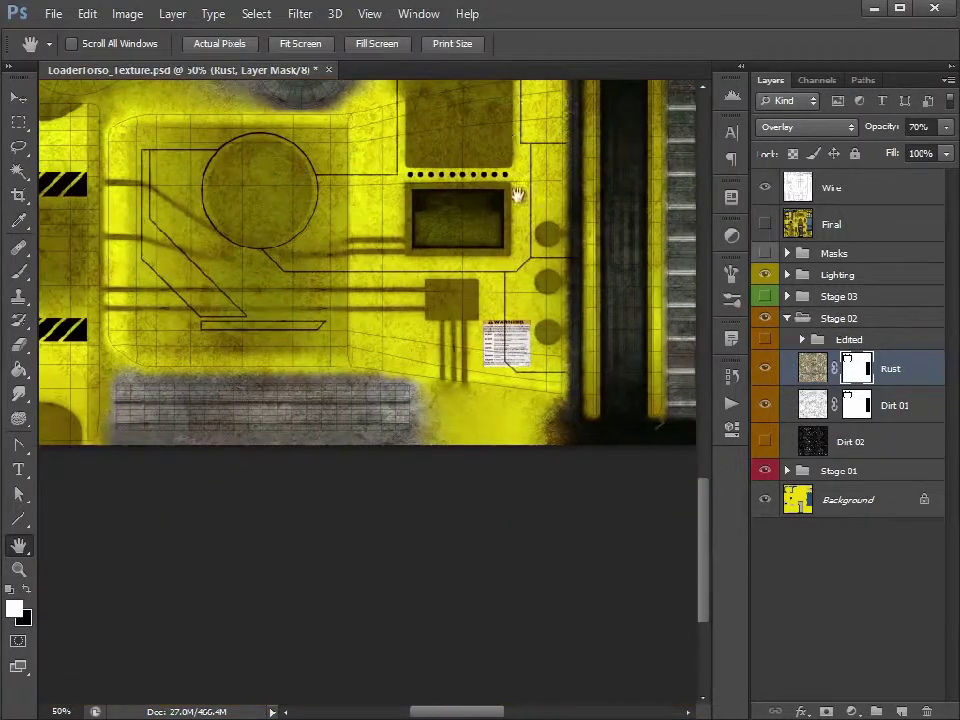
{"action": "left_click_drag", "start_coordinate": [571, 366], "coordinate": [134, 527]}
{"action": "left_click_drag", "start_coordinate": [602, 448], "coordinate": [474, 351]}
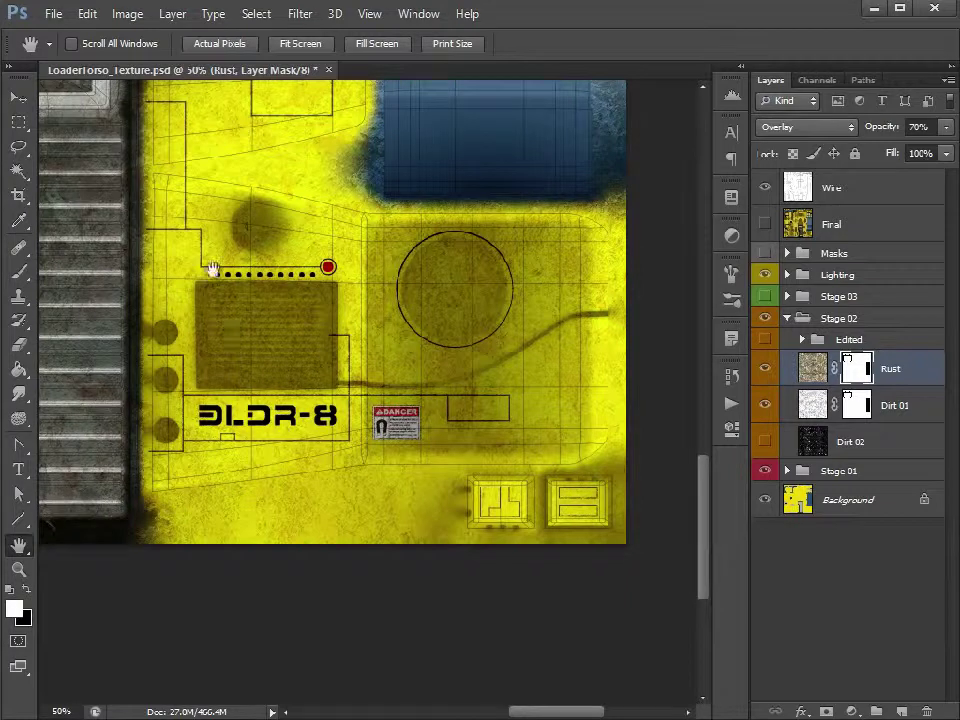
{"action": "left_click", "coordinate": [18, 345]}
- Set the eraser to a 100-pixel brush at 24% opacity and pan around the BLDR-8 area
{"action": "key", "text": "bracketleft"}
{"action": "key", "text": "bracketleft"}
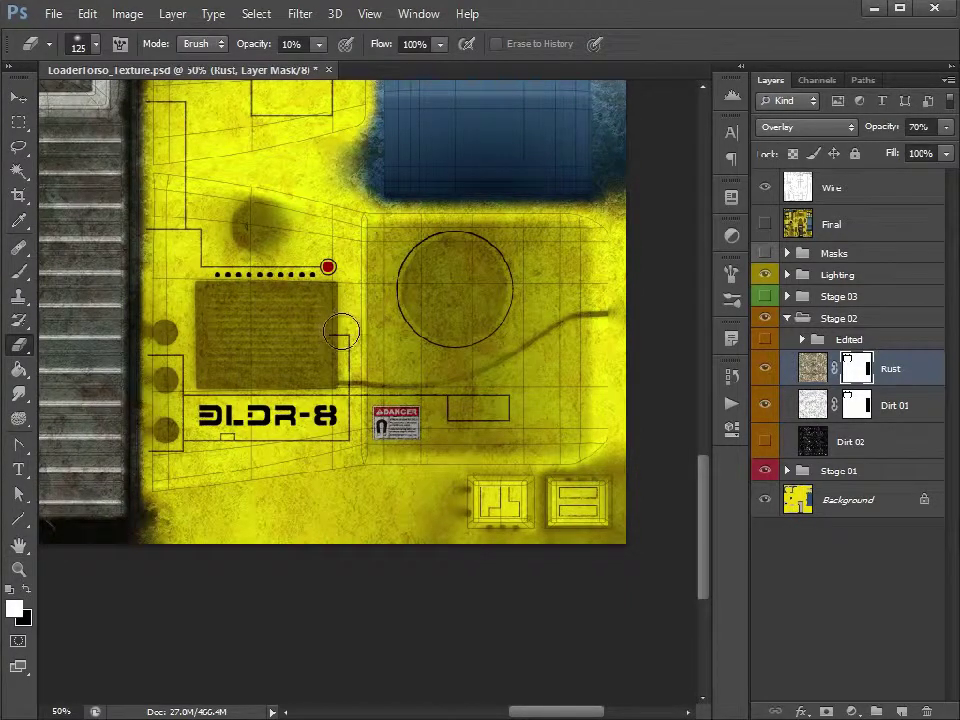
{"action": "key", "text": "bracketleft"}
{"action": "key", "text": "bracketleft"}
{"action": "key", "text": "bracketleft"}
{"action": "key", "text": "bracketleft"}
{"action": "key", "text": "bracketleft"}
{"action": "key", "text": "bracketleft"}
{"action": "key", "text": "bracketleft"}
{"action": "key", "text": "bracketleft"}
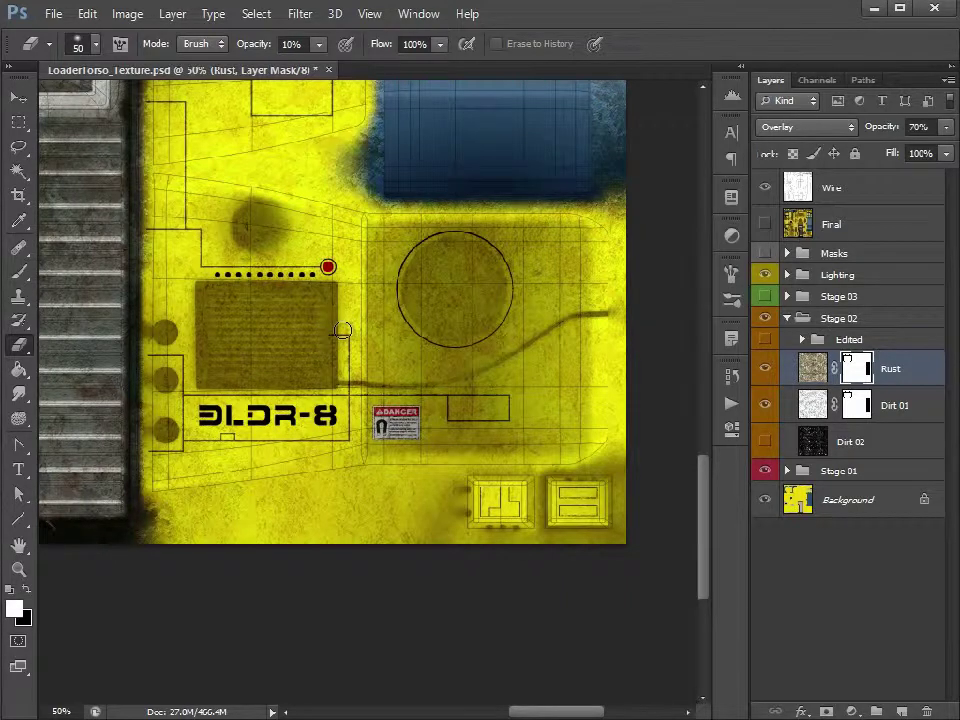
{"action": "key", "text": "bracketleft"}
{"action": "key", "text": "bracketright"}
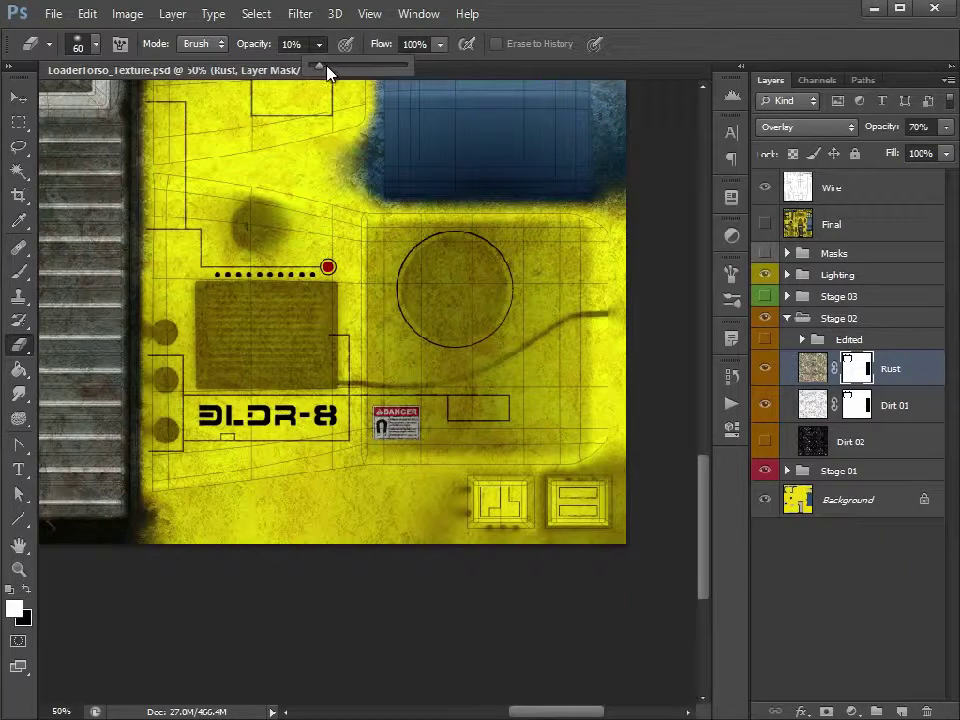
{"action": "left_click_drag", "start_coordinate": [330, 70], "coordinate": [332, 68]}
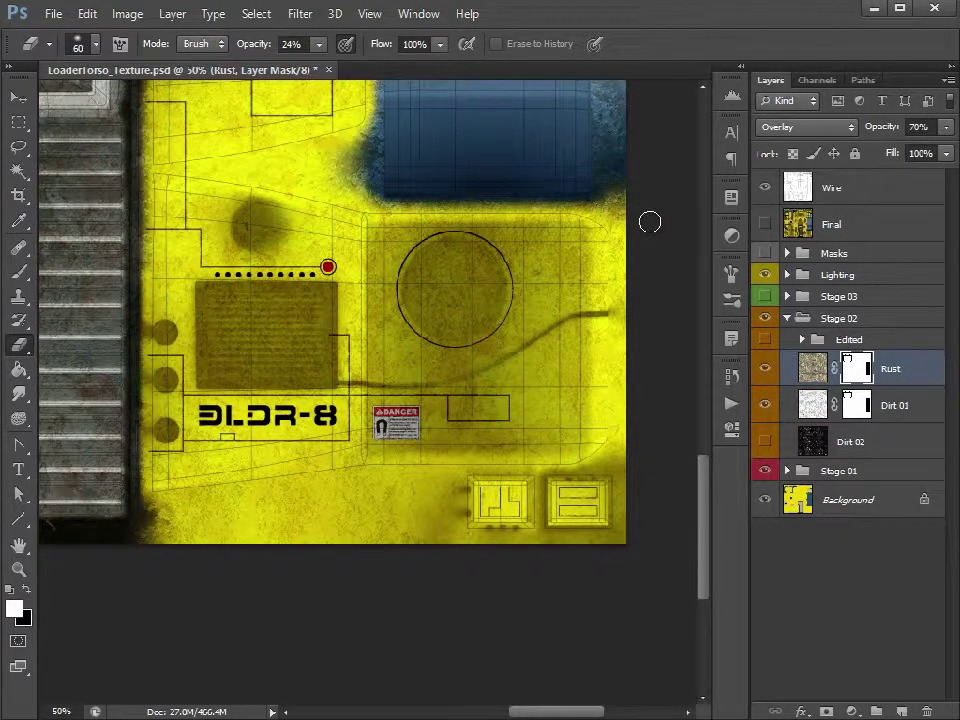
{"action": "key", "text": "bracketright"}
{"action": "key", "text": "bracketright"}
{"action": "key", "text": "bracketright"}
{"action": "key", "text": "bracketright"}
{"action": "left_click_drag", "start_coordinate": [343, 409], "coordinate": [489, 583]}
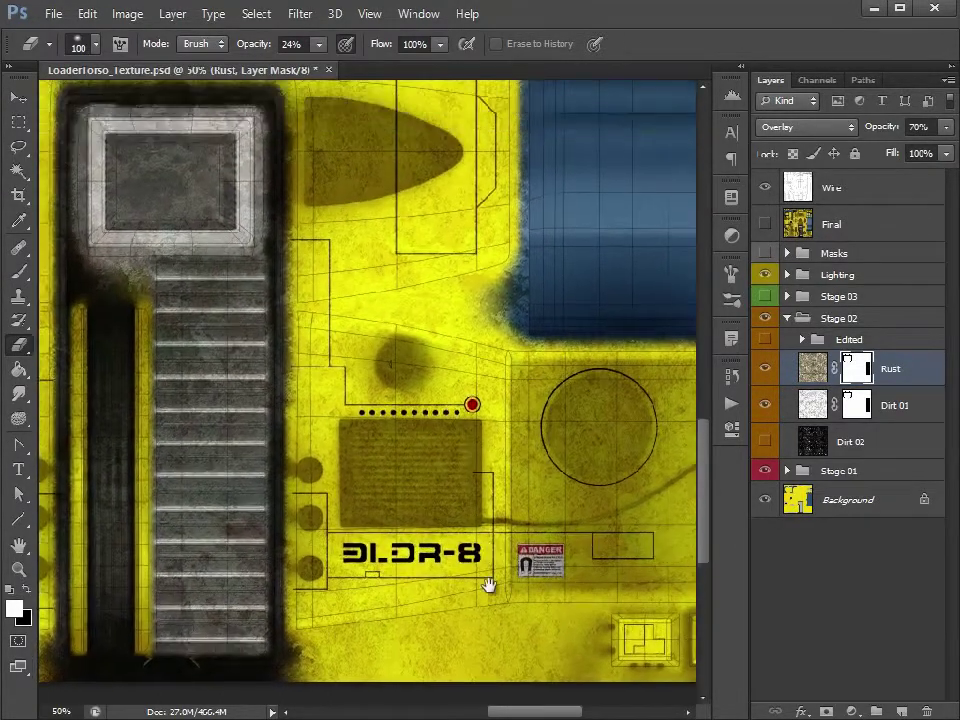
{"action": "left_click_drag", "start_coordinate": [497, 95], "coordinate": [630, 242]}
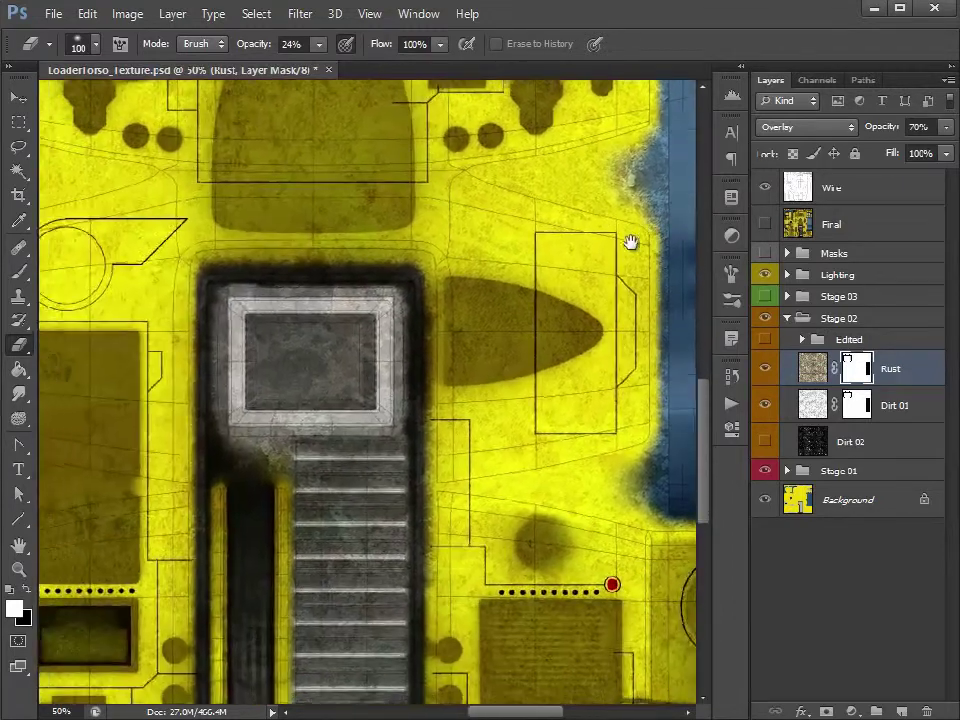
{"action": "left_click_drag", "start_coordinate": [502, 394], "coordinate": [493, 133]}
{"action": "left_click_drag", "start_coordinate": [557, 495], "coordinate": [439, 449]}
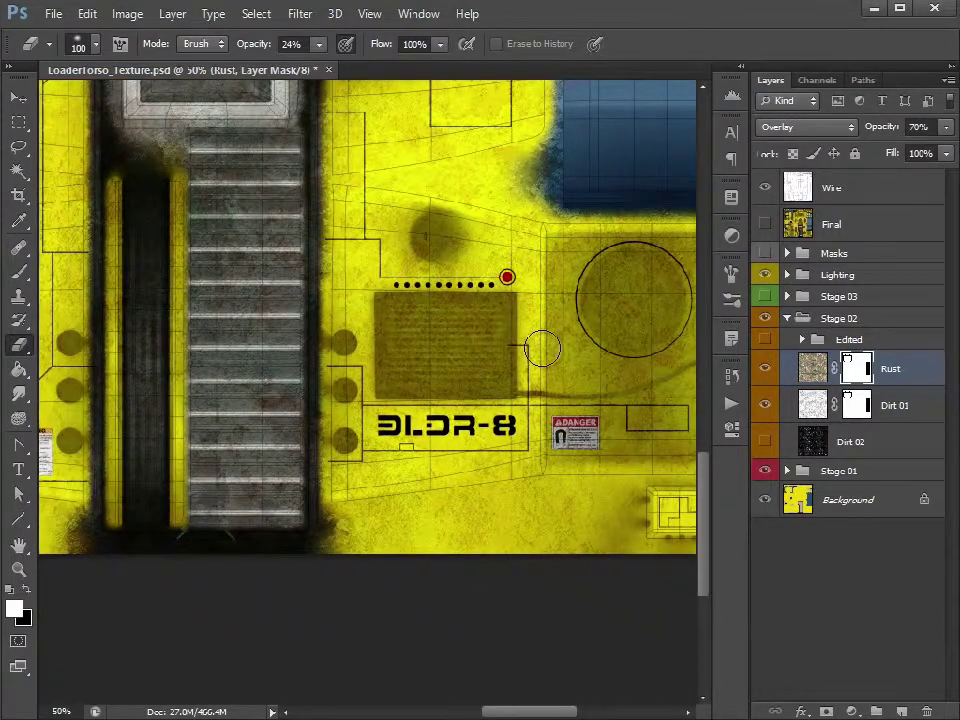
- Hide the Rust overlay layer and raise Dirt 01's opacity to 100%
{"action": "key", "text": "bracketright"}
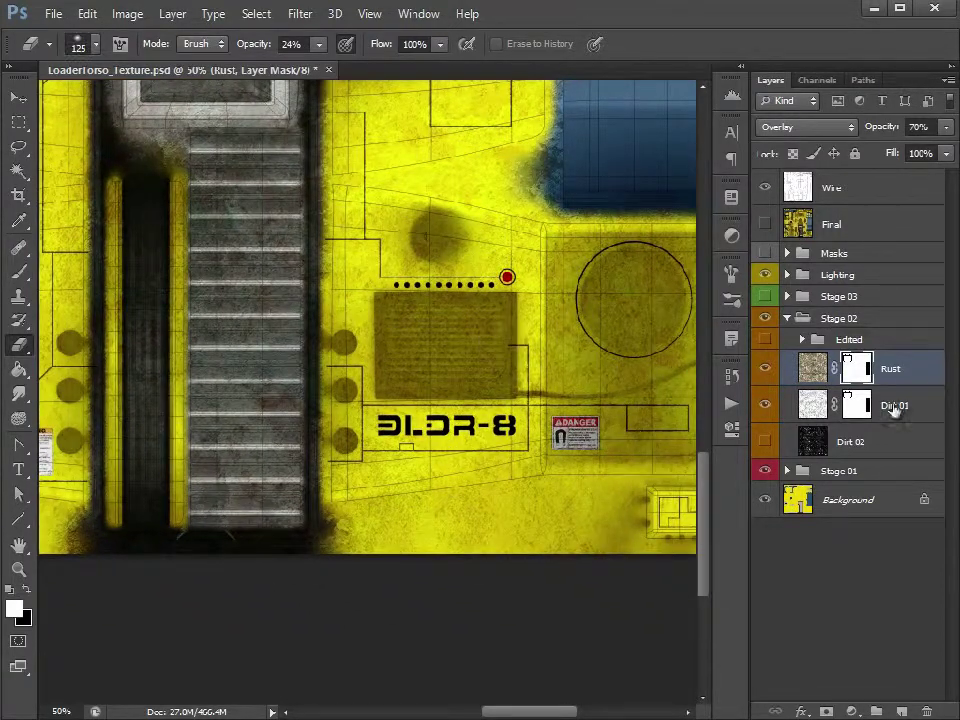
{"action": "left_click", "coordinate": [765, 369]}
{"action": "left_click", "coordinate": [913, 416]}
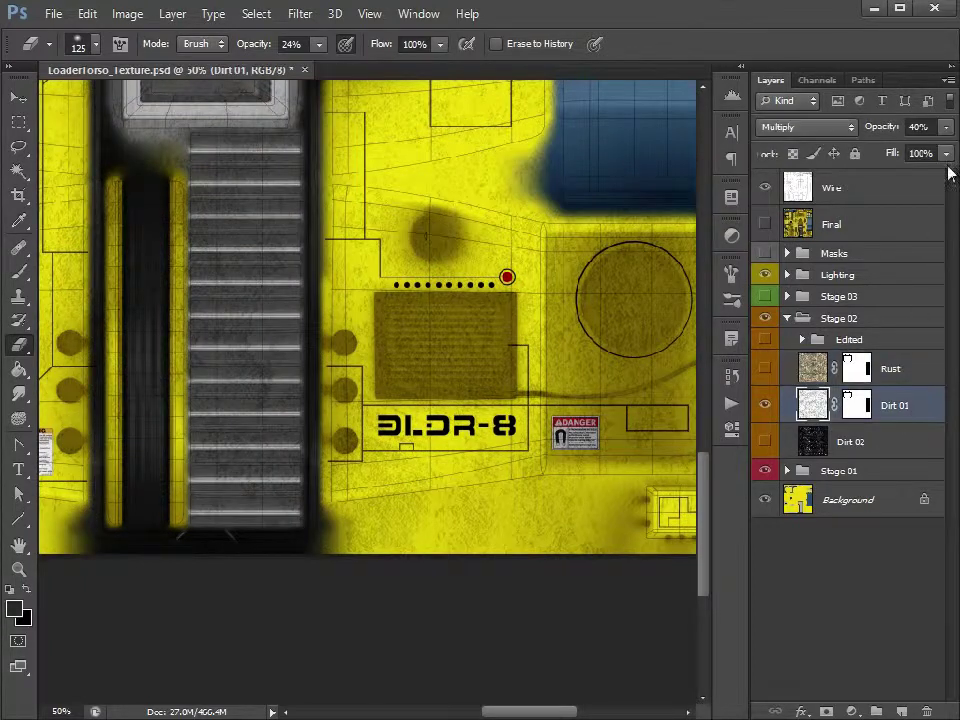
{"action": "left_click", "coordinate": [948, 128]}
{"action": "left_click_drag", "start_coordinate": [898, 152], "coordinate": [953, 153]}
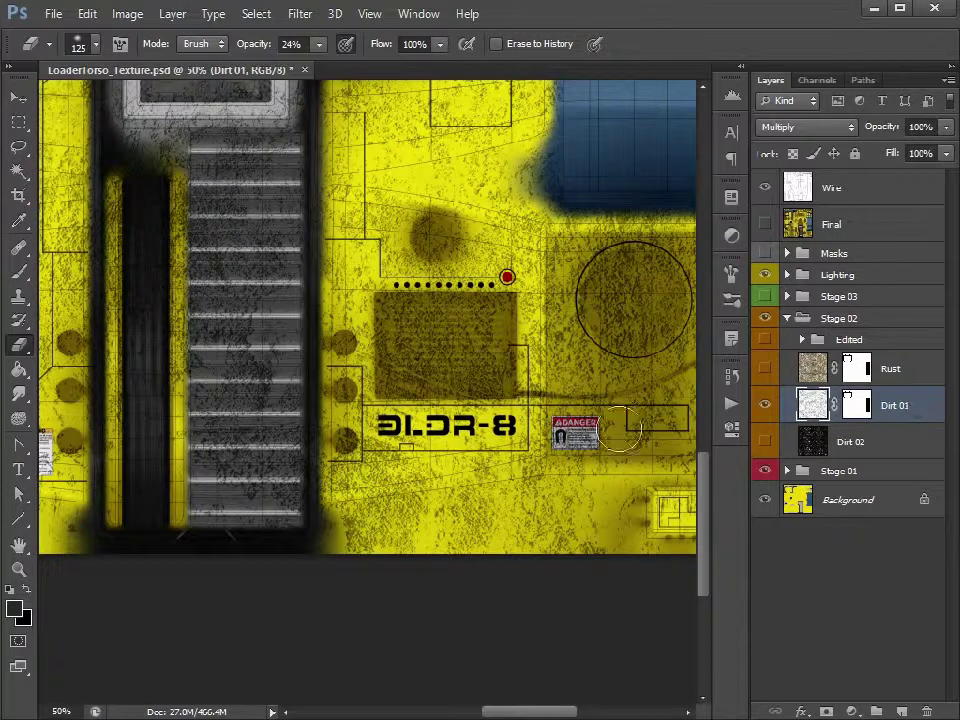
- Set up a black 125-pixel brush at 19% opacity on the Dirt 01 layer mask
{"action": "left_click", "coordinate": [857, 405]}
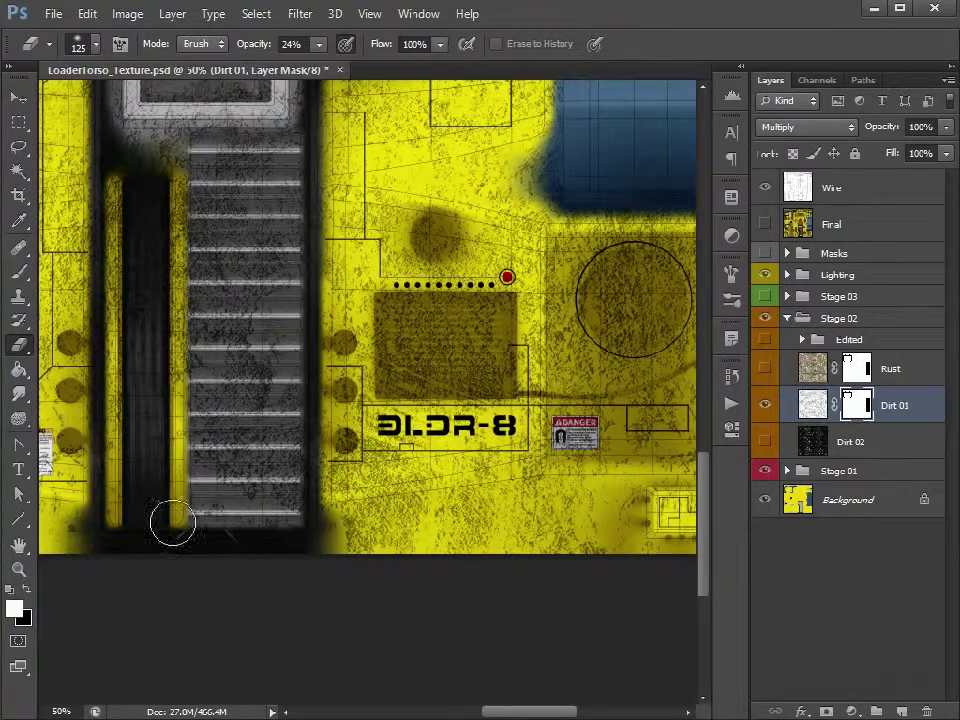
{"action": "left_click", "coordinate": [27, 592]}
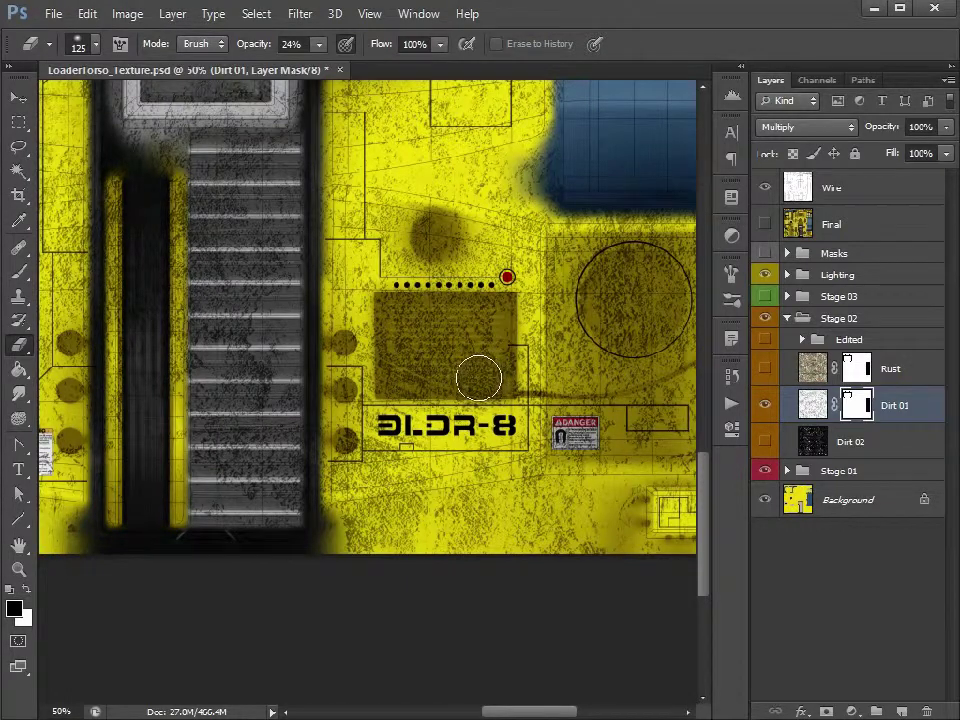
{"action": "left_click", "coordinate": [21, 276]}
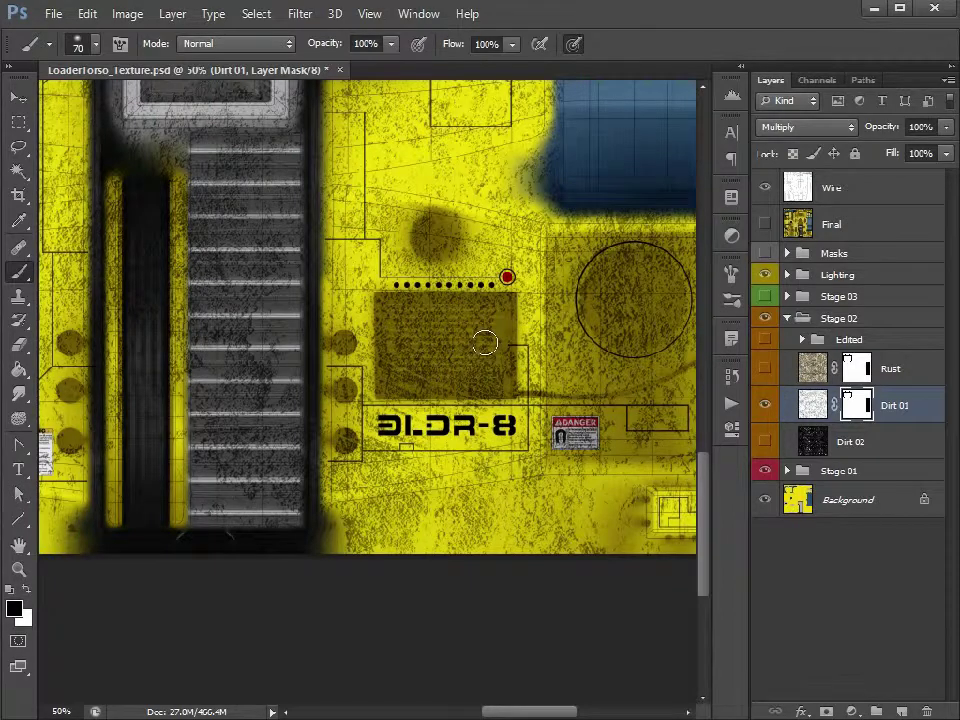
{"action": "key", "text": "bracketright"}
{"action": "key", "text": "bracketright"}
{"action": "key", "text": "bracketright"}
{"action": "key", "text": "bracketright"}
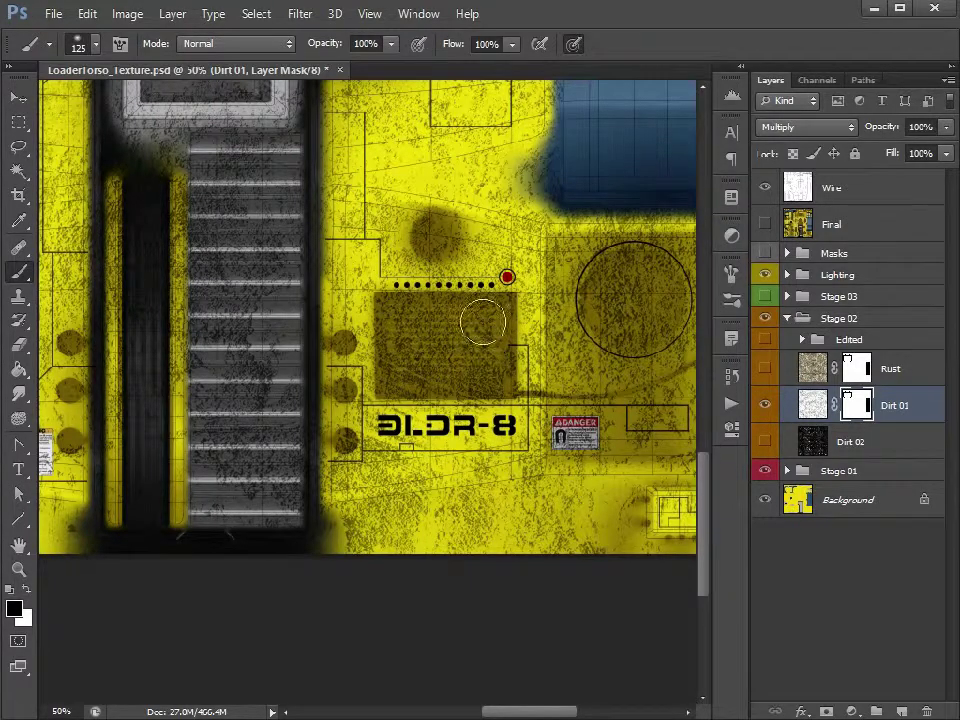
{"action": "mouse_move", "coordinate": [391, 44]}
{"action": "left_mouse_down"}
{"action": "mouse_move", "coordinate": [373, 63]}
{"action": "mouse_move", "coordinate": [314, 70]}
{"action": "left_mouse_up"}
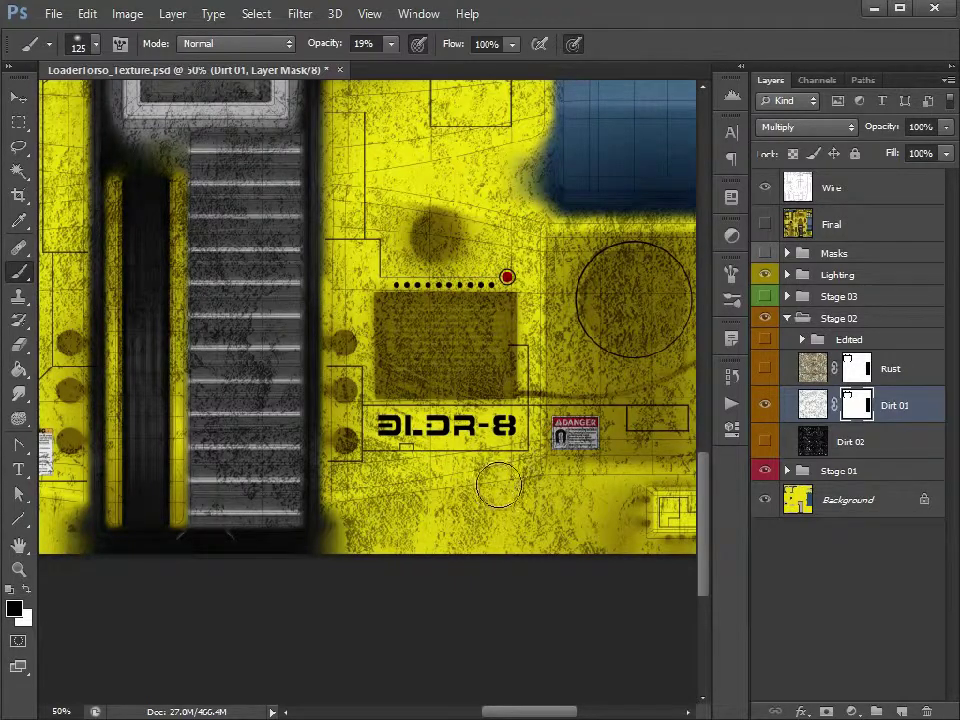
- On the Dirt 01 layer itself, erase the grille panel grime with the Eraser at 100% opacity
{"action": "left_click", "coordinate": [810, 405]}
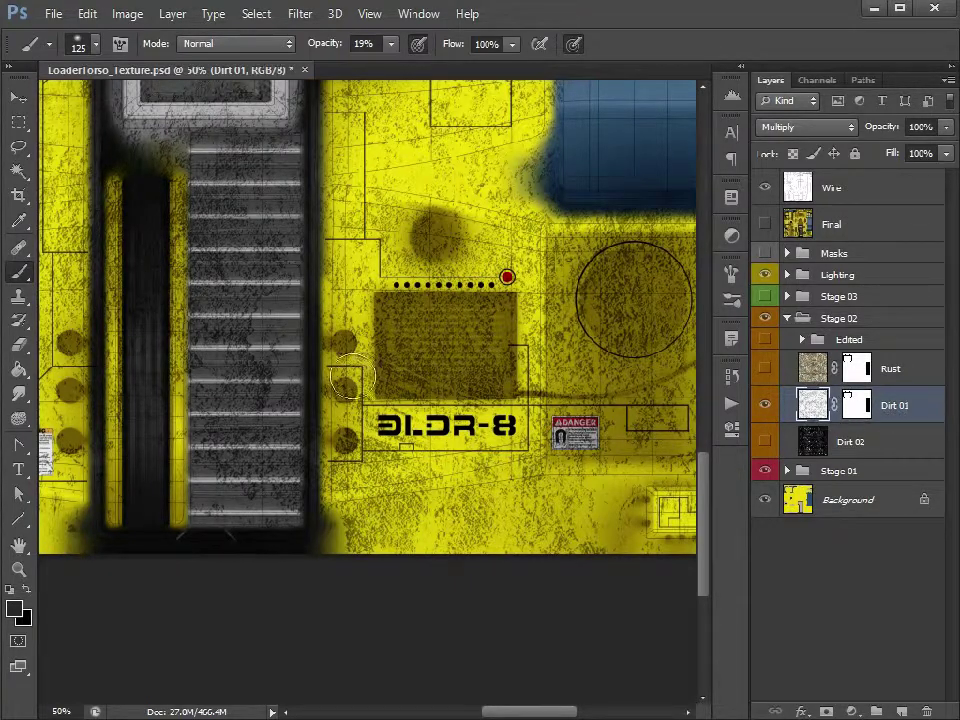
{"action": "left_click", "coordinate": [18, 346]}
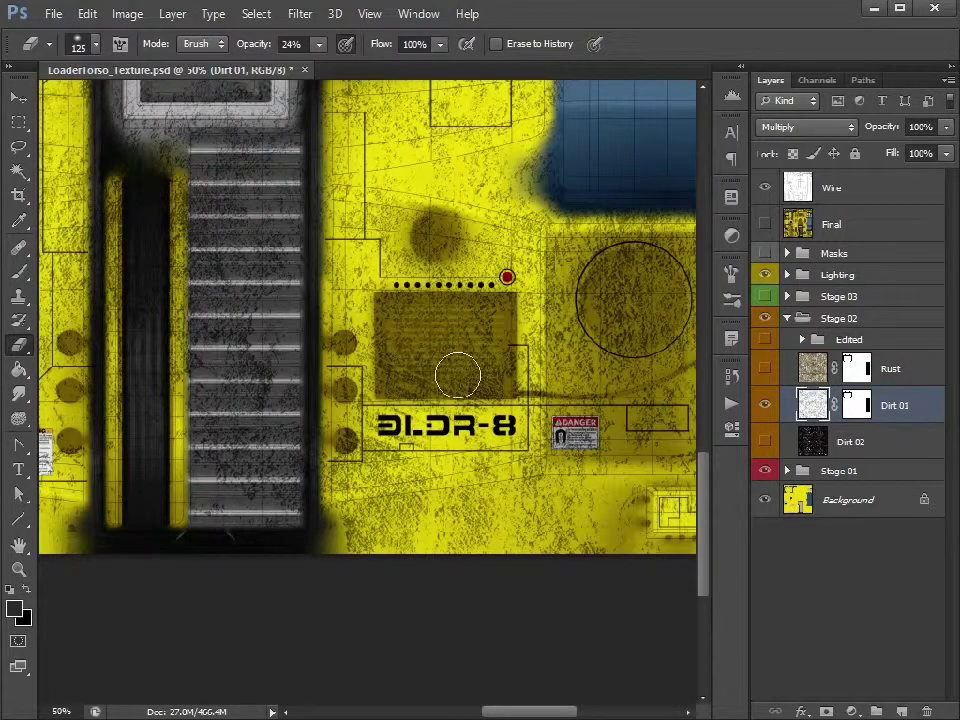
{"action": "left_click", "coordinate": [18, 121]}
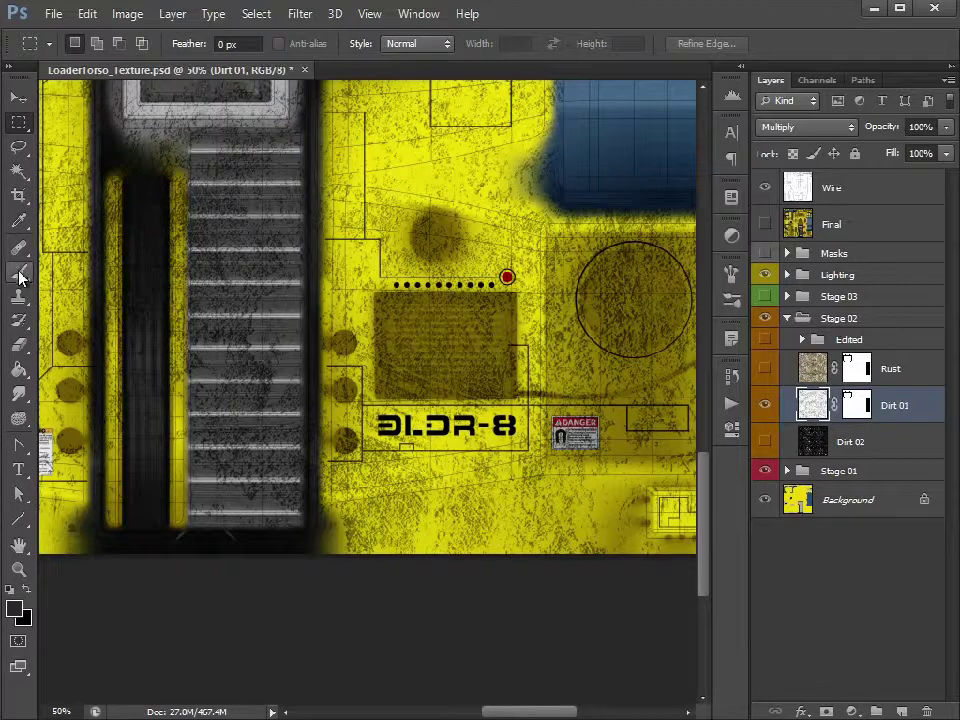
{"action": "left_click", "coordinate": [18, 343]}
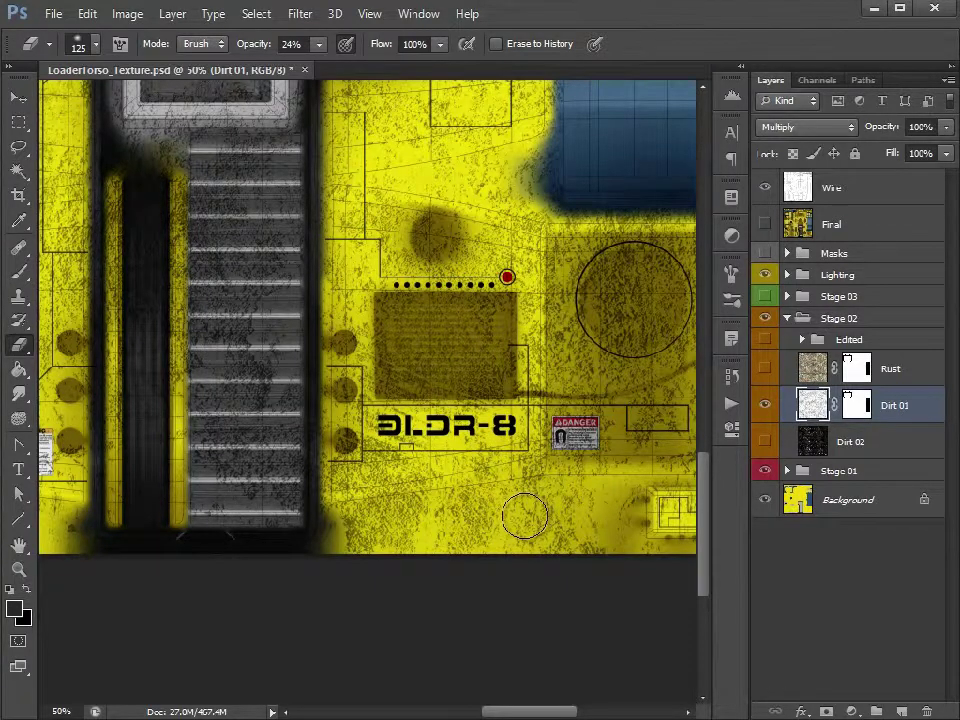
{"action": "left_click", "coordinate": [319, 44]}
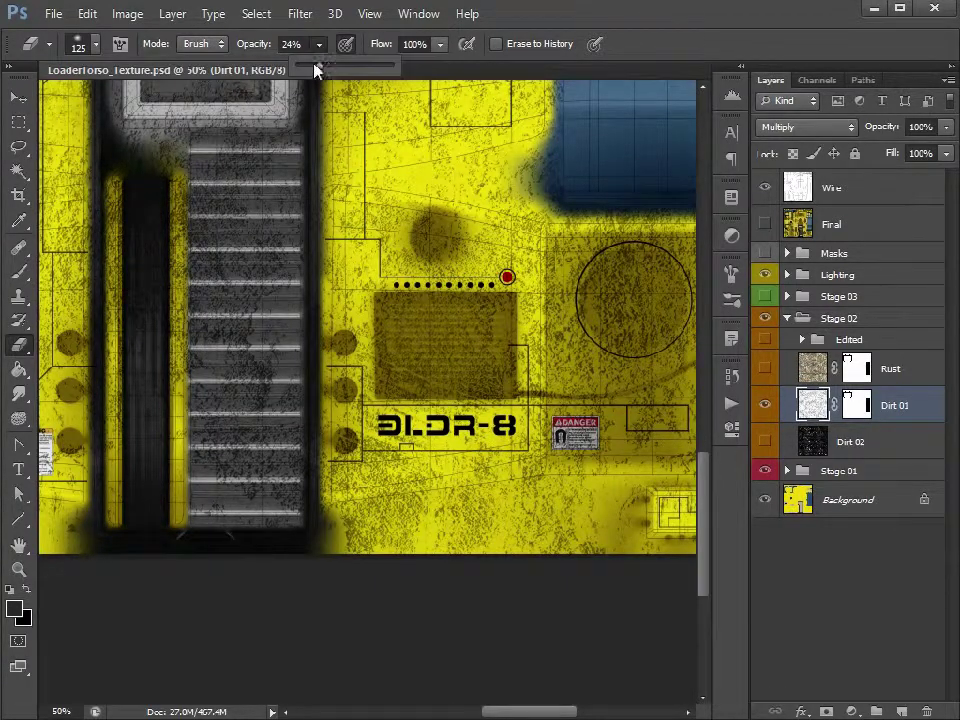
{"action": "left_click", "coordinate": [452, 332]}
{"action": "mouse_move", "coordinate": [423, 329]}
{"action": "left_mouse_down"}
{"action": "mouse_move", "coordinate": [439, 364]}
{"action": "mouse_move", "coordinate": [476, 336]}
{"action": "mouse_move", "coordinate": [414, 326]}
{"action": "mouse_move", "coordinate": [465, 353]}
{"action": "mouse_move", "coordinate": [437, 357]}
{"action": "left_mouse_up"}
- Lower the eraser to 57% opacity and size it at 80 pixels
{"action": "key", "text": "bracketleft"}
{"action": "key", "text": "bracketleft"}
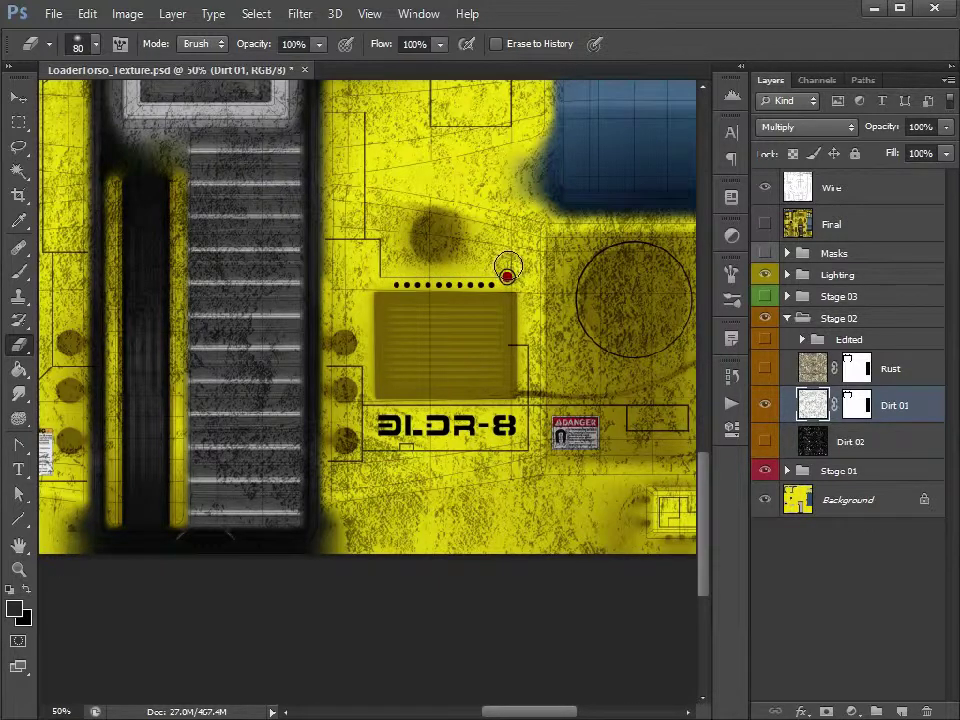
{"action": "key", "text": "bracketleft"}
{"action": "key", "text": "bracketleft"}
{"action": "key", "text": "bracketleft"}
{"action": "left_click_drag", "start_coordinate": [318, 44], "coordinate": [303, 67]}
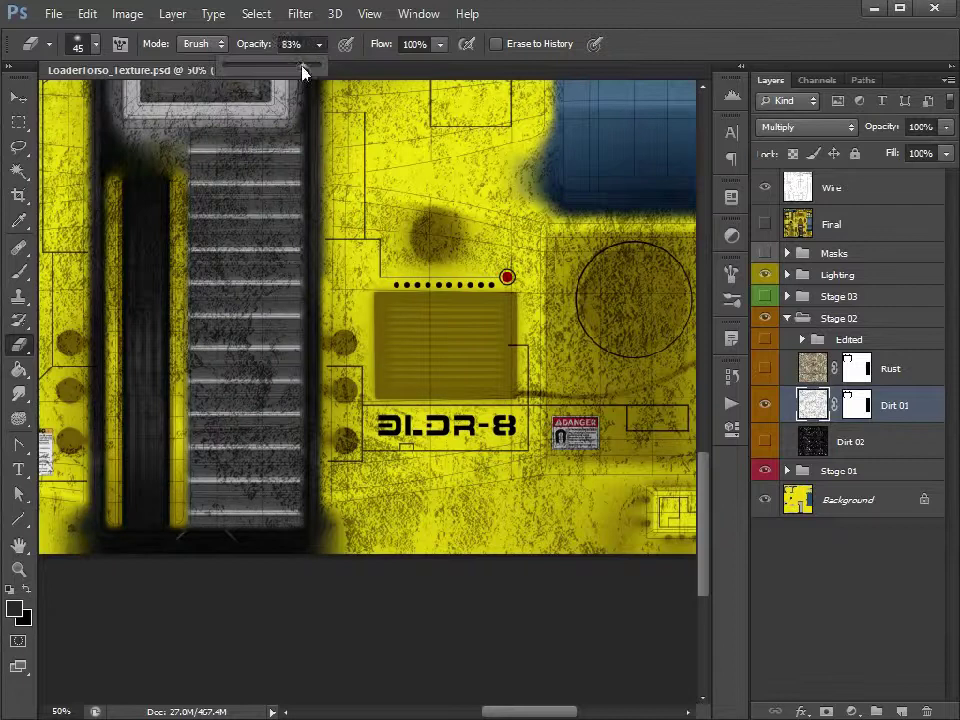
{"action": "left_click", "coordinate": [668, 58]}
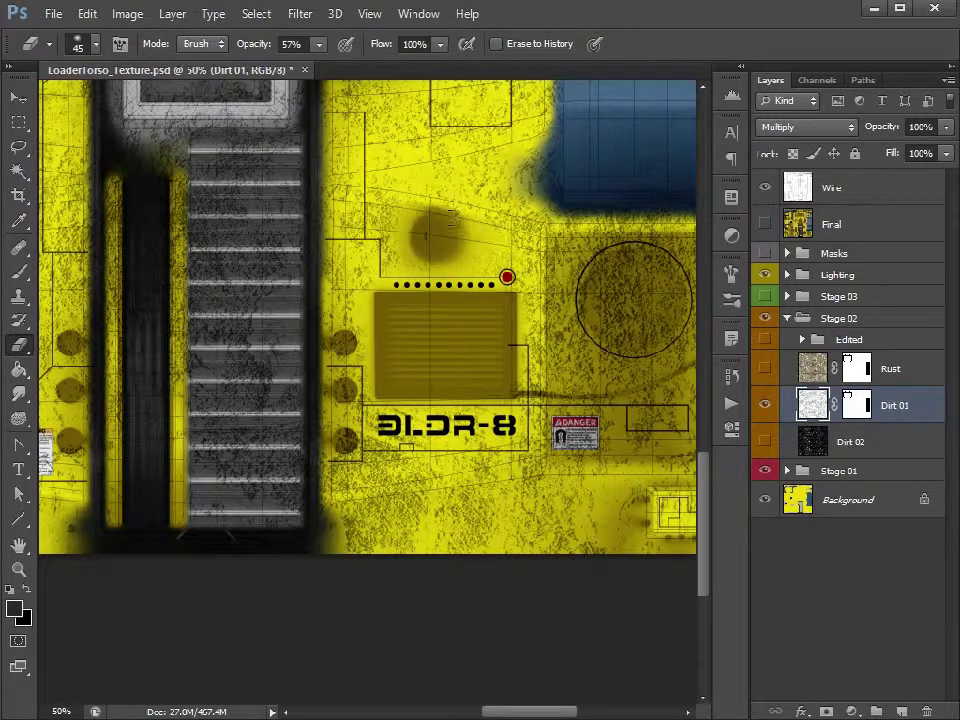
{"action": "key", "text": "bracketright"}
{"action": "key", "text": "bracketright"}
{"action": "key", "text": "bracketright"}
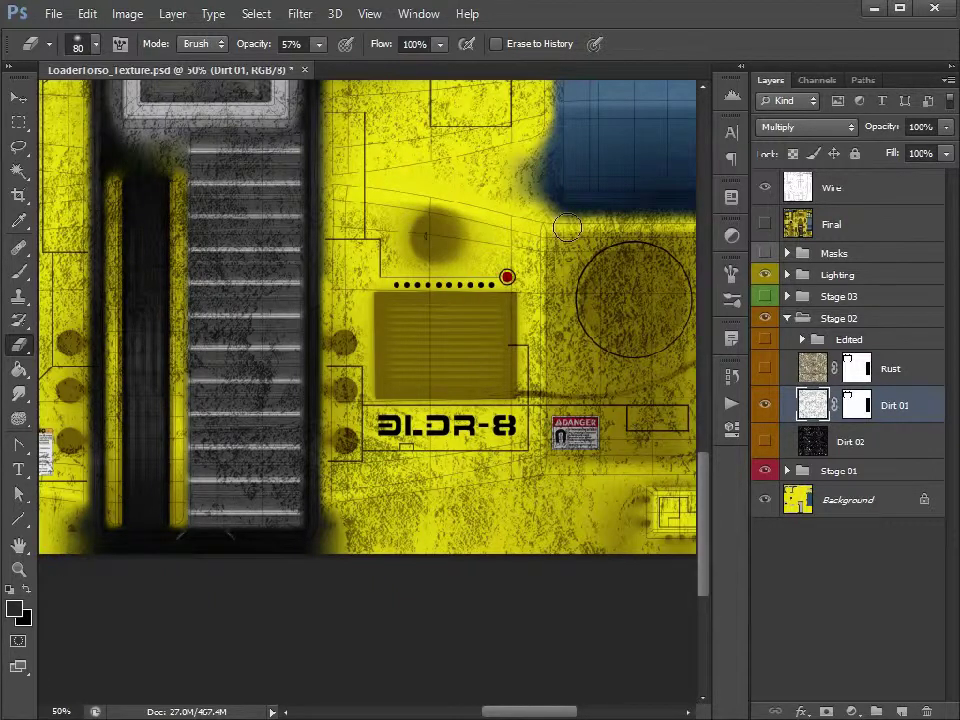
- Erase a horizontal stroke of dirt near the grille, then pan around to the round panel and ladder panel
{"action": "left_click_drag", "start_coordinate": [563, 372], "coordinate": [437, 339]}
{"action": "left_click_drag", "start_coordinate": [277, 148], "coordinate": [490, 160]}
{"action": "left_click_drag", "start_coordinate": [531, 366], "coordinate": [516, 353]}
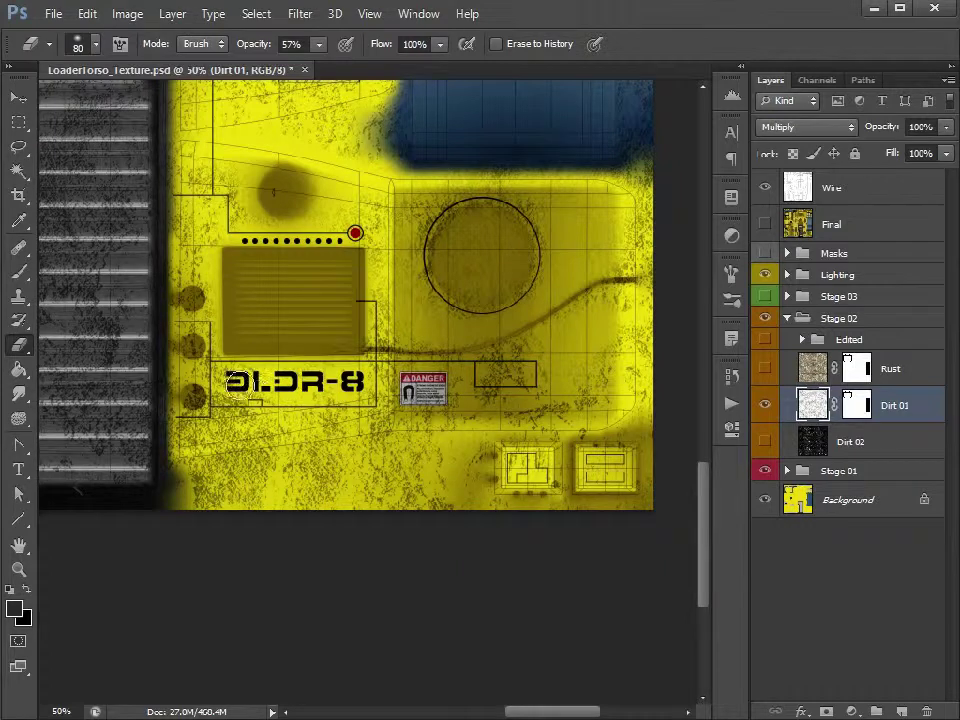
{"action": "left_click_drag", "start_coordinate": [399, 405], "coordinate": [583, 326]}
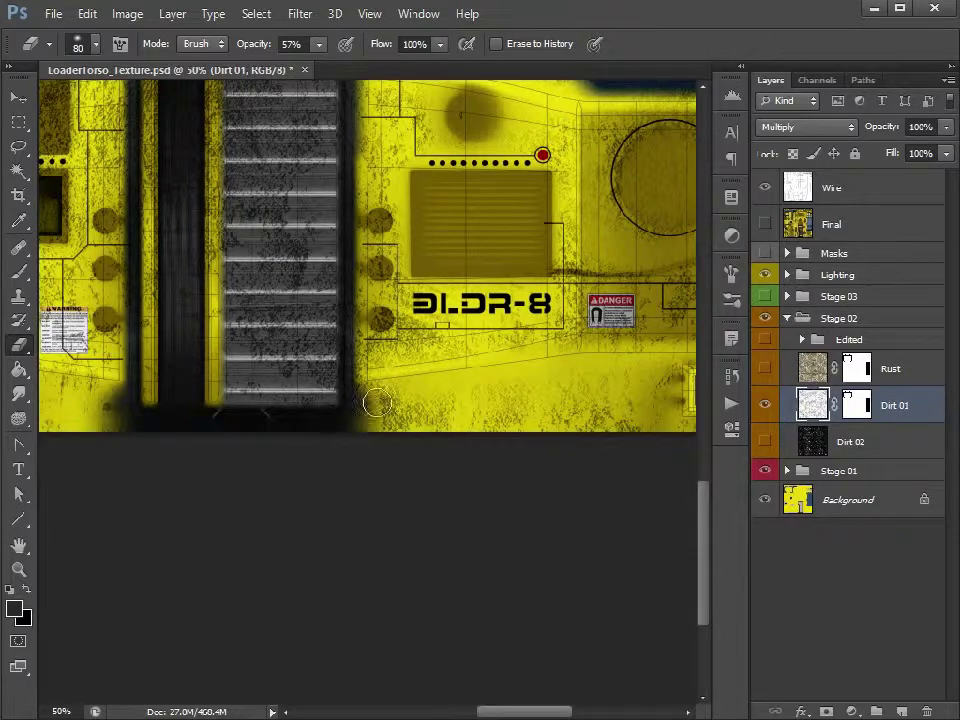
{"action": "left_click_drag", "start_coordinate": [437, 338], "coordinate": [445, 498]}
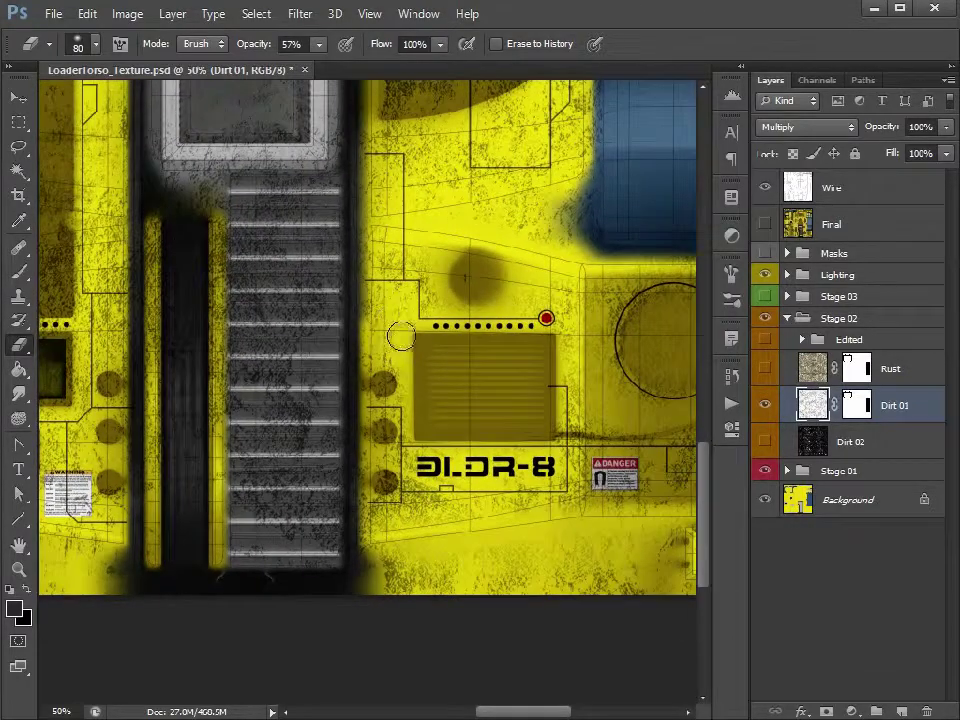
{"action": "left_click_drag", "start_coordinate": [517, 190], "coordinate": [476, 533]}
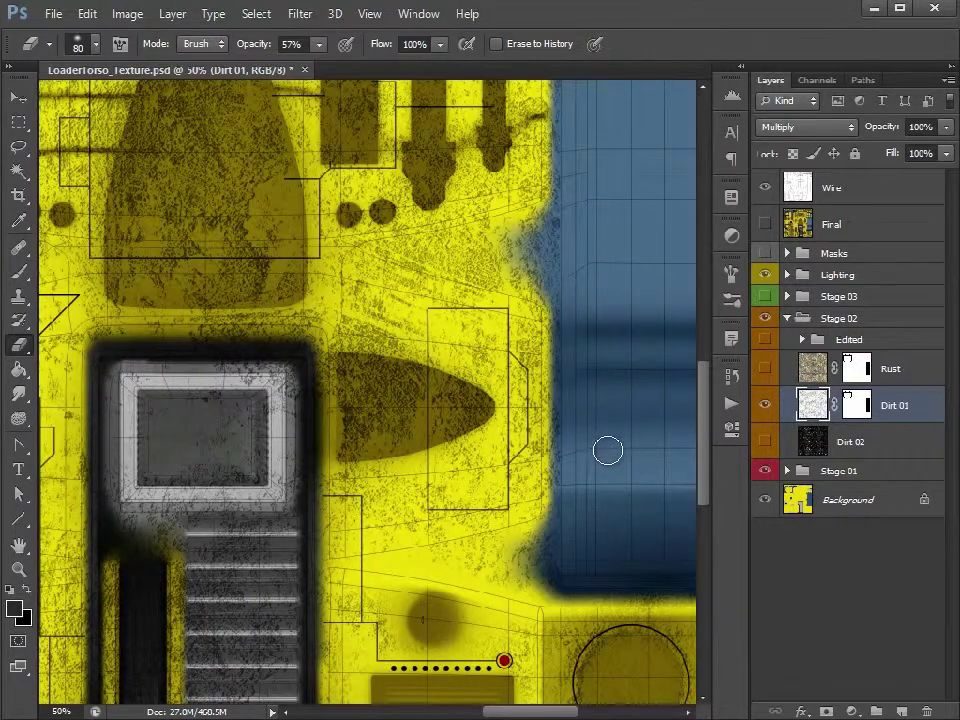
{"action": "left_click_drag", "start_coordinate": [414, 465], "coordinate": [484, 275]}
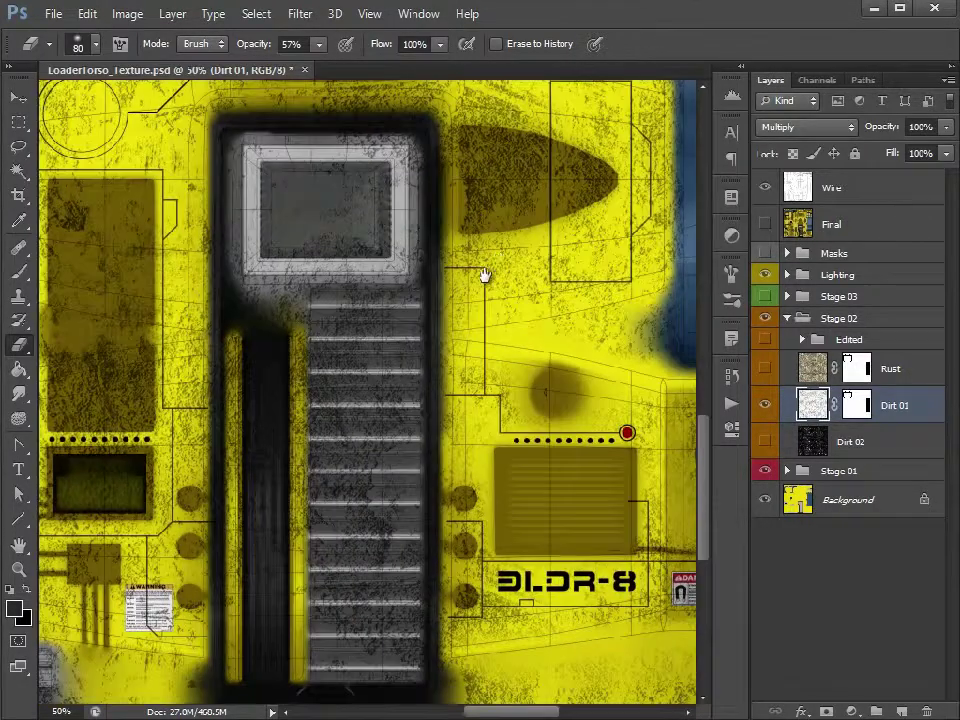
- Paint black on the Dirt 01 mask over the ladder rungs with a 59% opacity brush
{"action": "left_click", "coordinate": [857, 406]}
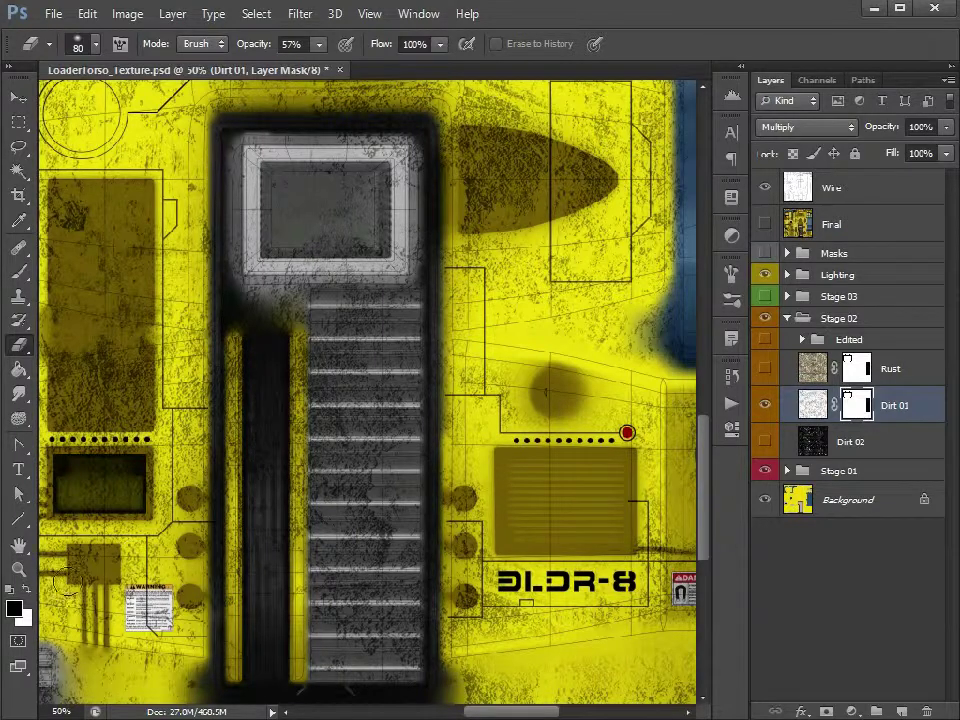
{"action": "left_click", "coordinate": [20, 272]}
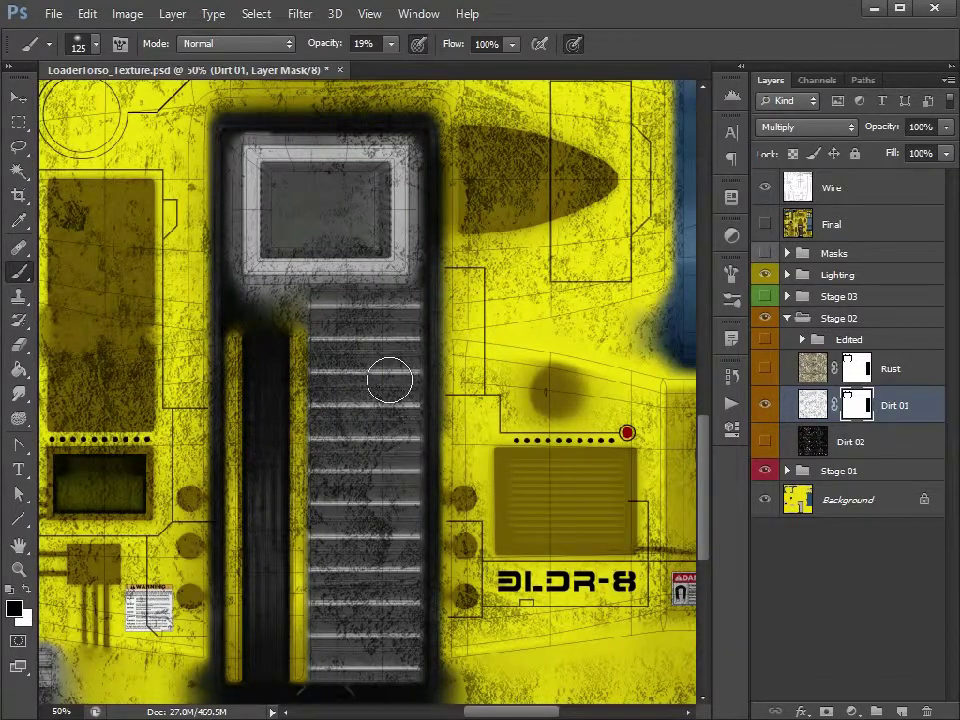
{"action": "left_click", "coordinate": [392, 45]}
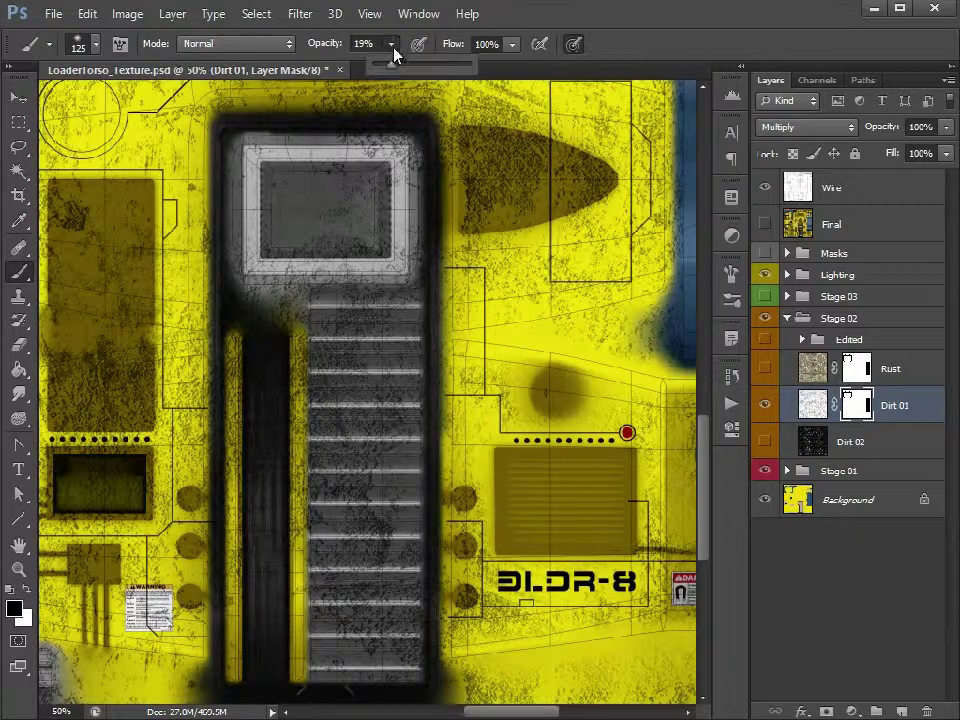
{"action": "left_click_drag", "start_coordinate": [437, 72], "coordinate": [437, 72]}
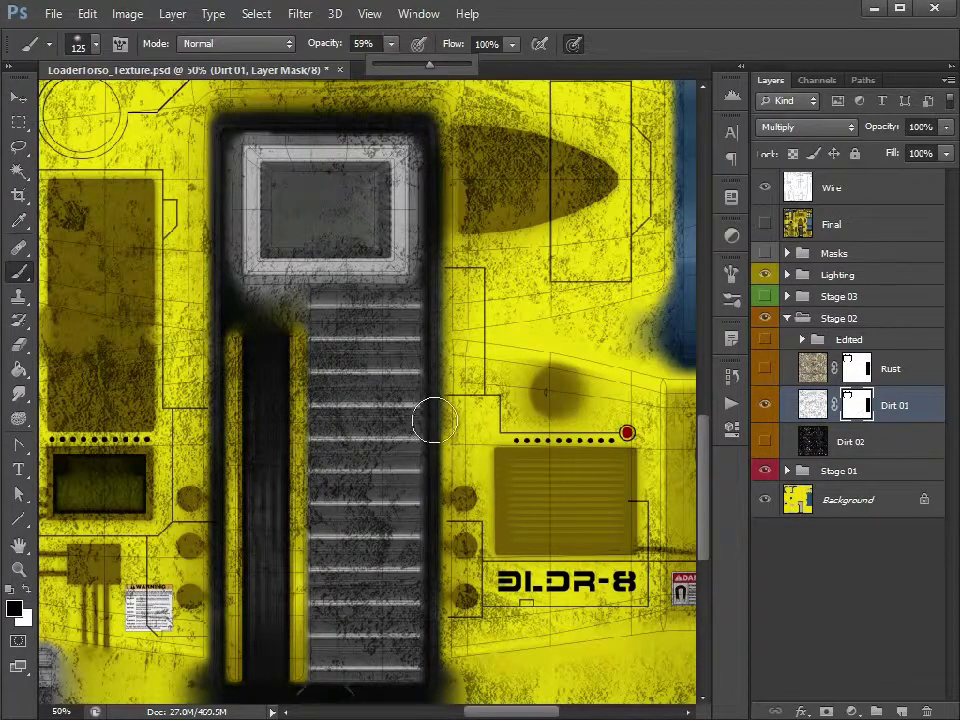
{"action": "mouse_move", "coordinate": [335, 502]}
{"action": "left_mouse_down"}
{"action": "mouse_move", "coordinate": [346, 471]}
{"action": "mouse_move", "coordinate": [418, 400]}
{"action": "mouse_move", "coordinate": [399, 382]}
{"action": "mouse_move", "coordinate": [361, 392]}
{"action": "mouse_move", "coordinate": [361, 466]}
{"action": "mouse_move", "coordinate": [335, 518]}
{"action": "mouse_move", "coordinate": [375, 547]}
{"action": "mouse_move", "coordinate": [330, 362]}
{"action": "left_mouse_up"}
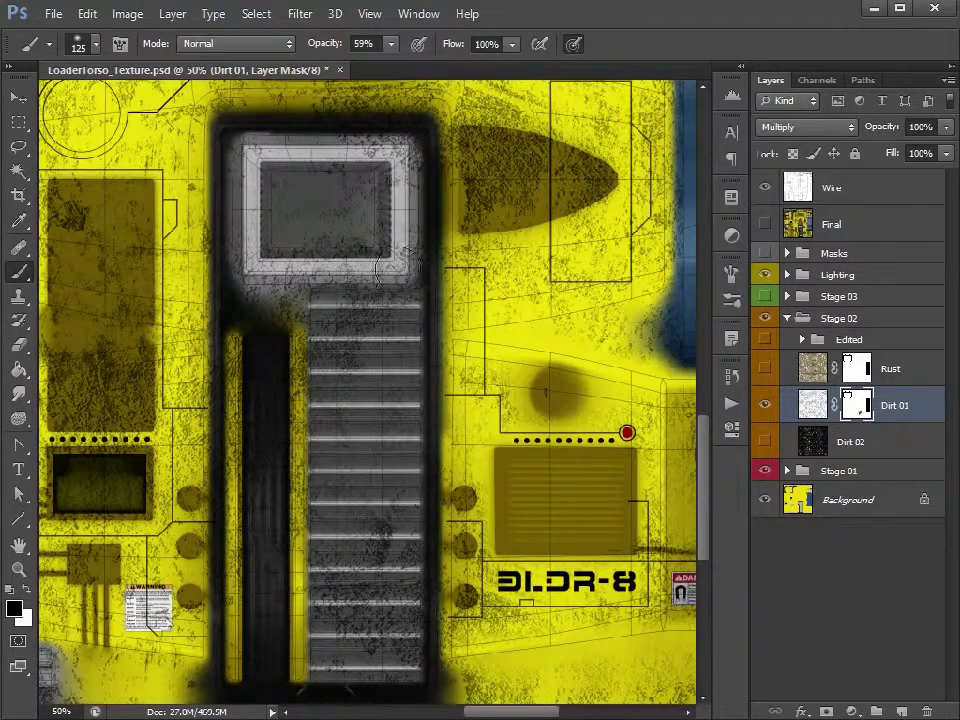
{"action": "left_click_drag", "start_coordinate": [504, 582], "coordinate": [510, 424]}
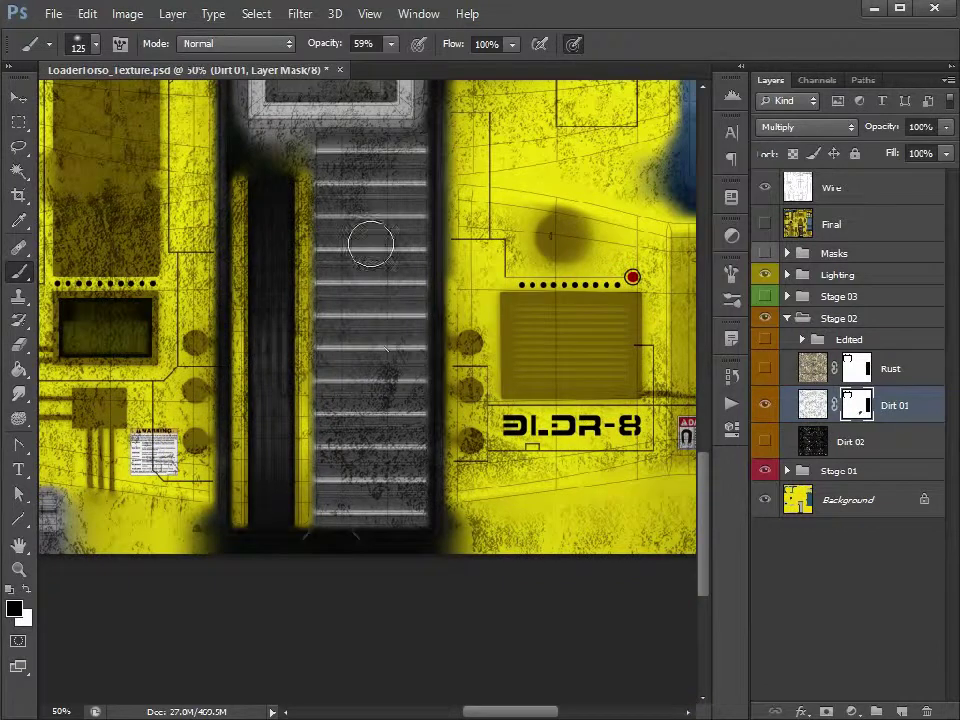
{"action": "mouse_move", "coordinate": [374, 383]}
{"action": "left_mouse_down"}
{"action": "mouse_move", "coordinate": [371, 444]}
{"action": "mouse_move", "coordinate": [372, 485]}
{"action": "left_mouse_up"}
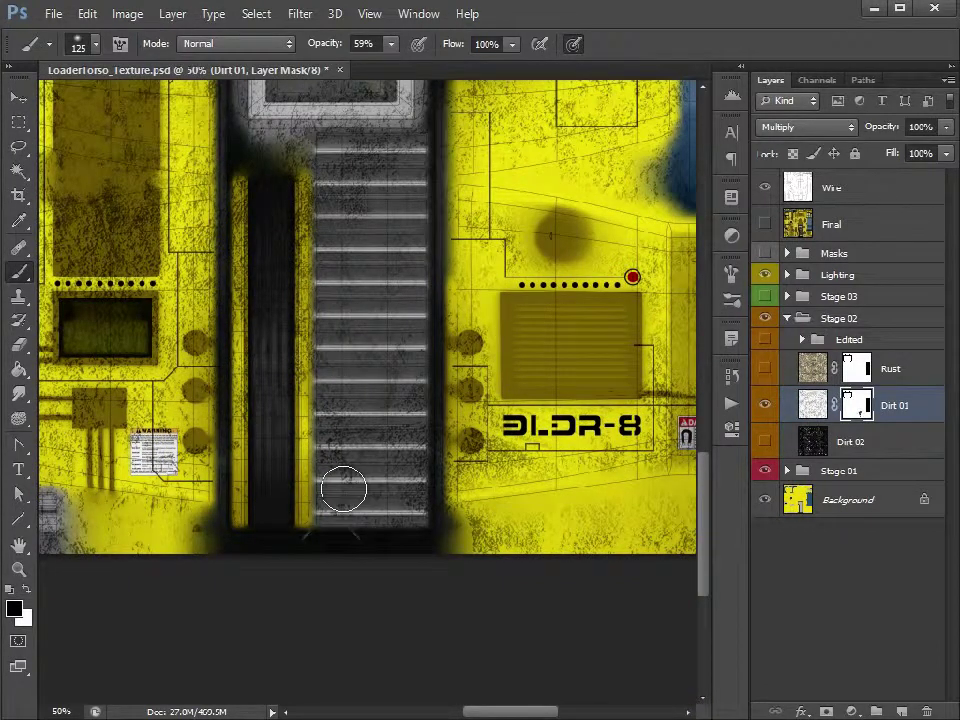
{"action": "left_click_drag", "start_coordinate": [230, 458], "coordinate": [457, 607]}
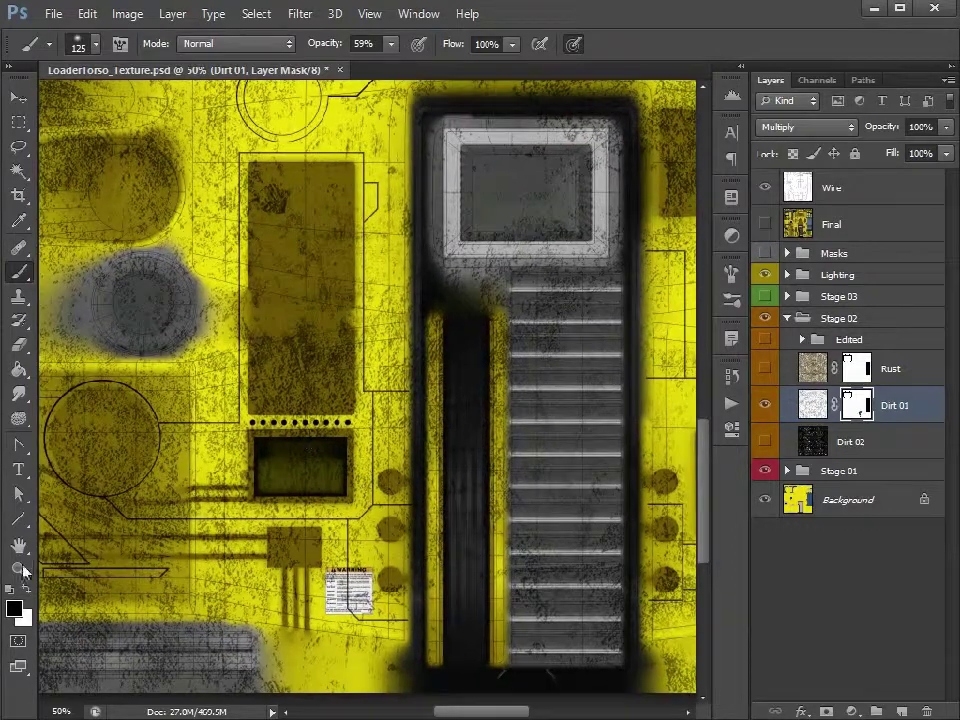
- Zoom out to show the whole texture and hide the Dirt 01 layer
{"action": "double_click", "coordinate": [18, 568]}
{"action": "left_click", "coordinate": [506, 427], "text": "alt"}
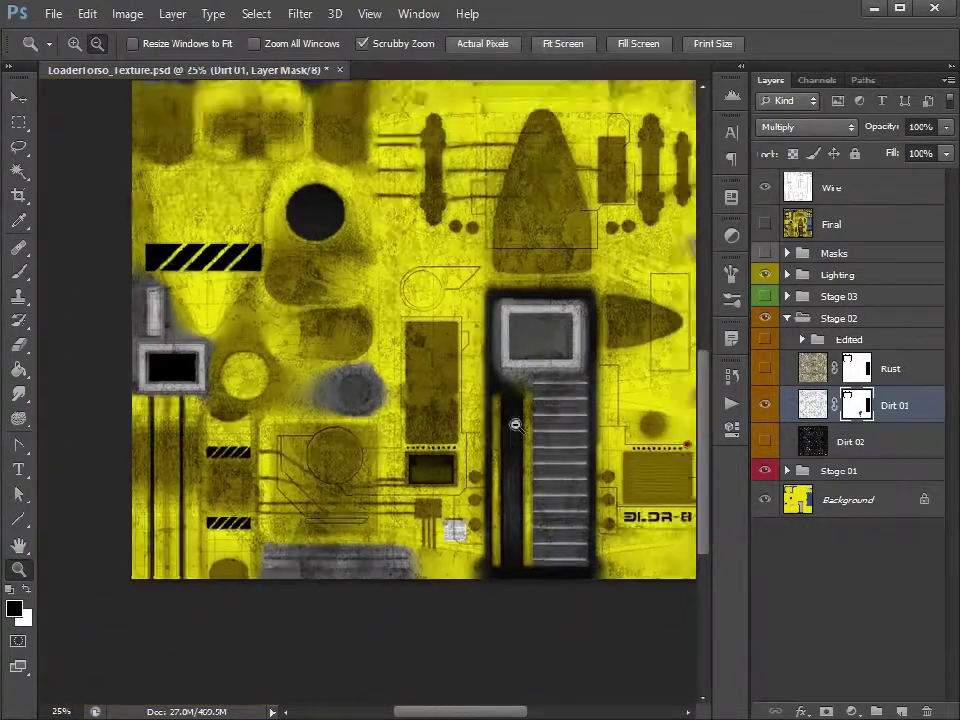
{"action": "left_click", "coordinate": [515, 425], "text": "alt"}
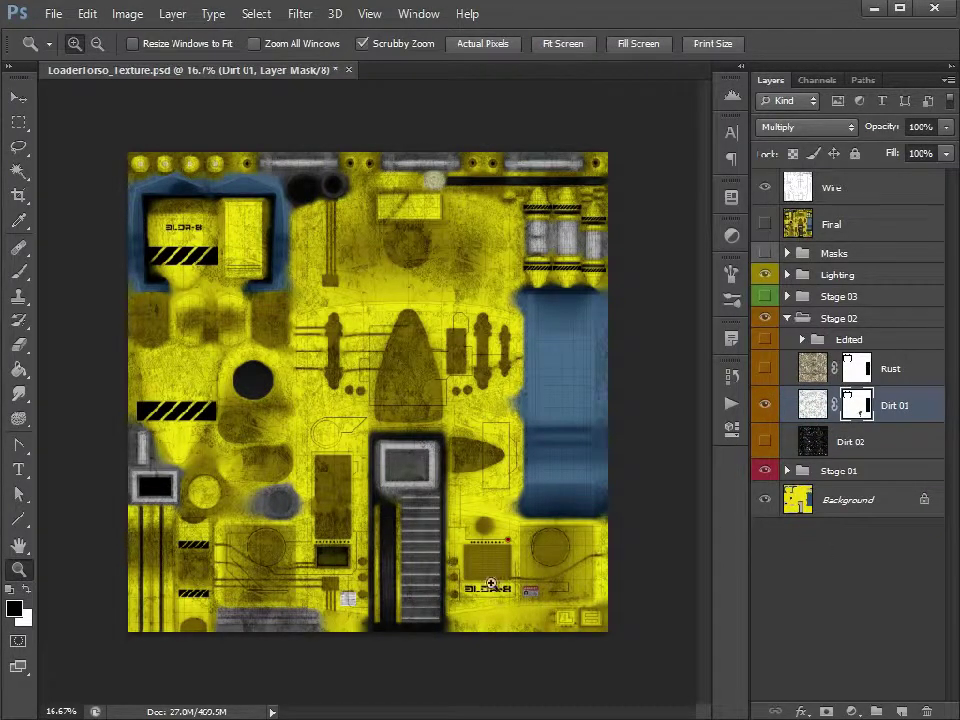
{"action": "left_click", "coordinate": [840, 441]}
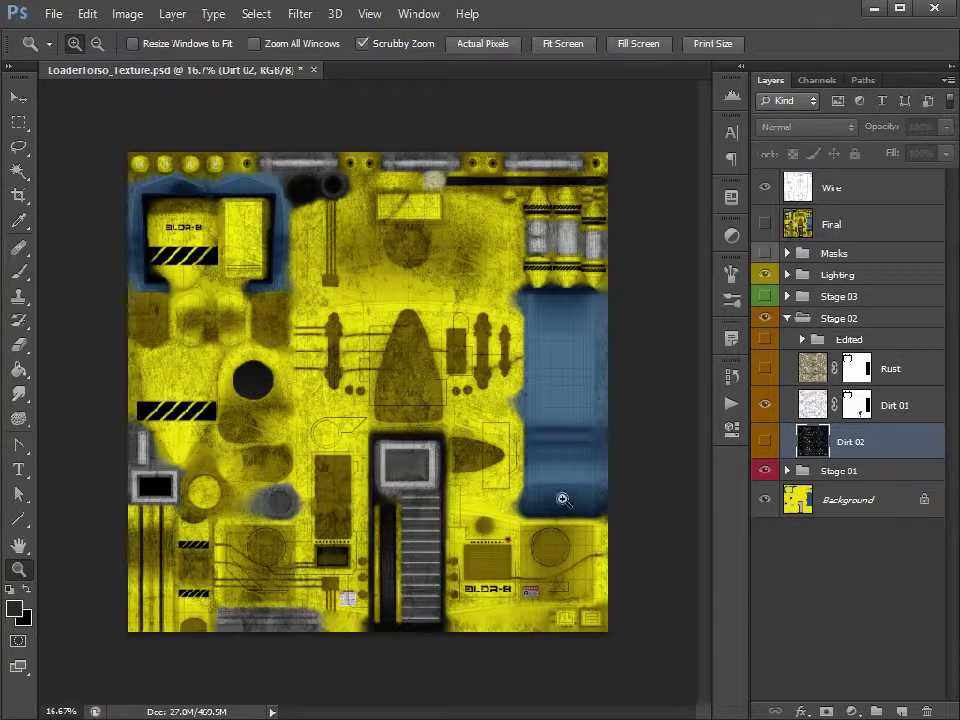
{"action": "left_click", "coordinate": [765, 407]}
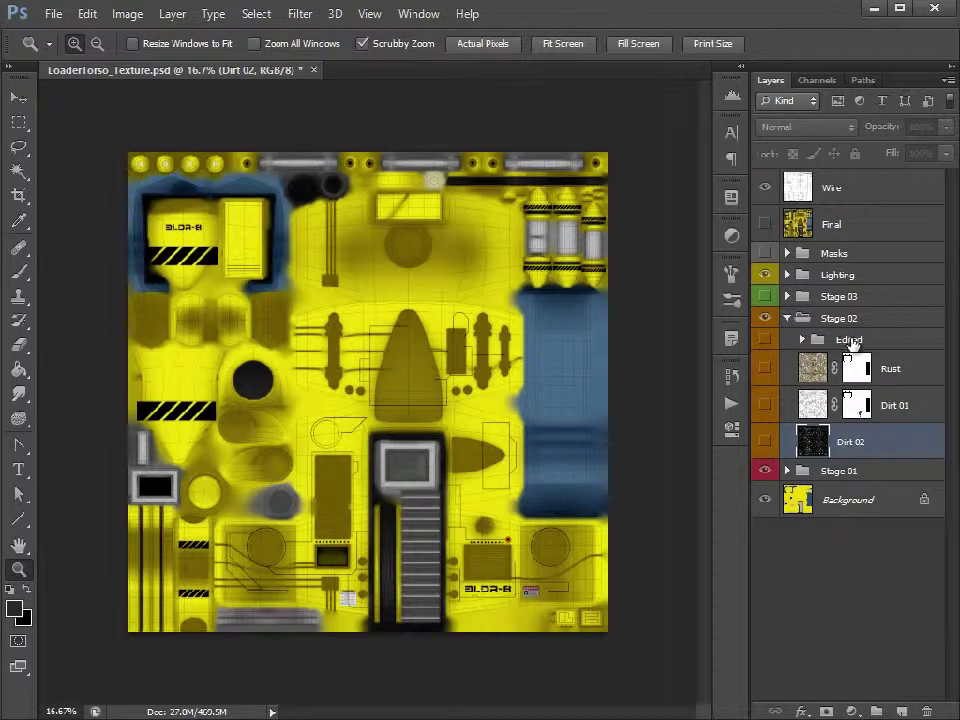
- Show and expand the Edited group, inspecting Rust Edited (Color Burn 25%) and Dirt Edited (Multiply 50%)
{"action": "left_click", "coordinate": [765, 341]}
{"action": "left_click", "coordinate": [802, 340]}
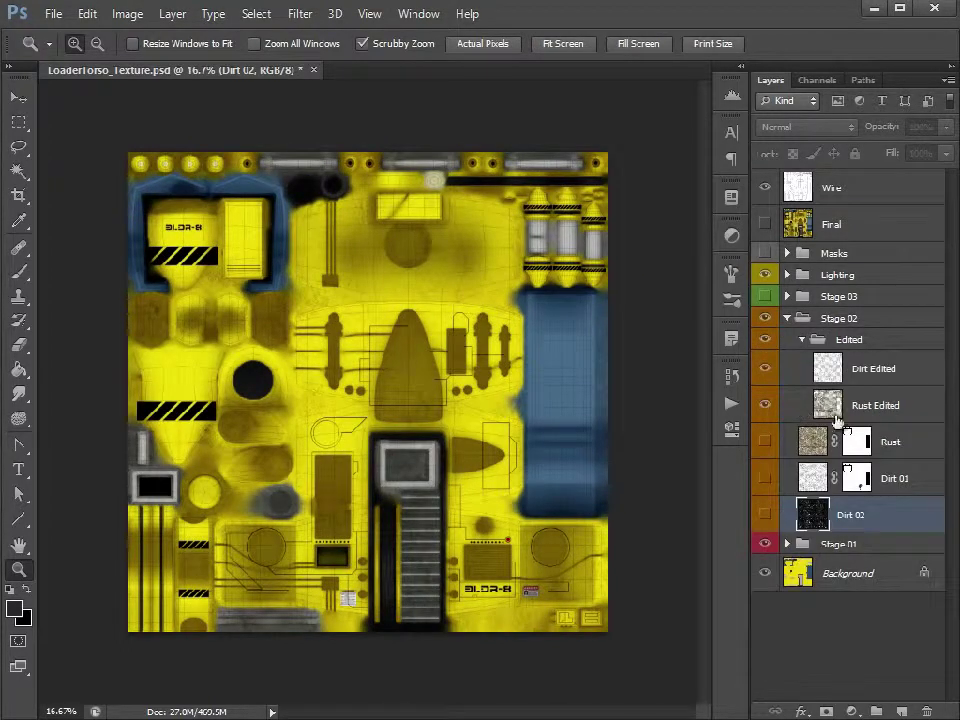
{"action": "left_click", "coordinate": [911, 414]}
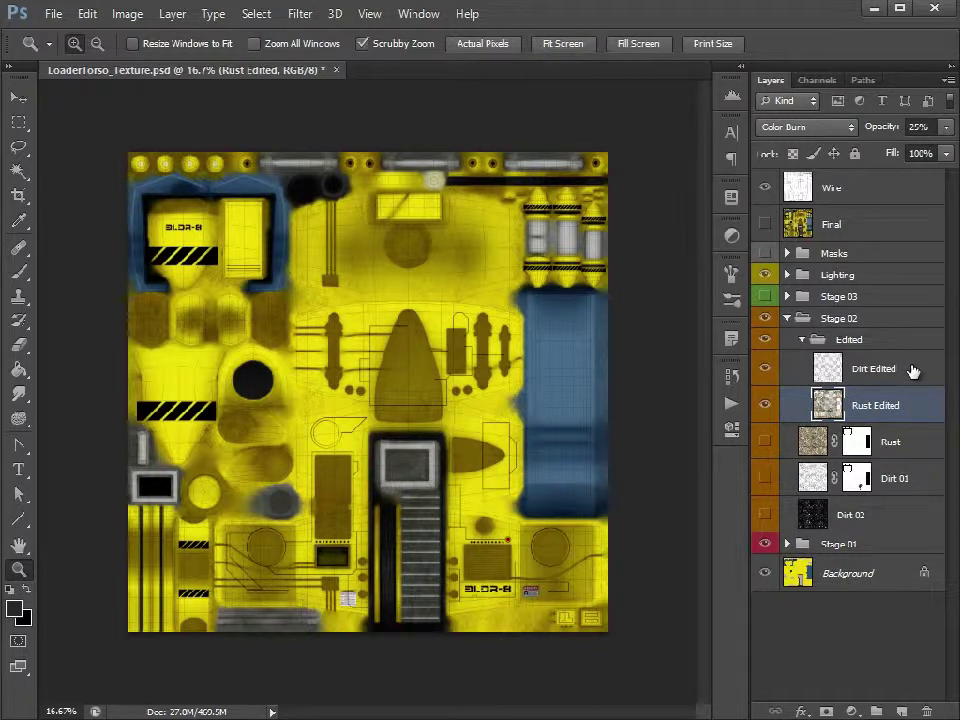
{"action": "left_click", "coordinate": [913, 372]}
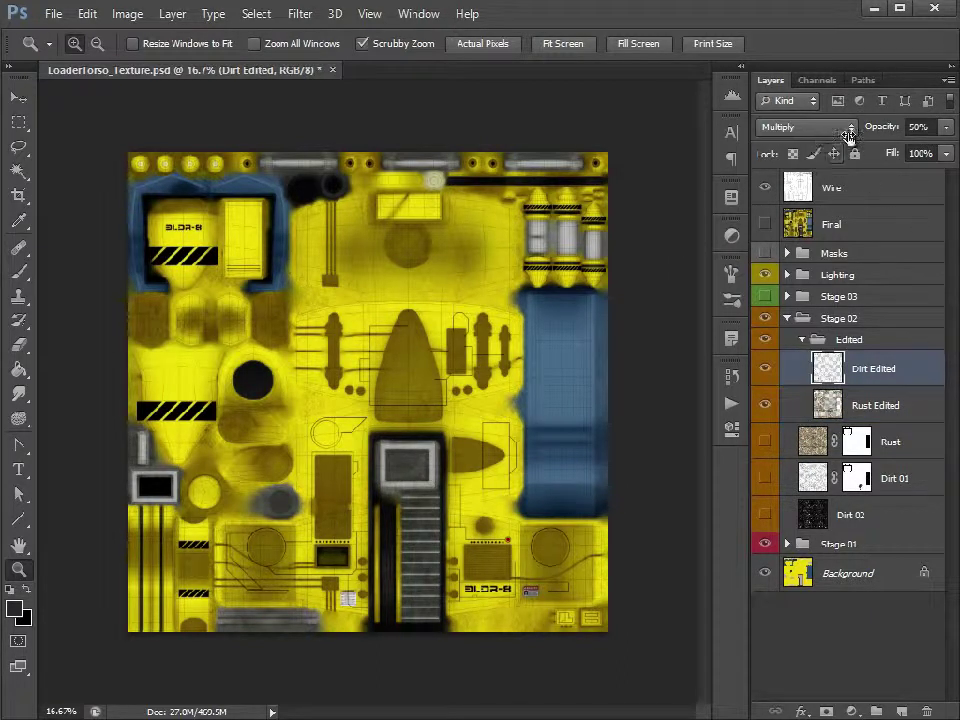
{"action": "left_click", "coordinate": [442, 607]}
{"action": "left_click", "coordinate": [516, 608]}
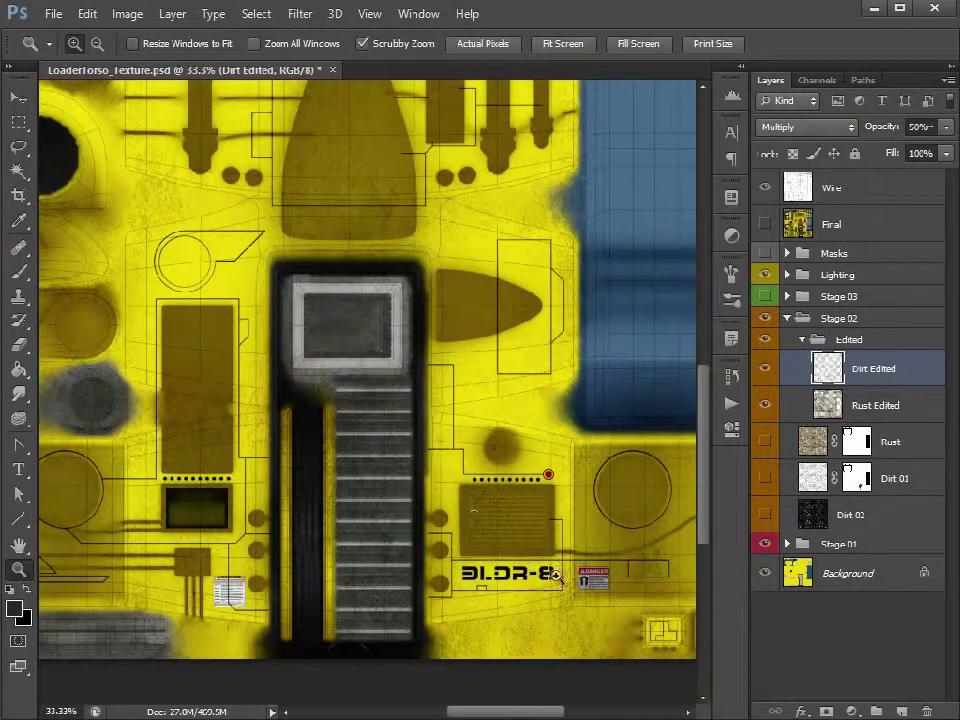
{"action": "left_click", "coordinate": [493, 404], "text": "alt"}
{"action": "left_click", "coordinate": [492, 364], "text": "alt"}
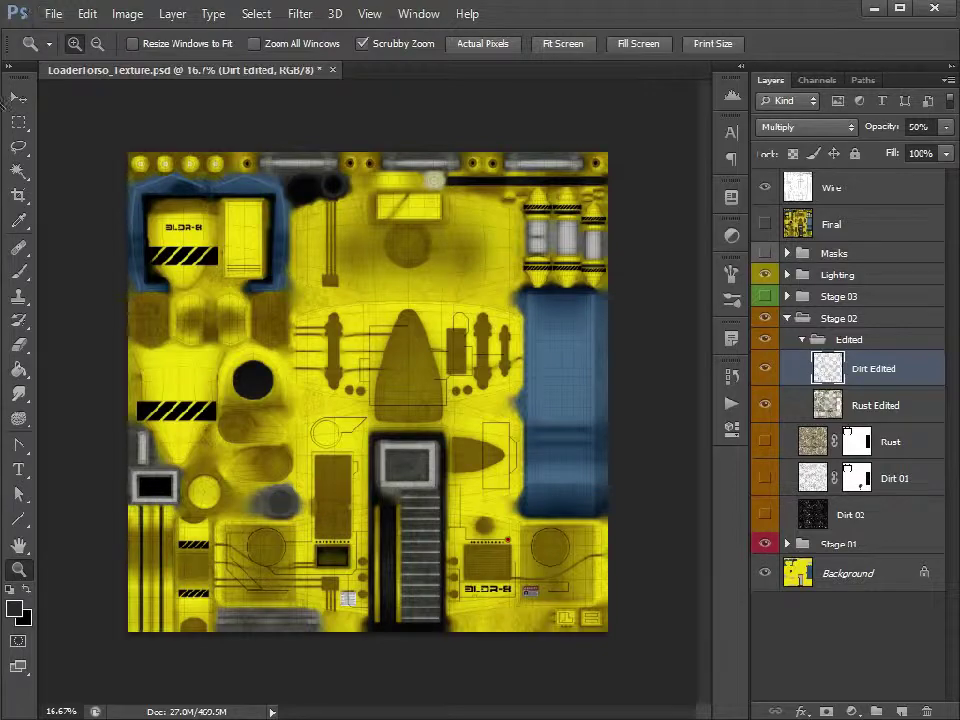
- In Maya, orbit around the textured robot to view its head, body and legs
{"action": "key", "text": "alt+Tab"}
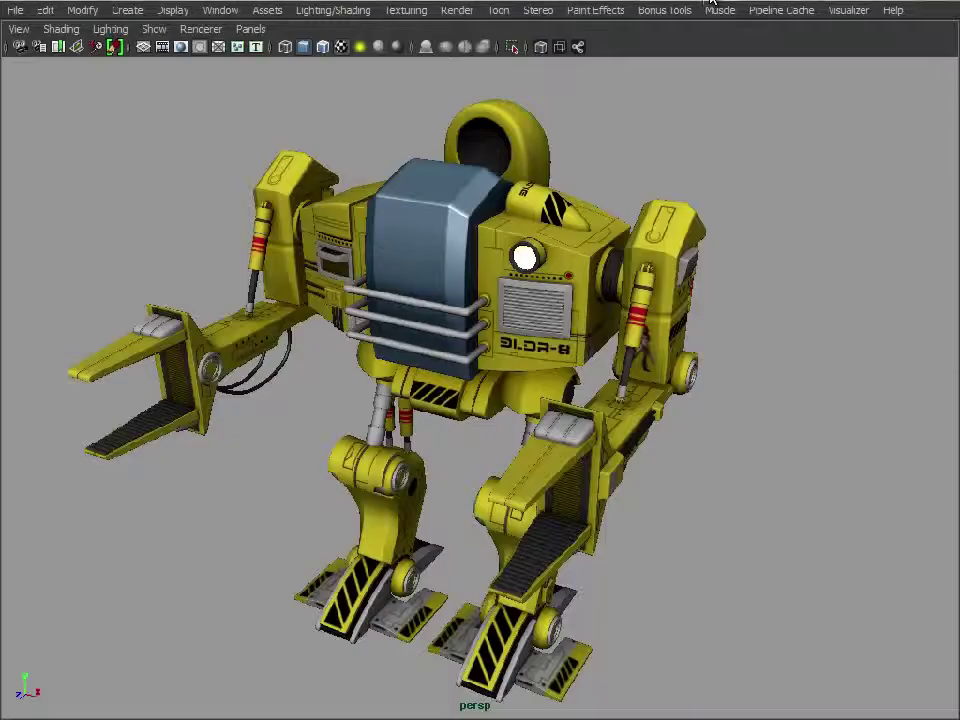
{"action": "left_click_drag", "start_coordinate": [652, 228], "coordinate": [752, 431], "text": "alt"}
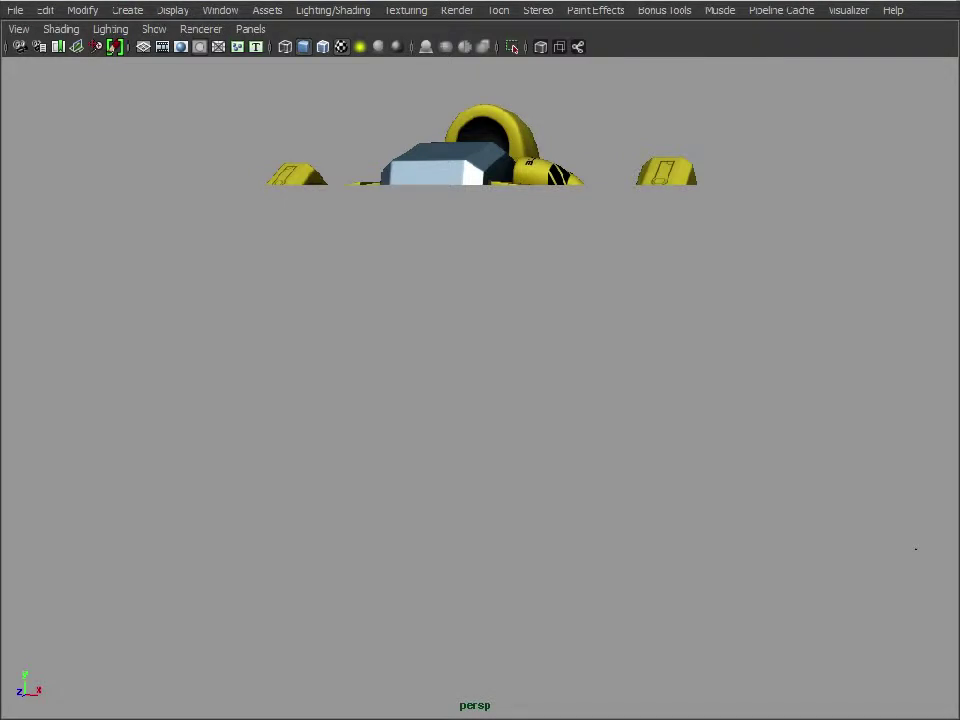
{"action": "left_click_drag", "start_coordinate": [483, 300], "coordinate": [792, 402], "text": "alt"}
{"action": "left_click_drag", "start_coordinate": [581, 415], "coordinate": [597, 407], "text": "alt"}
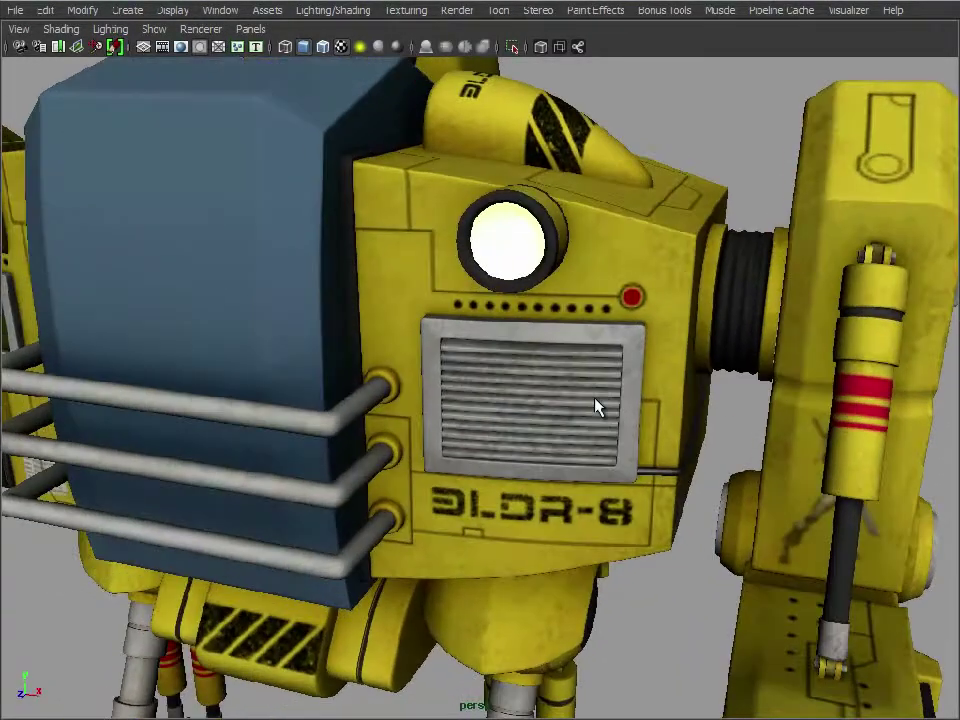
{"action": "left_click_drag", "start_coordinate": [587, 480], "coordinate": [640, 500]}
{"action": "left_click_drag", "start_coordinate": [755, 440], "coordinate": [678, 492]}
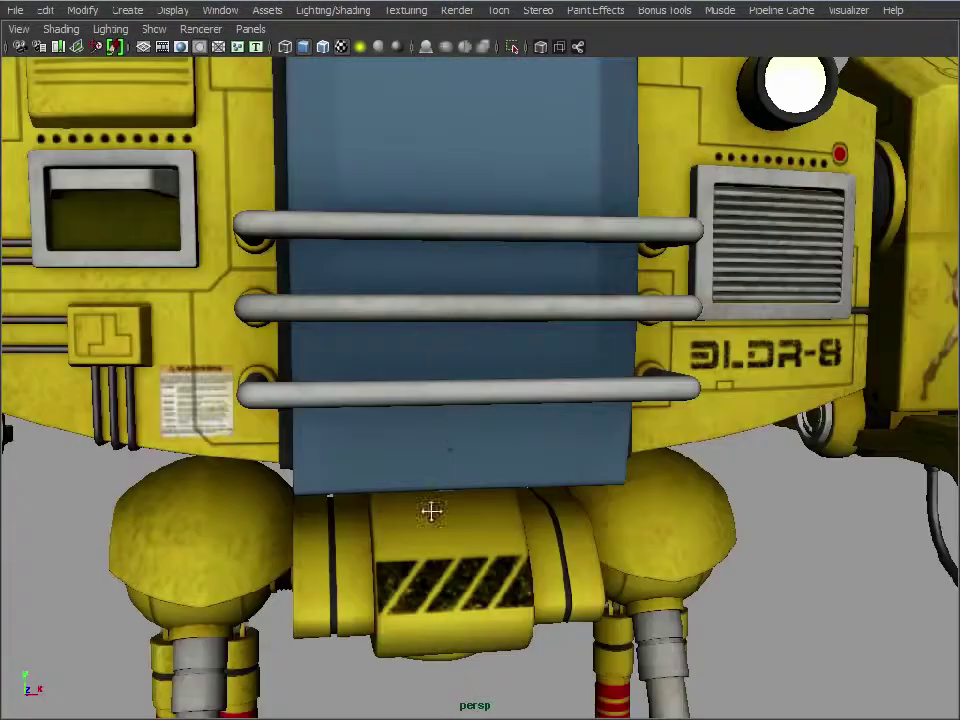
{"action": "left_click_drag", "start_coordinate": [431, 510], "coordinate": [401, 389]}
{"action": "left_click_drag", "start_coordinate": [757, 517], "coordinate": [491, 364]}
- Switch the viewport renderer to Viewport 2.0 and orbit over the body, head and legs
{"action": "left_click", "coordinate": [200, 29]}
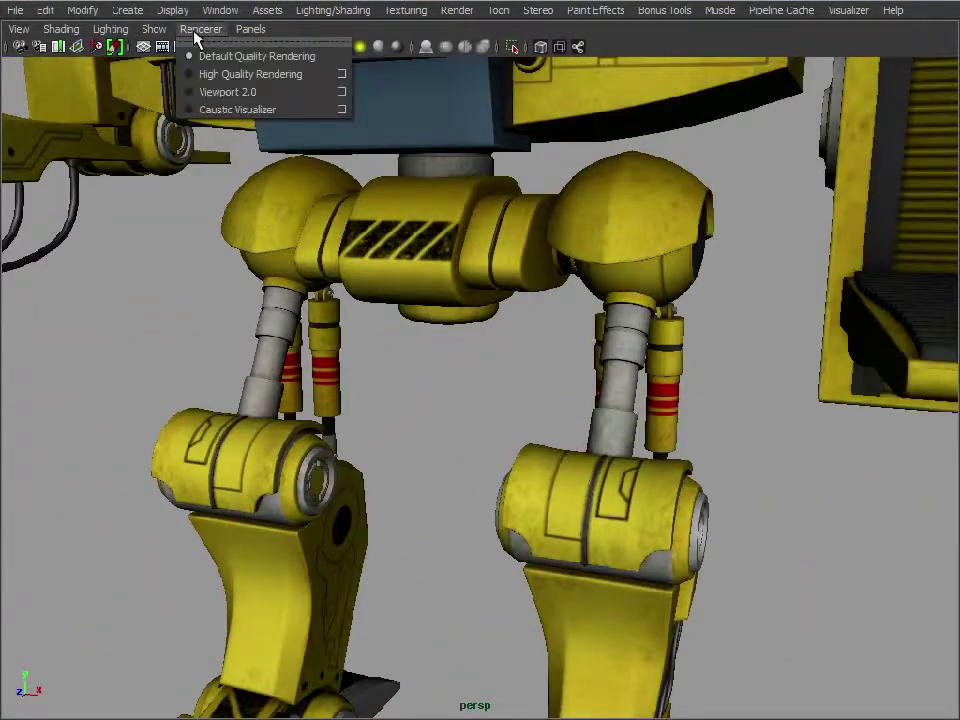
{"action": "left_click", "coordinate": [228, 93]}
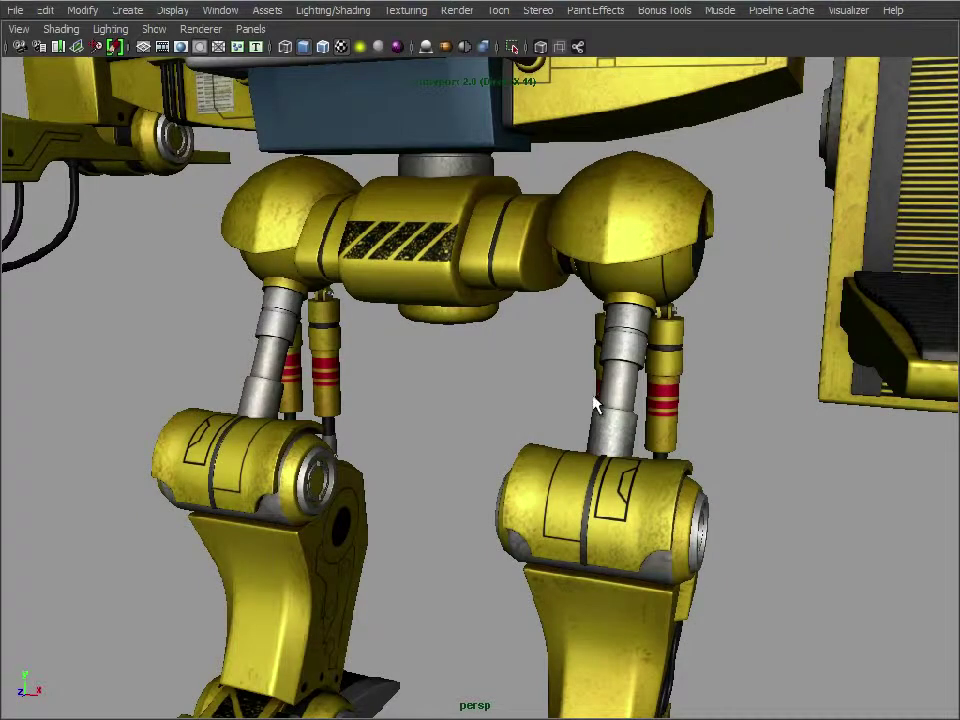
{"action": "left_click_drag", "start_coordinate": [594, 404], "coordinate": [512, 496]}
{"action": "left_click_drag", "start_coordinate": [548, 397], "coordinate": [587, 308]}
{"action": "left_click_drag", "start_coordinate": [604, 410], "coordinate": [630, 362]}
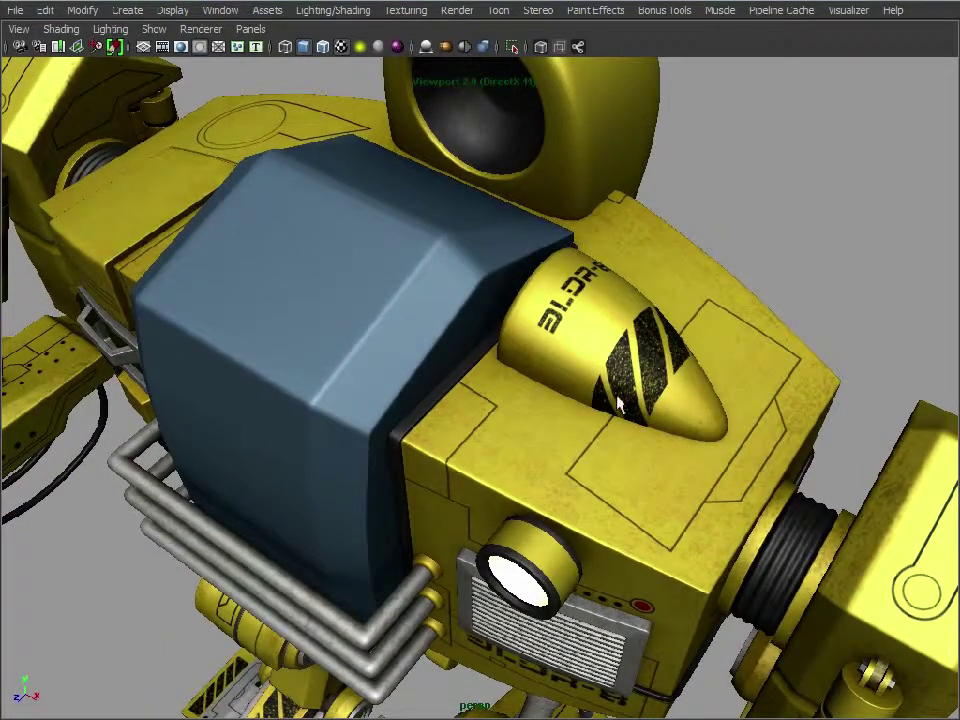
{"action": "left_click_drag", "start_coordinate": [603, 452], "coordinate": [646, 399]}
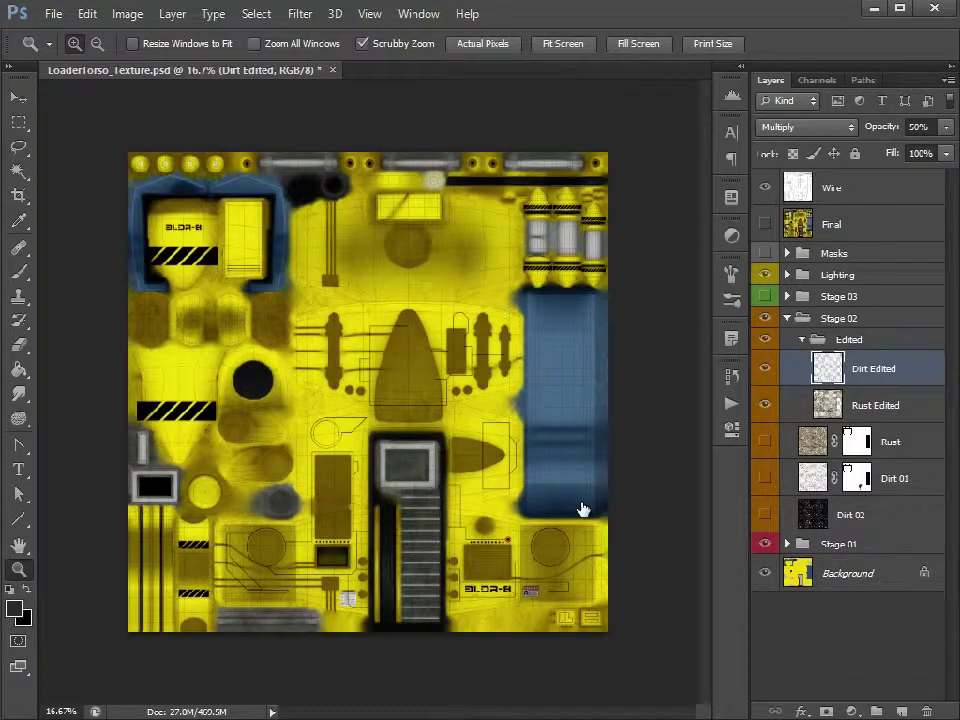
- Show Dirt 02, collapse Edited, hide Stage 02, and select Decals in Stage 01
{"action": "left_click", "coordinate": [915, 518]}
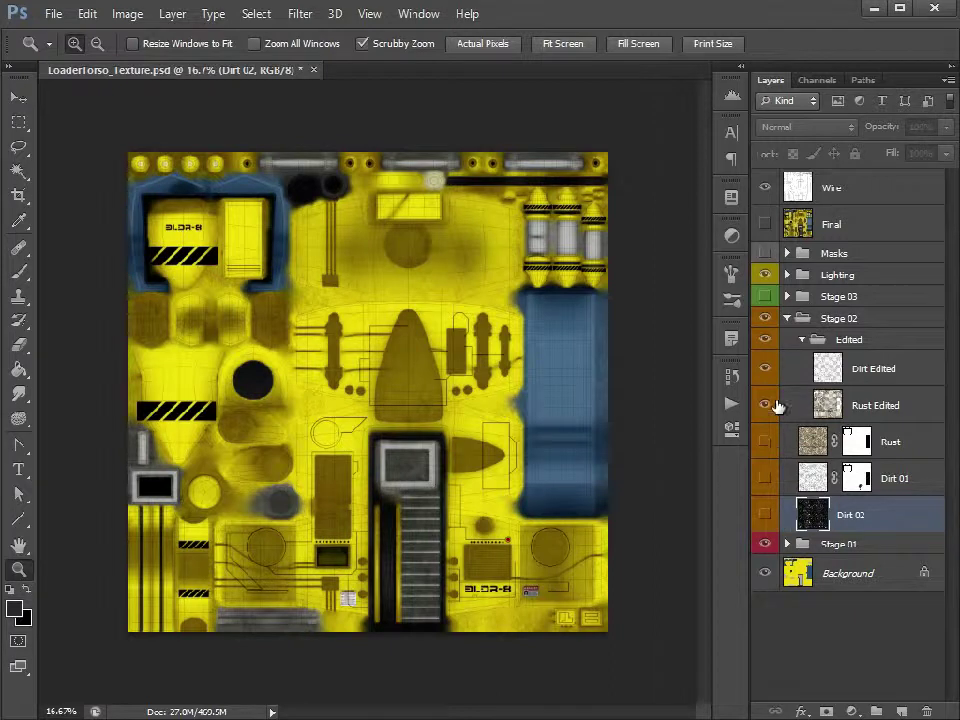
{"action": "left_click", "coordinate": [766, 516]}
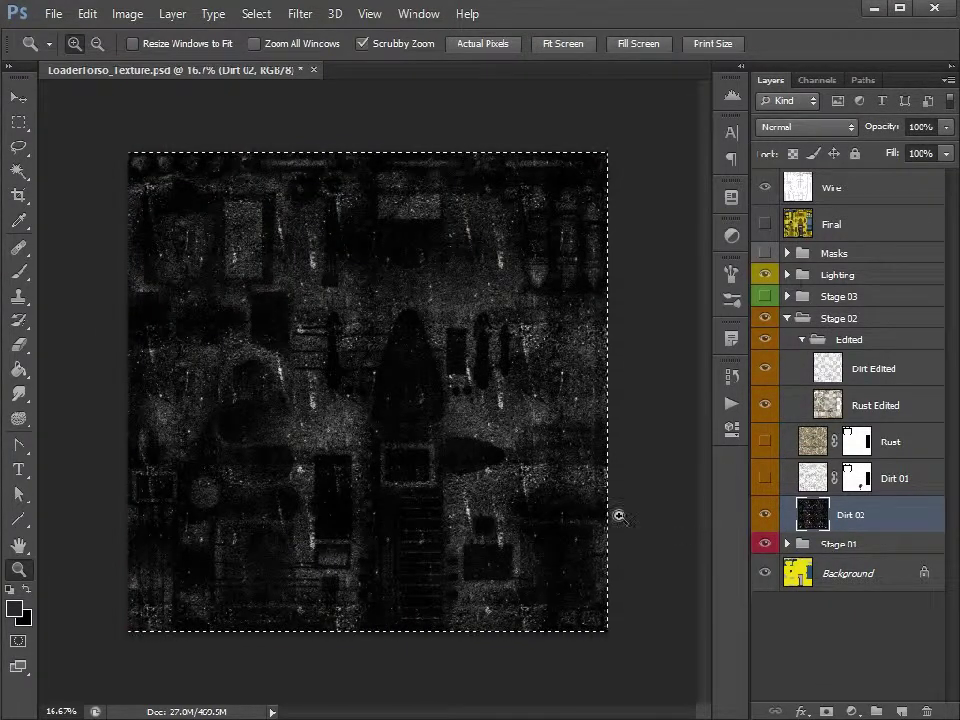
{"action": "left_click", "coordinate": [801, 340]}
{"action": "left_click", "coordinate": [786, 318]}
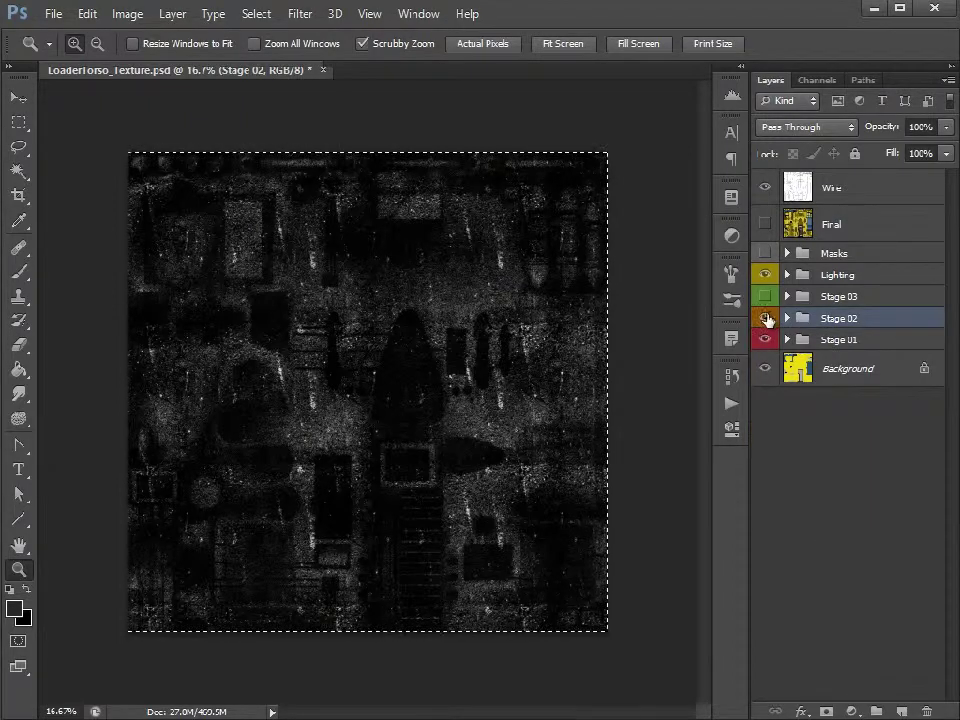
{"action": "left_click", "coordinate": [766, 318]}
{"action": "left_click", "coordinate": [787, 340]}
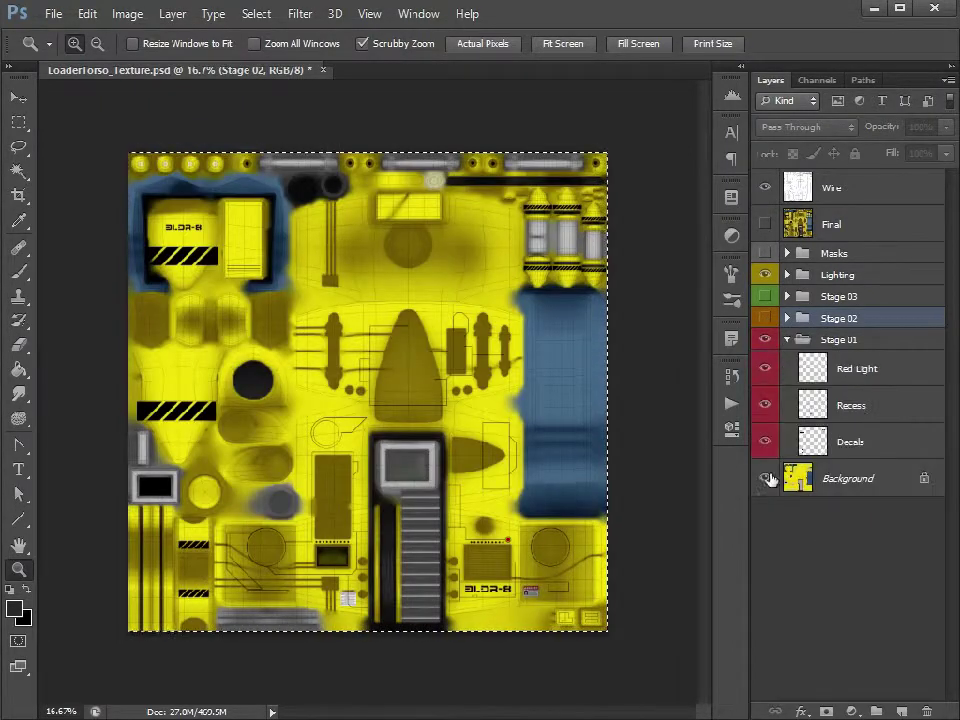
{"action": "left_click", "coordinate": [875, 450]}
- Add a white mask to Decals and paste the grunge texture into its mask channel
{"action": "left_click", "coordinate": [826, 711]}
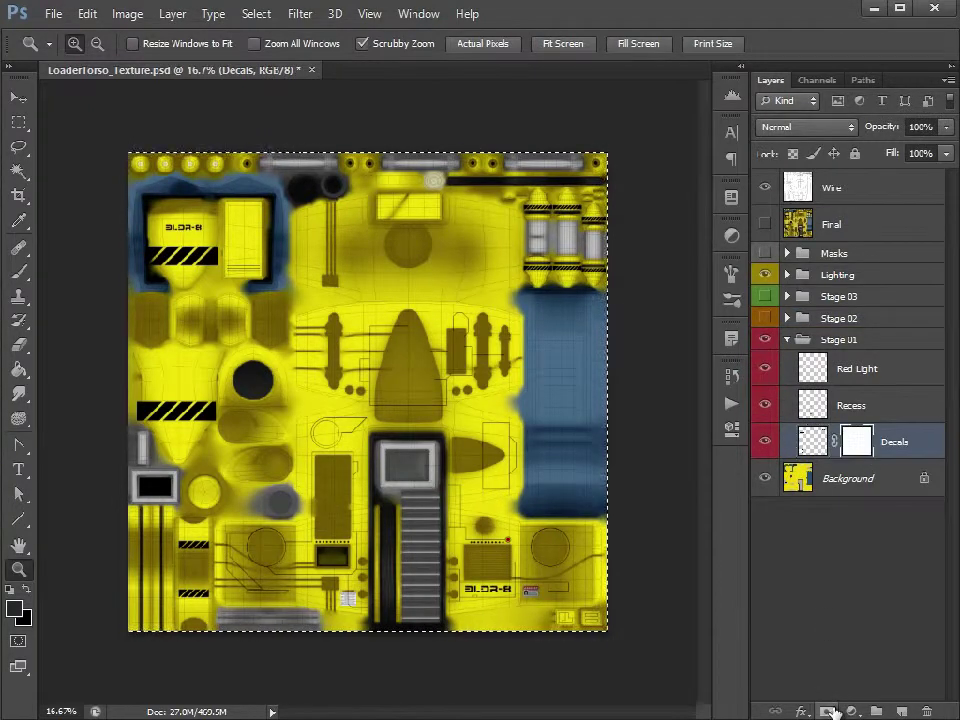
{"action": "left_click", "coordinate": [817, 80]}
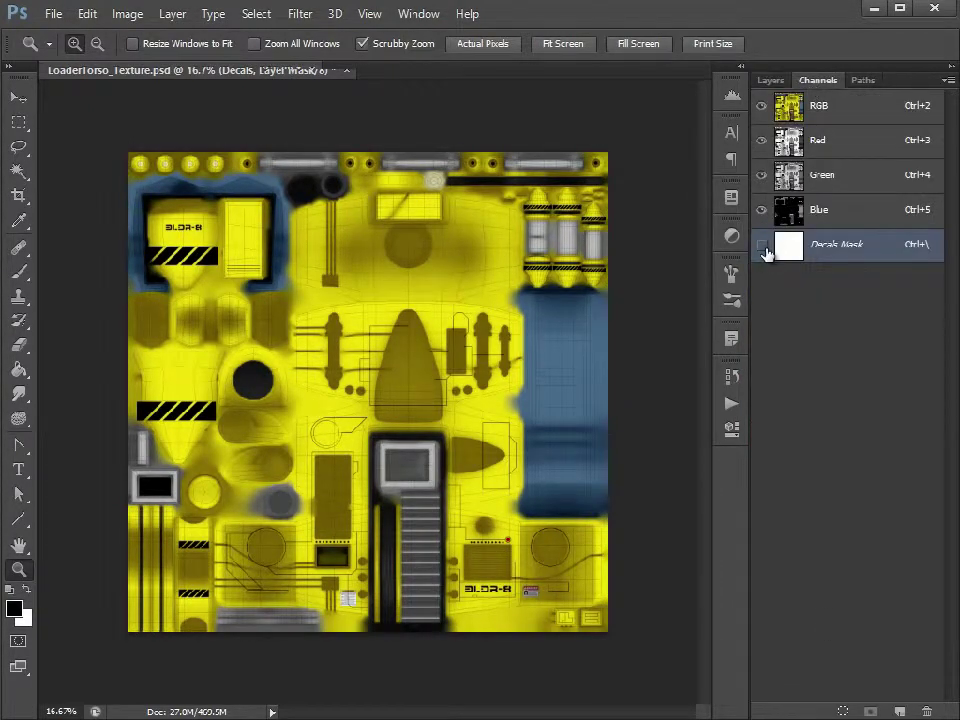
{"action": "left_click", "coordinate": [852, 250]}
{"action": "key", "text": "ctrl+v"}
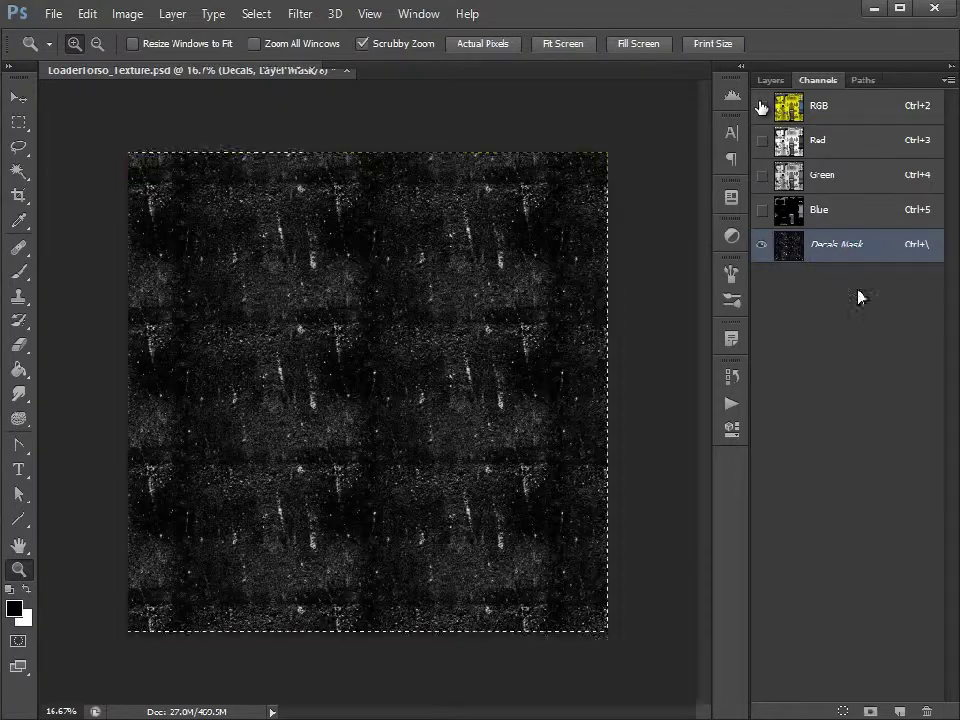
{"action": "left_click", "coordinate": [786, 112]}
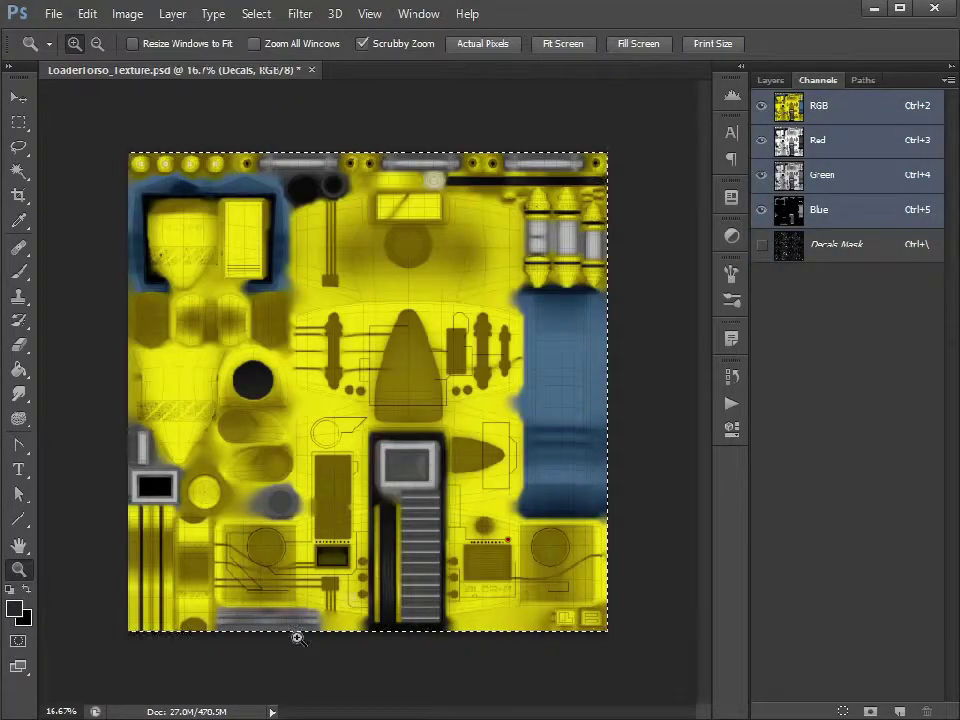
- Zoom in on the striped decal, invert the Decals mask, then return to the RGB composite
{"action": "left_click", "coordinate": [164, 424]}
{"action": "left_click", "coordinate": [166, 425]}
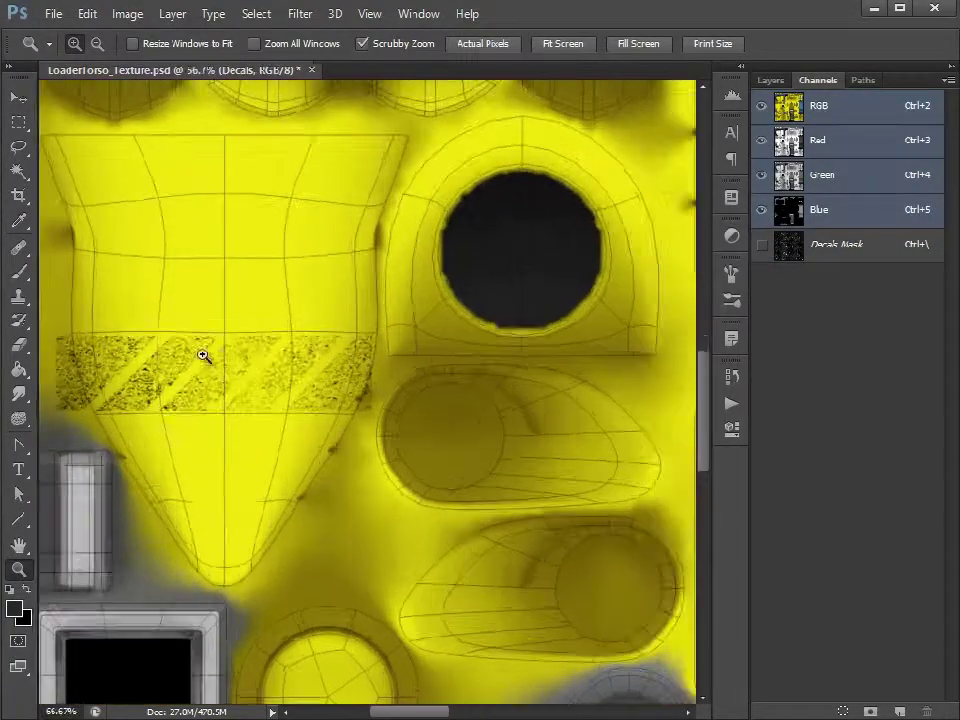
{"action": "left_click", "coordinate": [801, 251]}
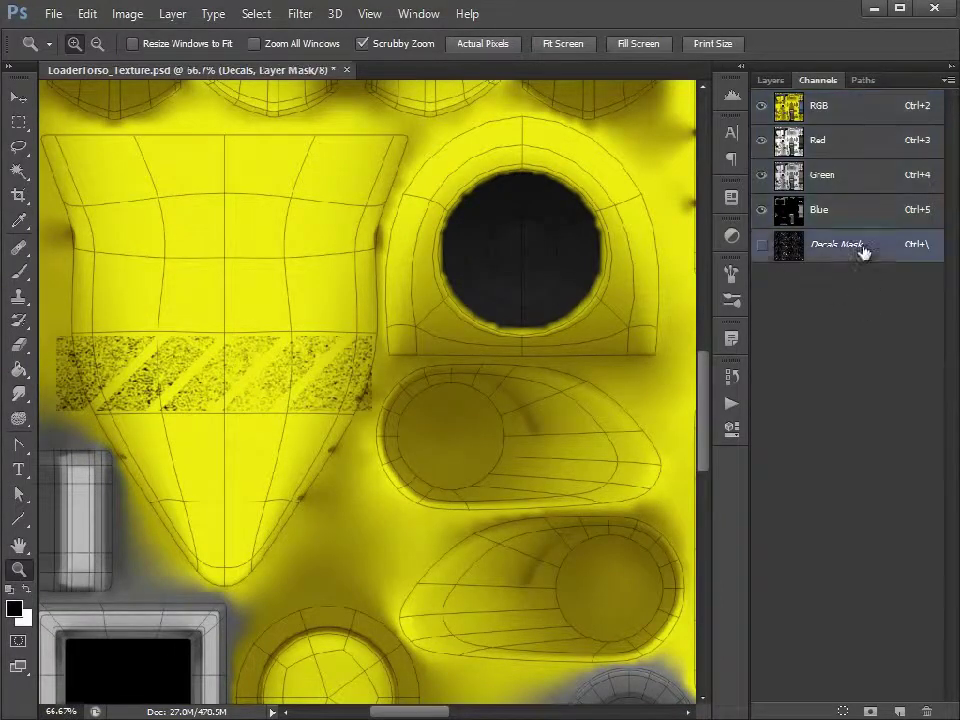
{"action": "left_click", "coordinate": [765, 105]}
{"action": "left_click", "coordinate": [853, 248]}
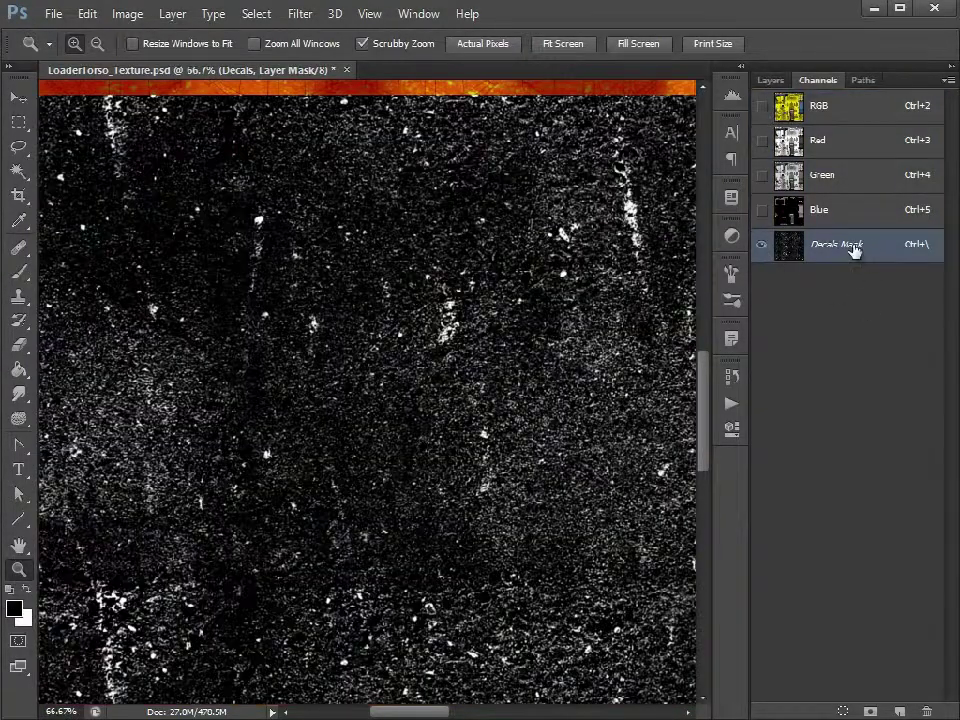
{"action": "left_click", "coordinate": [127, 14]}
{"action": "mouse_move", "coordinate": [118, 60]}
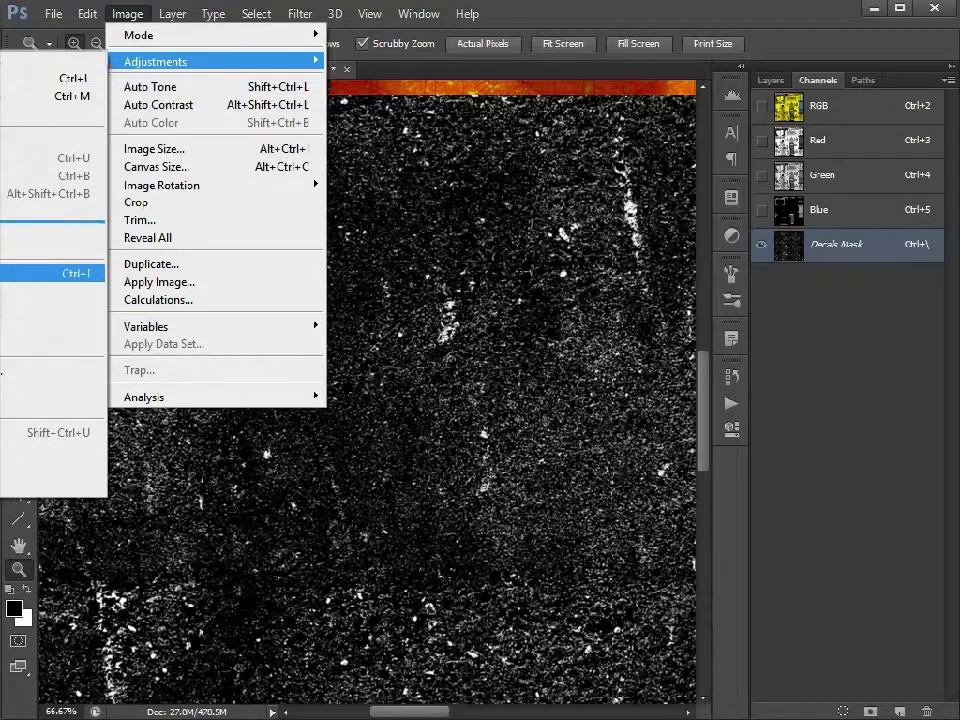
{"action": "left_click", "coordinate": [60, 272]}
{"action": "left_click", "coordinate": [830, 112]}
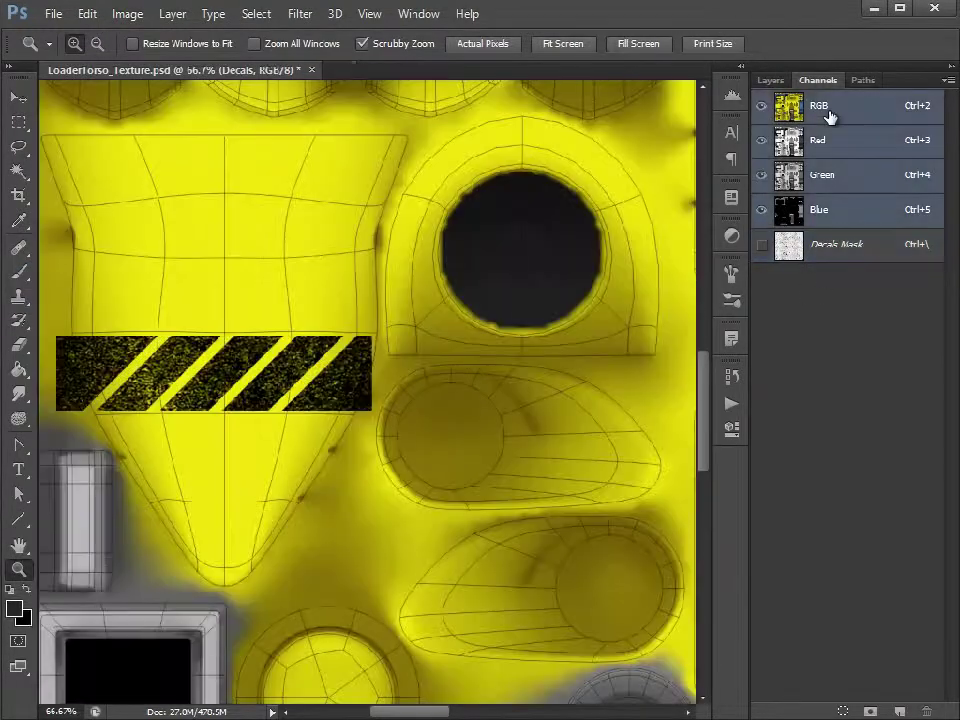
- Apply Filter > Sharpen > Sharpen to the Decals layer mask
{"action": "key", "text": "ctrl+backslash"}
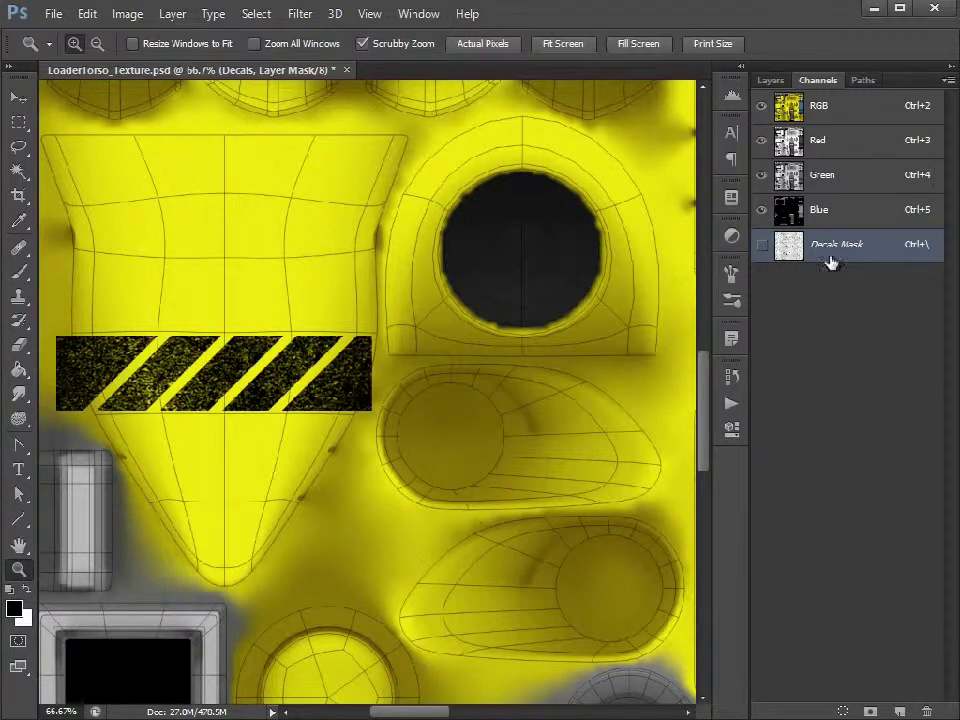
{"action": "left_click", "coordinate": [776, 84]}
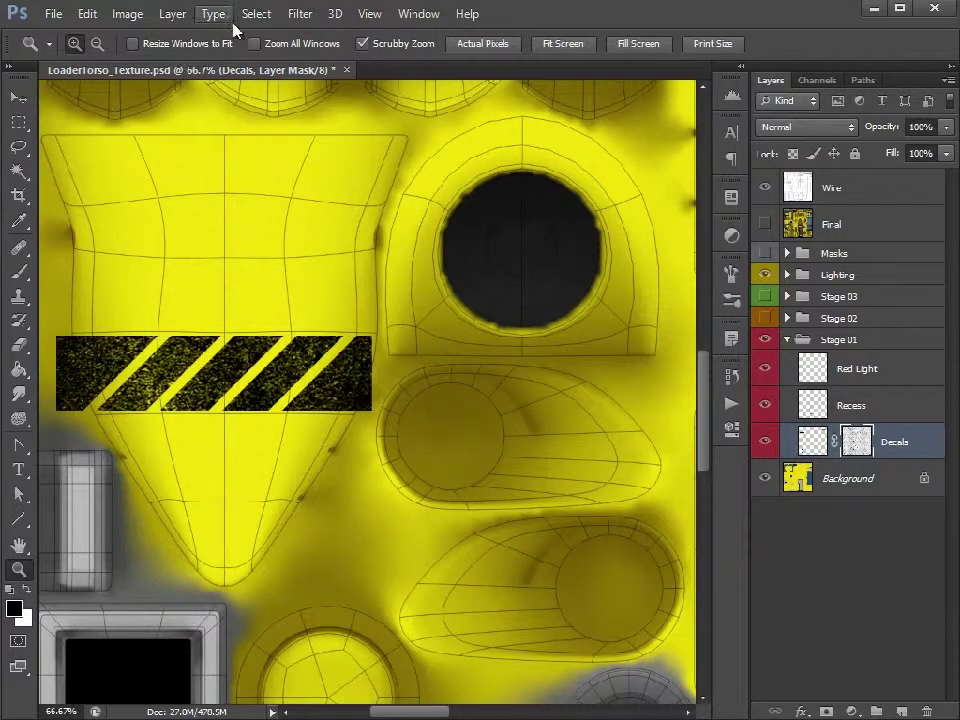
{"action": "left_click", "coordinate": [299, 14]}
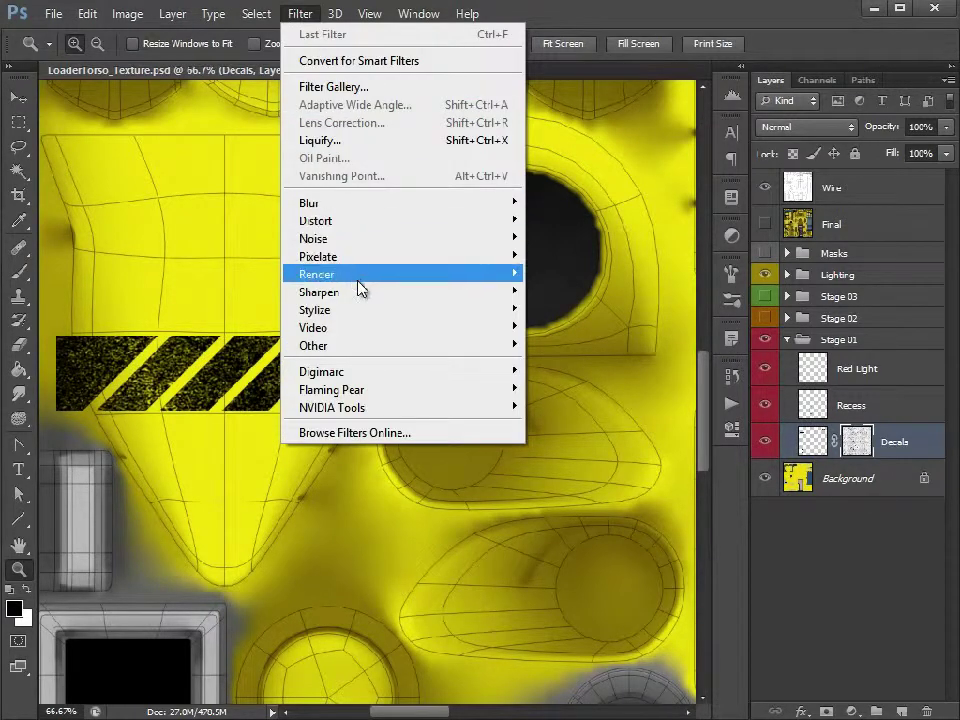
{"action": "mouse_move", "coordinate": [366, 294]}
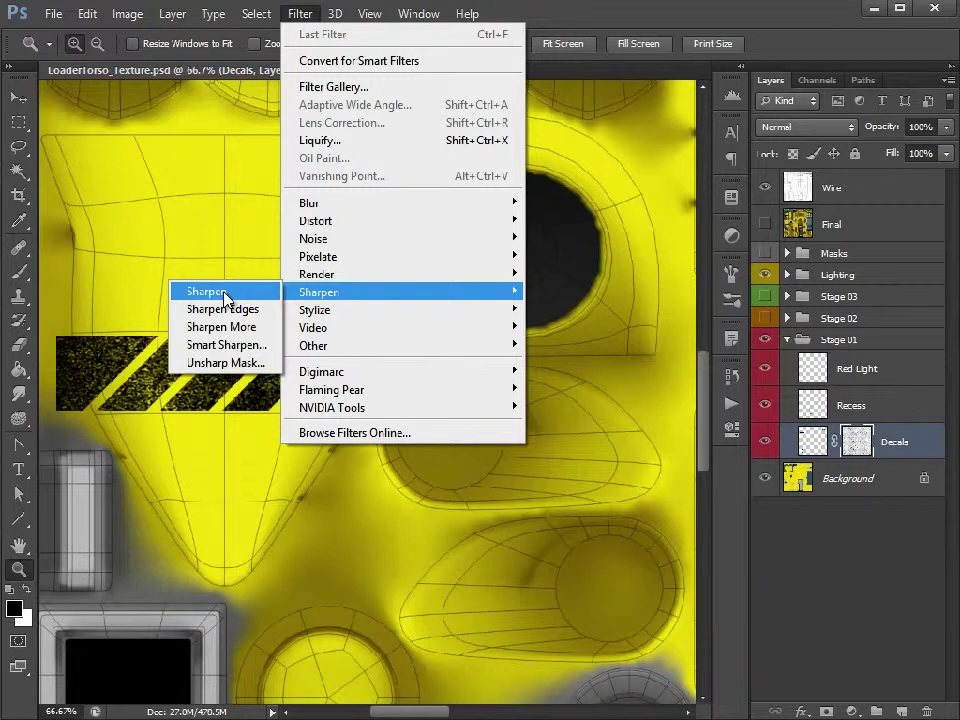
{"action": "left_click", "coordinate": [223, 293]}
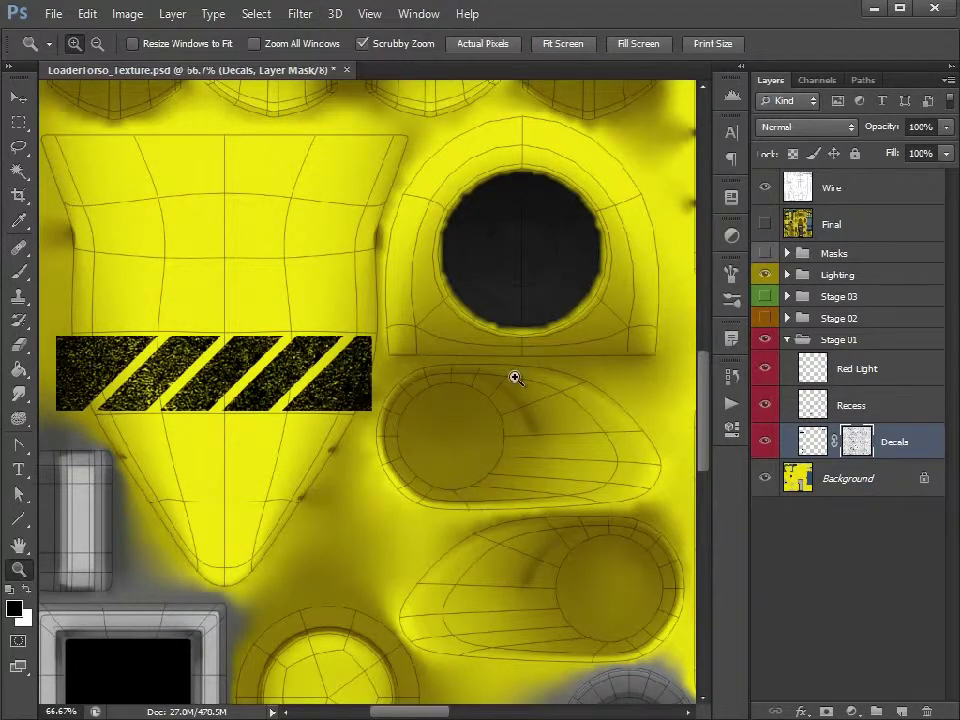